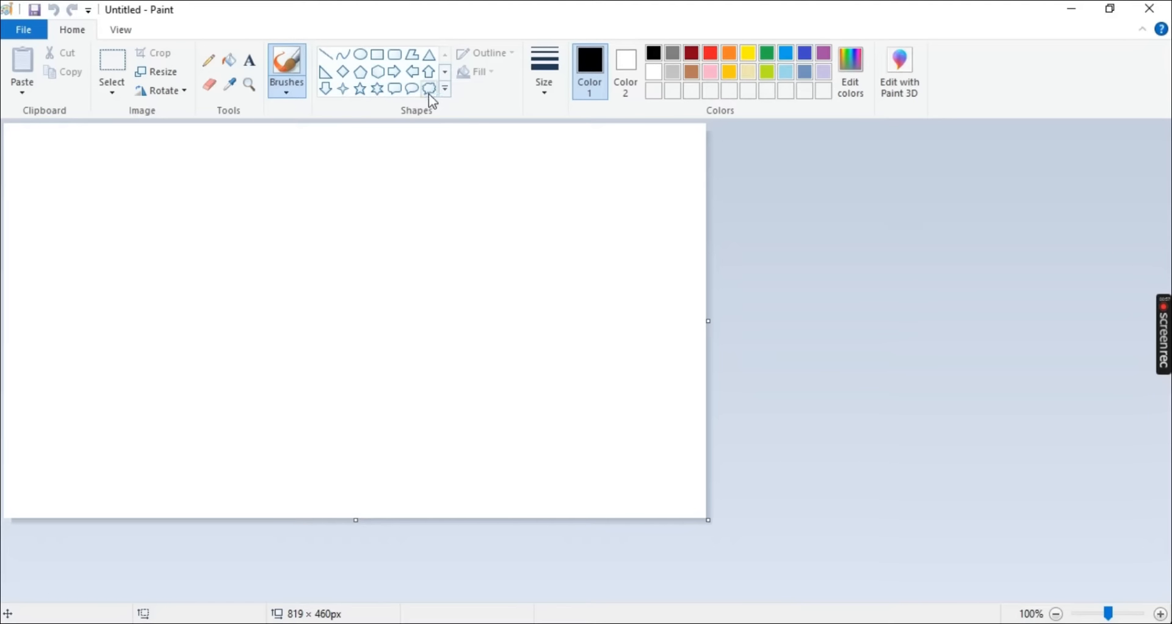
# Draw two cloud callouts side by side in the upper part of the canvas, each about 155 × 110 px
pyautogui.click(429, 88)
pyautogui.moveTo(59, 193); pyautogui.dragTo(194, 293)
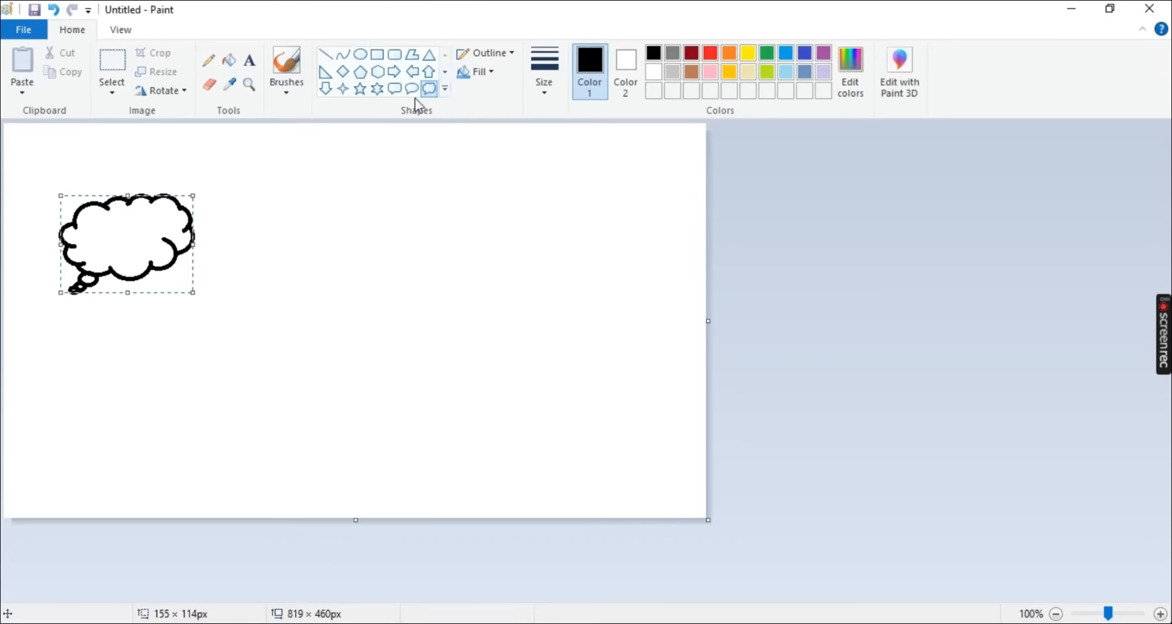
pyautogui.moveTo(360, 194); pyautogui.dragTo(495, 287)
# Draw two rounded rectangular callouts below the clouds, about 150 × 99 px and 163 × 95 px
pyautogui.click(395, 89)
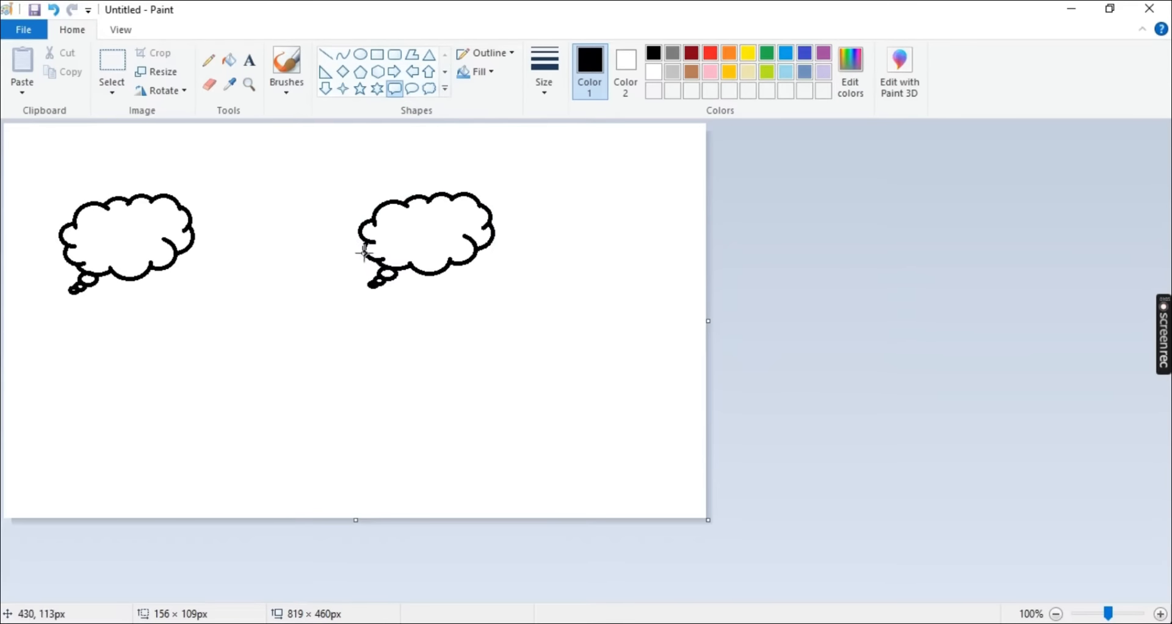
pyautogui.moveTo(369, 339); pyautogui.dragTo(498, 424)
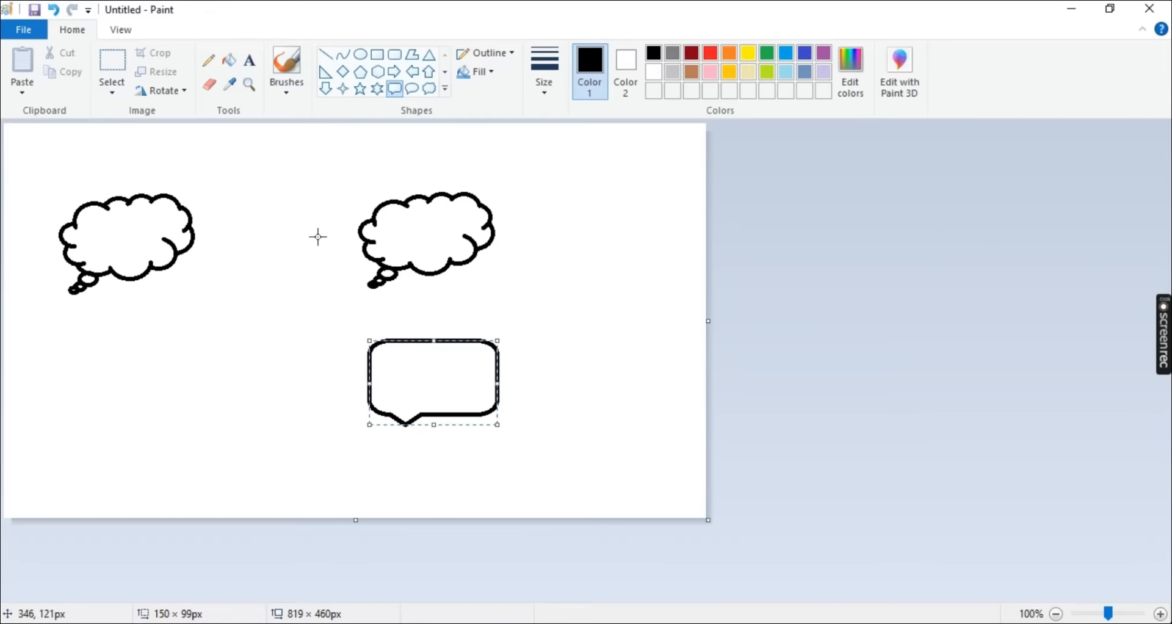
pyautogui.moveTo(163, 399); pyautogui.dragTo(304, 480)
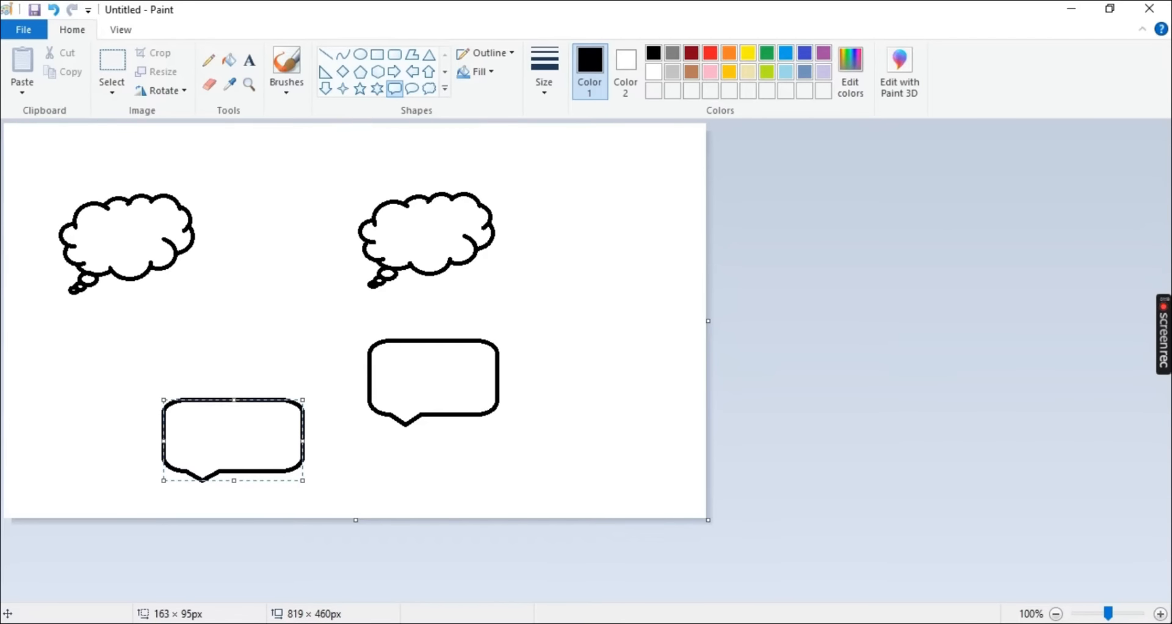
# Capture the canvas area containing all four callouts with Snipping Tool
pyautogui.click(616, 256)
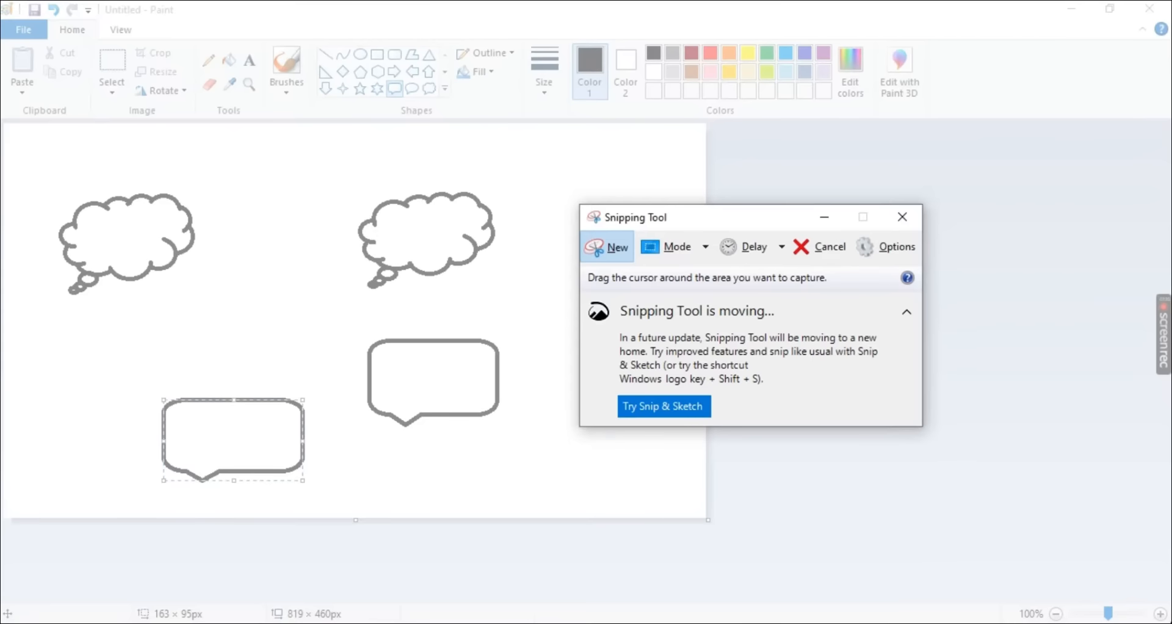
pyautogui.moveTo(8, 132)
pyautogui.mouseDown()
pyautogui.moveTo(343, 501)
pyautogui.moveTo(649, 527)
pyautogui.moveTo(674, 506)
pyautogui.mouseUp()
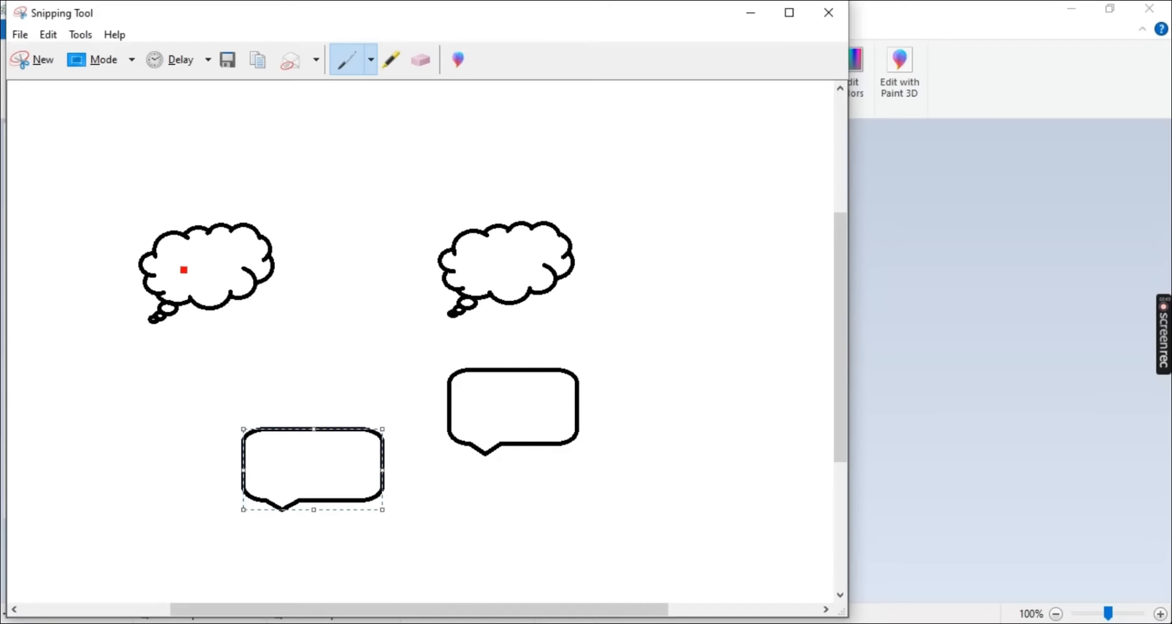
# Handwrite W1 and N2 in the two clouds in red and connect them with a straight arrow towards N2
pyautogui.moveTo(180, 260)
pyautogui.mouseDown()
pyautogui.moveTo(190, 270)
pyautogui.moveTo(207, 261)
pyautogui.moveTo(210, 298)
pyautogui.mouseUp()
pyautogui.moveTo(494, 254)
pyautogui.mouseDown()
pyautogui.moveTo(501, 280)
pyautogui.moveTo(507, 250)
pyautogui.moveTo(523, 289)
pyautogui.moveTo(537, 287)
pyautogui.mouseUp()
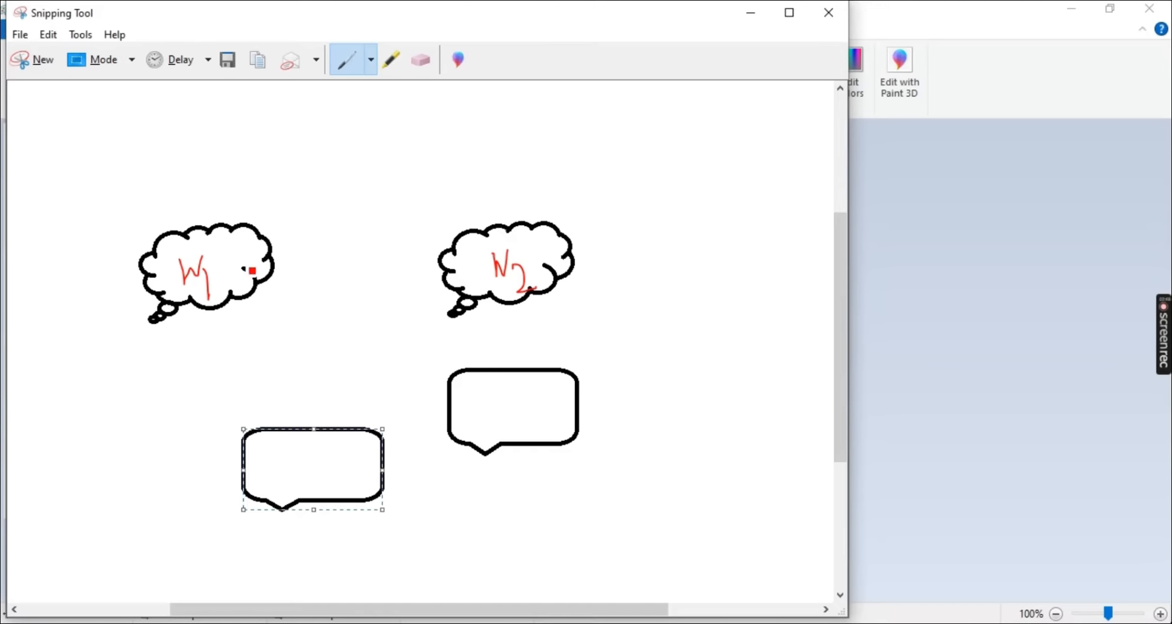
pyautogui.moveTo(276, 261); pyautogui.dragTo(440, 259)
pyautogui.moveTo(425, 251)
pyautogui.mouseDown()
pyautogui.moveTo(441, 260)
pyautogui.moveTo(420, 275)
pyautogui.mouseUp()
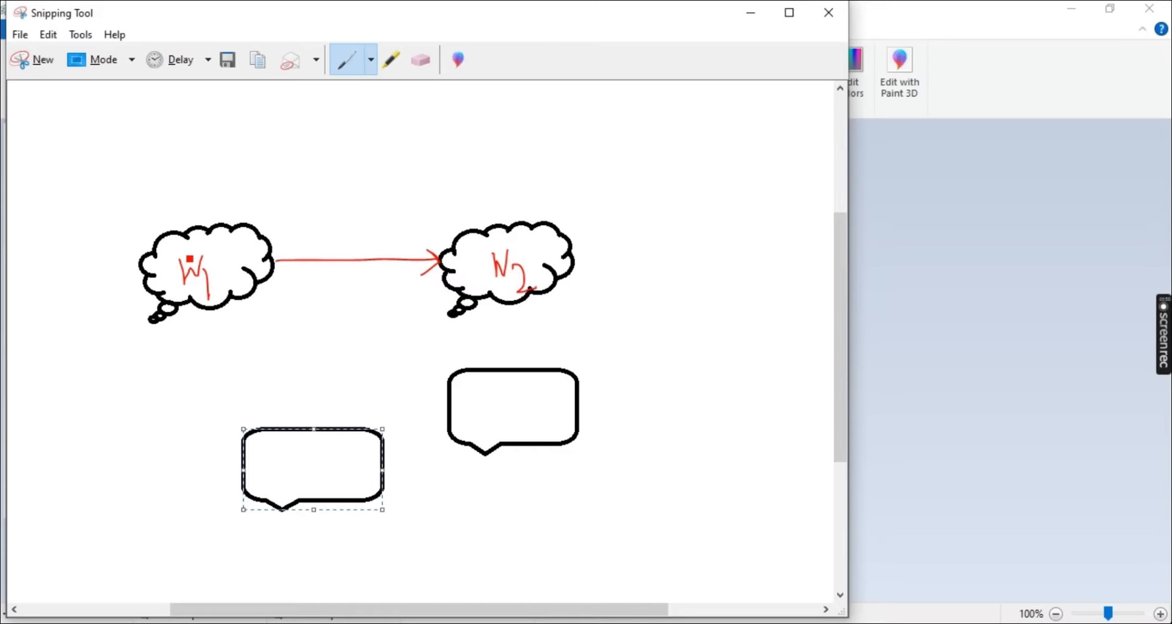
# Draw a curved red arrow over the top from the W1 cloud to the N2 cloud and write Hi above it
pyautogui.moveTo(224, 246)
pyautogui.mouseDown()
pyautogui.moveTo(328, 167)
pyautogui.moveTo(445, 183)
pyautogui.moveTo(534, 251)
pyautogui.mouseUp()
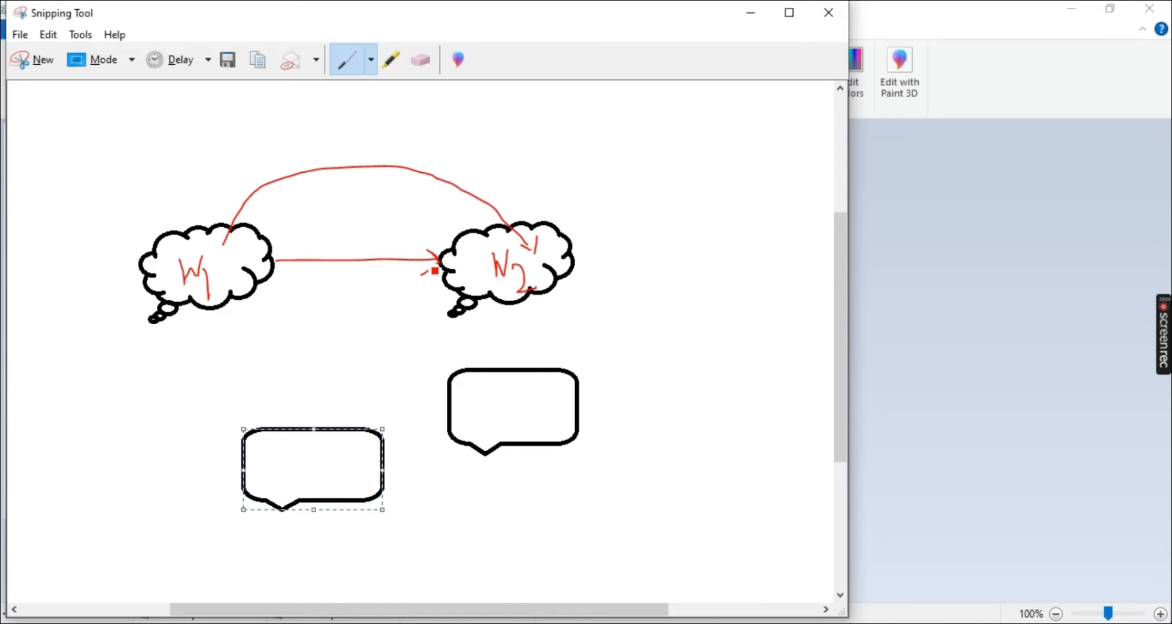
pyautogui.moveTo(434, 270); pyautogui.dragTo(439, 259)
pyautogui.moveTo(294, 124)
pyautogui.mouseDown()
pyautogui.moveTo(295, 150)
pyautogui.moveTo(316, 139)
pyautogui.moveTo(323, 160)
pyautogui.mouseUp()
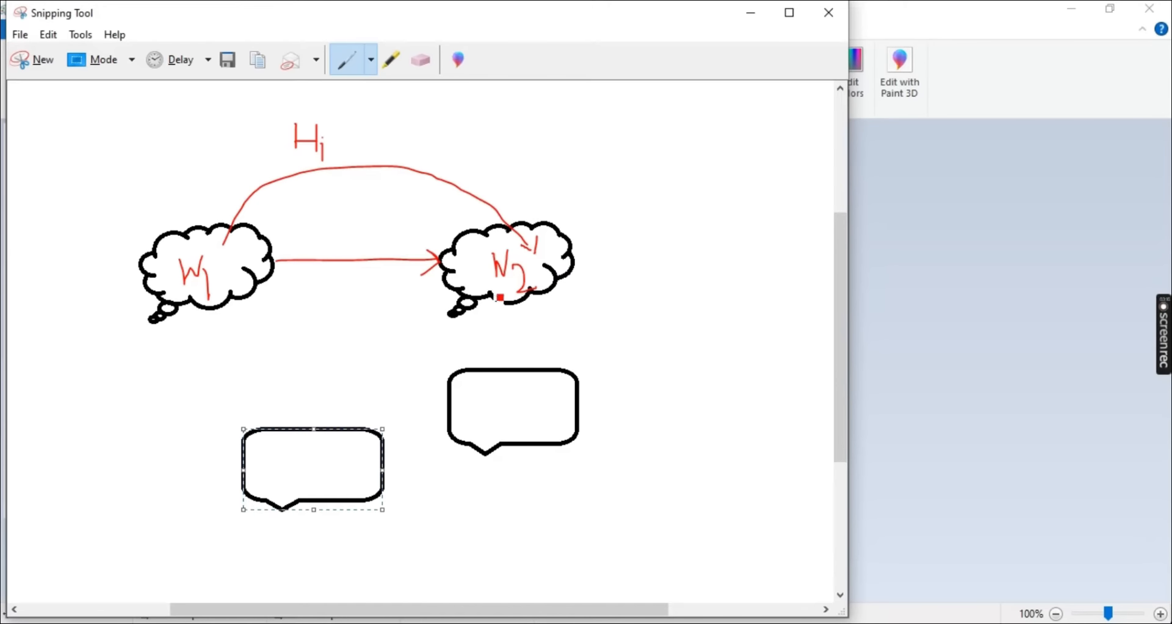
# Draw a curved return arrow from N2 to W1, cross it out, and add an arrowhead at the straight line's W1 end
pyautogui.moveTo(463, 291)
pyautogui.mouseDown()
pyautogui.moveTo(376, 347)
pyautogui.moveTo(249, 296)
pyautogui.moveTo(281, 296)
pyautogui.mouseUp()
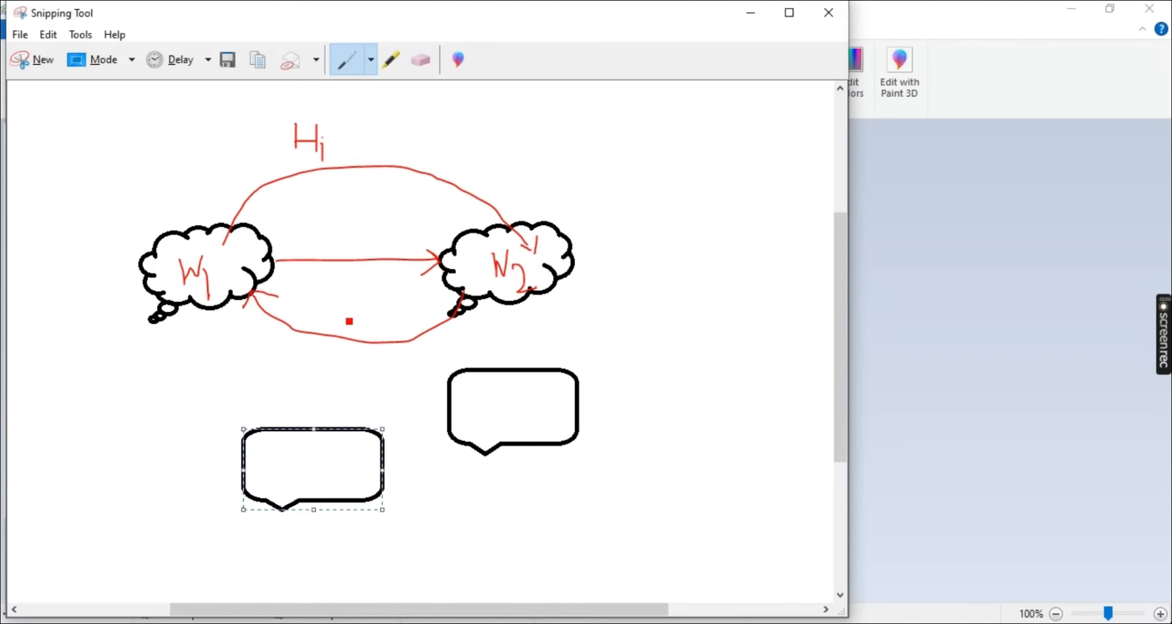
pyautogui.moveTo(413, 335)
pyautogui.mouseDown()
pyautogui.moveTo(382, 361)
pyautogui.moveTo(423, 364)
pyautogui.mouseUp()
pyautogui.moveTo(289, 255); pyautogui.dragTo(286, 271)
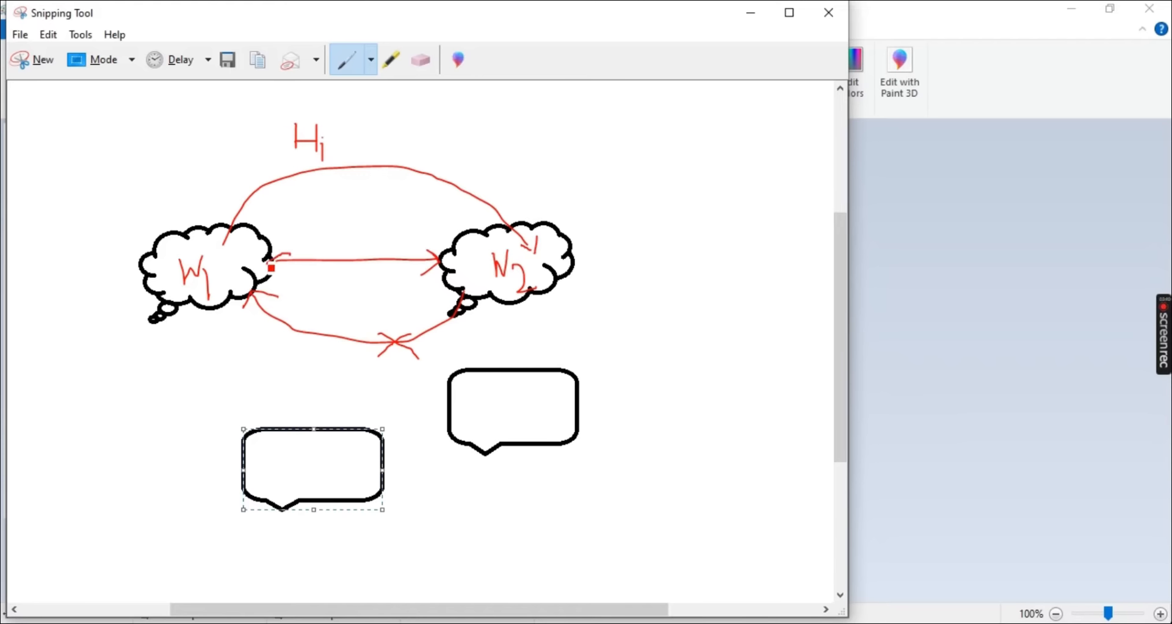
# Circle the W1, N2 and Hi labels in red and mark the upper curve with an arrowhead pointing towards N2
pyautogui.moveTo(221, 250)
pyautogui.mouseDown()
pyautogui.moveTo(183, 309)
pyautogui.moveTo(214, 299)
pyautogui.mouseUp()
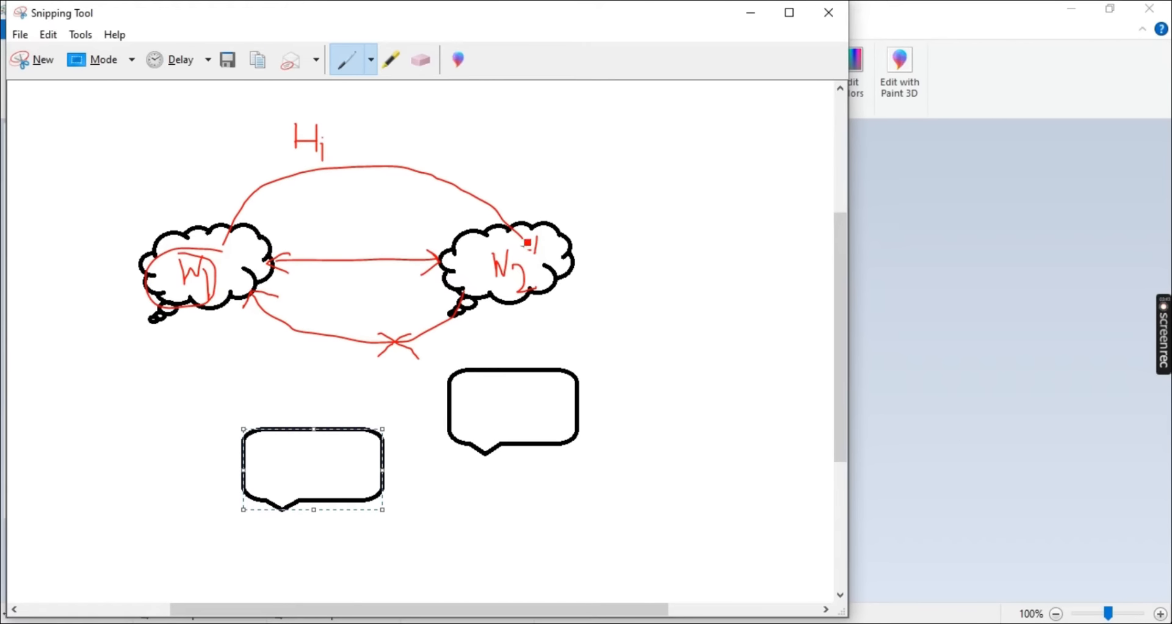
pyautogui.moveTo(525, 244)
pyautogui.mouseDown()
pyautogui.moveTo(482, 306)
pyautogui.moveTo(509, 240)
pyautogui.mouseUp()
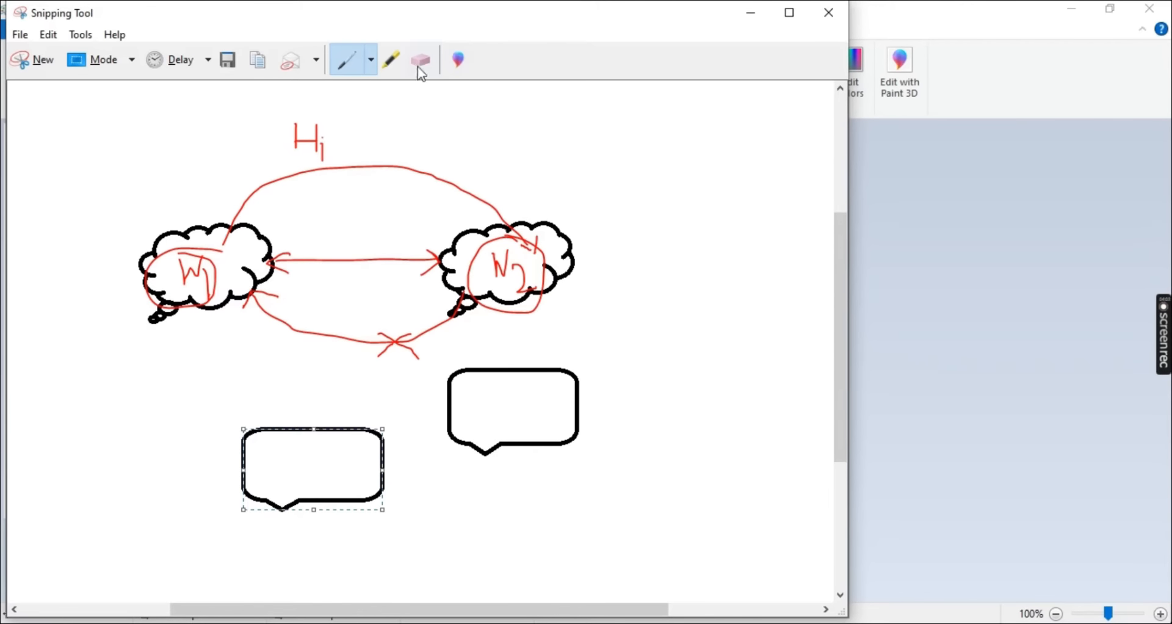
pyautogui.moveTo(331, 130)
pyautogui.mouseDown()
pyautogui.moveTo(316, 132)
pyautogui.moveTo(329, 183)
pyautogui.moveTo(329, 130)
pyautogui.moveTo(403, 175)
pyautogui.moveTo(388, 192)
pyautogui.mouseUp()
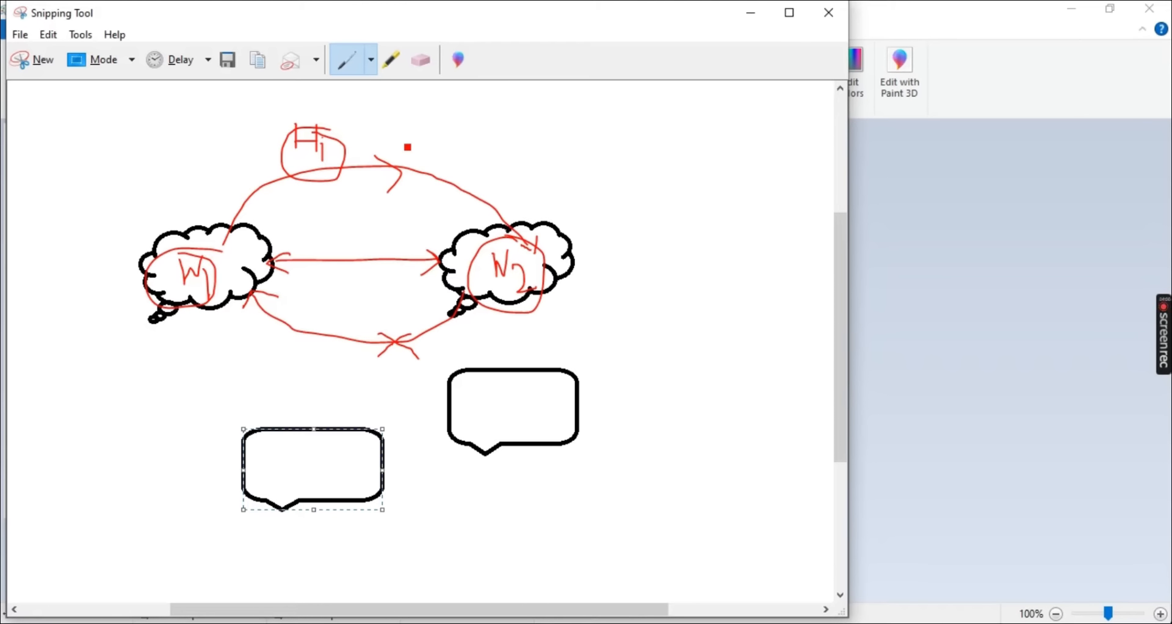
# Handwrite Request beside the upper curve, circle it, and underline the N2 label
pyautogui.moveTo(445, 125)
pyautogui.mouseDown()
pyautogui.moveTo(447, 163)
pyautogui.moveTo(505, 172)
pyautogui.moveTo(521, 189)
pyautogui.moveTo(541, 158)
pyautogui.moveTo(574, 177)
pyautogui.moveTo(580, 151)
pyautogui.mouseUp()
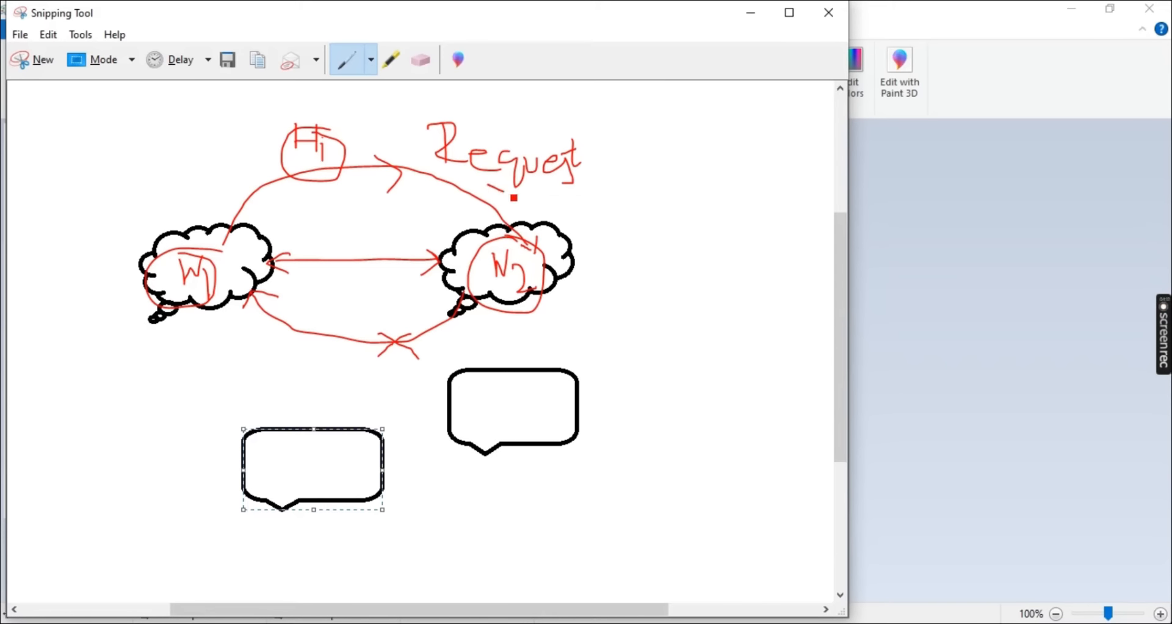
pyautogui.moveTo(514, 199)
pyautogui.mouseDown()
pyautogui.moveTo(474, 108)
pyautogui.moveTo(519, 184)
pyautogui.mouseUp()
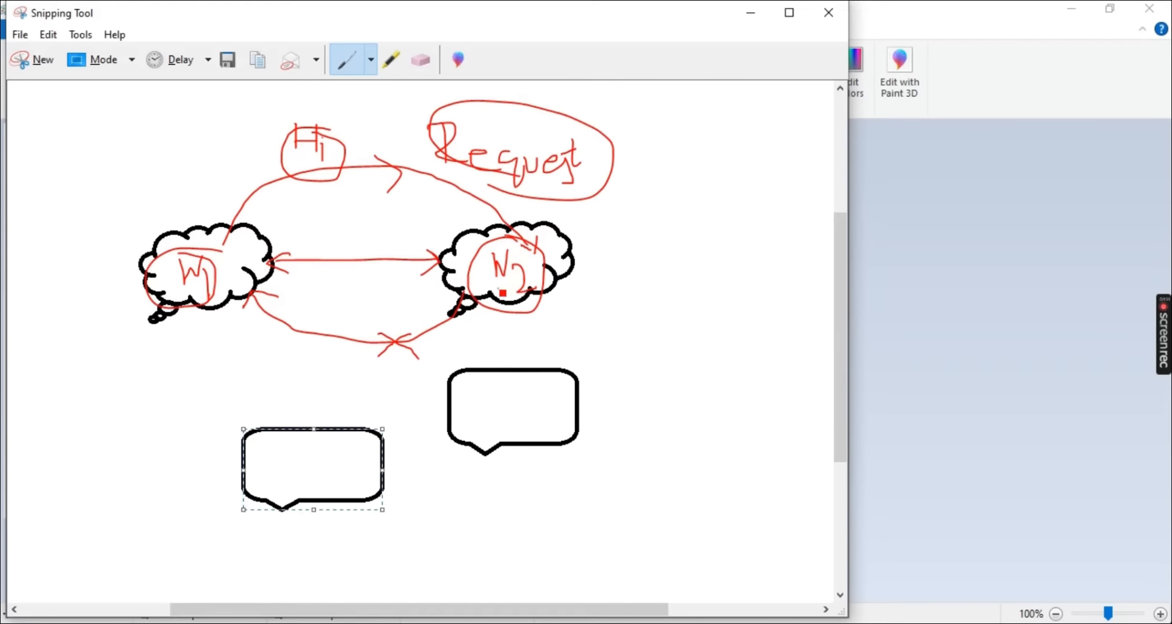
pyautogui.moveTo(497, 290)
pyautogui.mouseDown()
pyautogui.moveTo(553, 288)
pyautogui.moveTo(536, 296)
pyautogui.mouseUp()
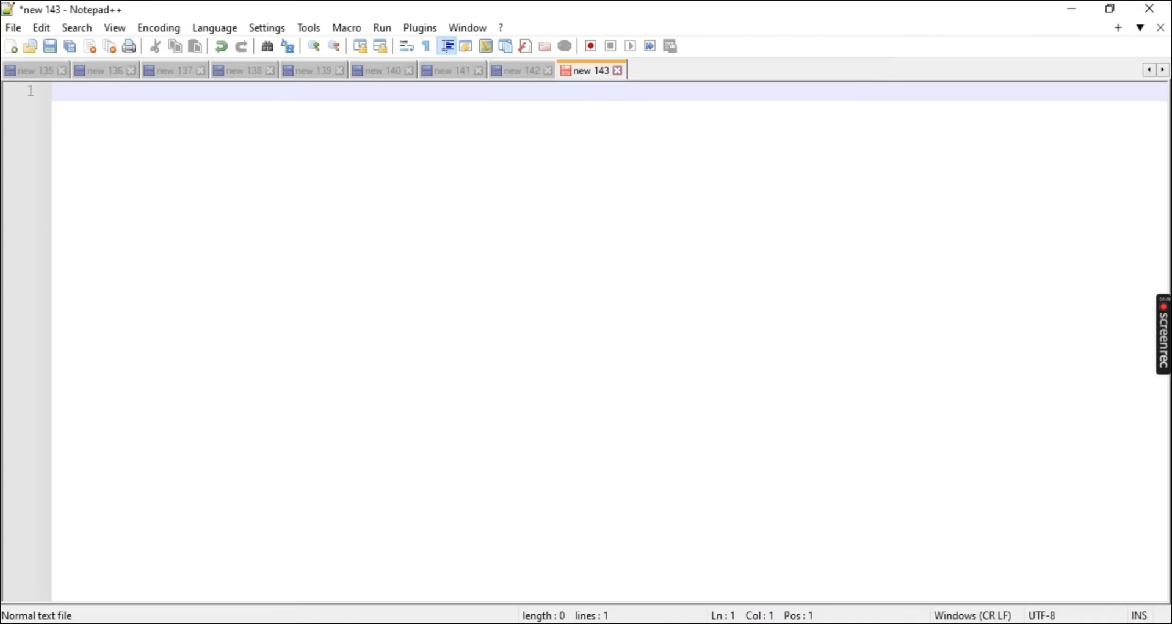
# Switch back to the annotated snip in Snipping Tool and erase the red pen strokes around the clouds
pyautogui.hotkey('alt', 'Tab')
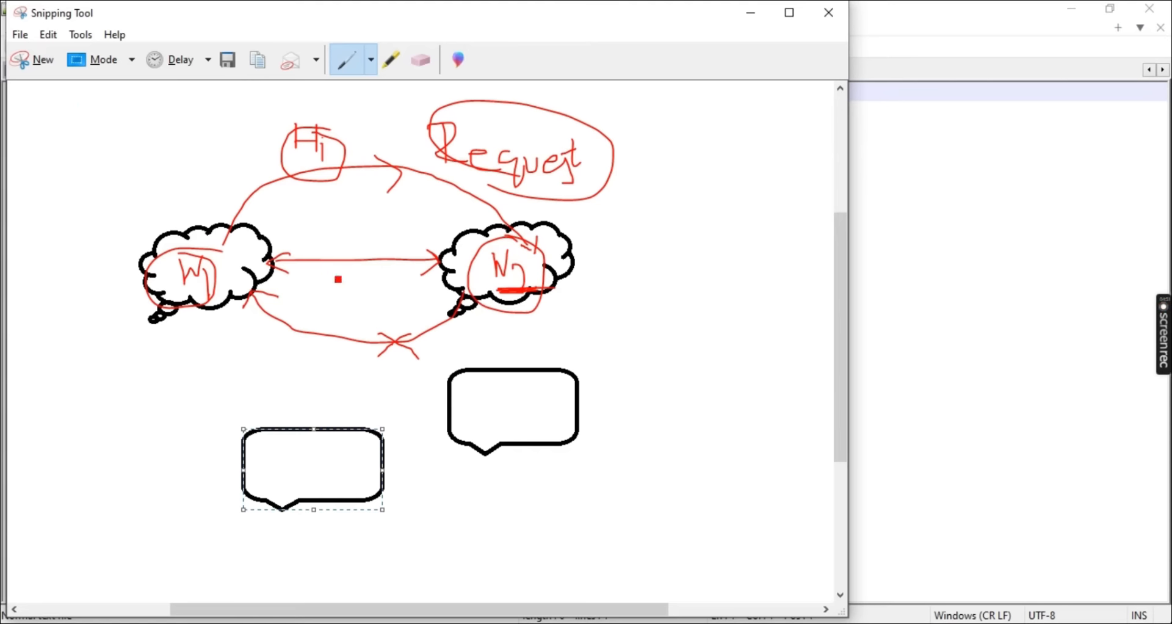
pyautogui.click(421, 60)
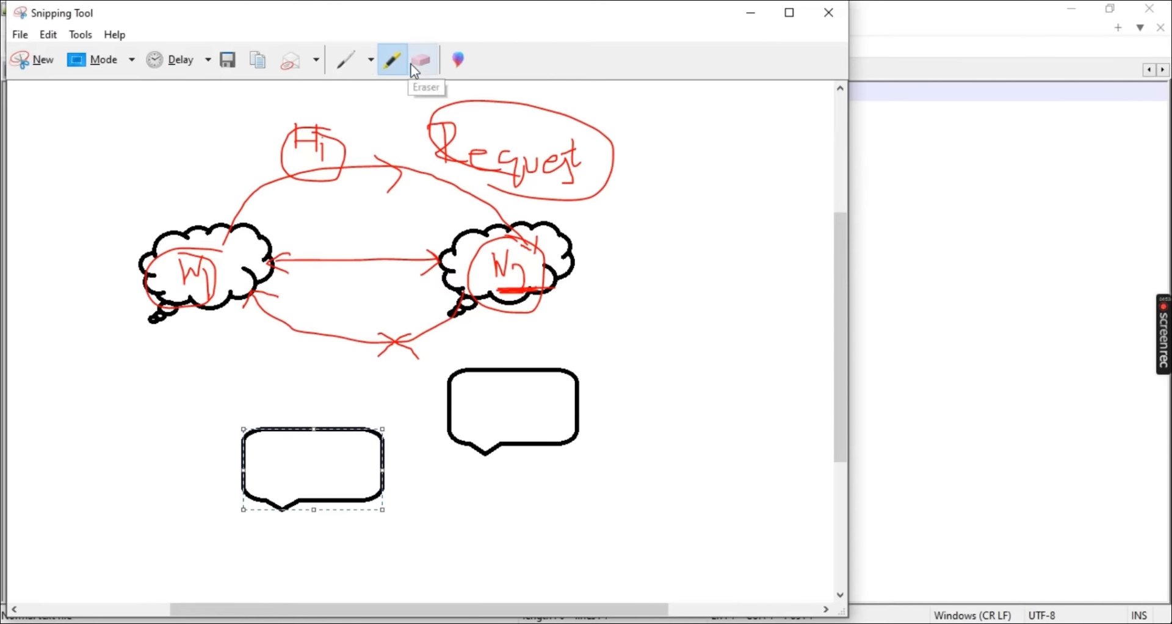
pyautogui.moveTo(405, 222)
pyautogui.mouseDown()
pyautogui.moveTo(277, 383)
pyautogui.moveTo(460, 331)
pyautogui.moveTo(620, 255)
pyautogui.moveTo(502, 282)
pyautogui.moveTo(508, 243)
pyautogui.moveTo(533, 297)
pyautogui.moveTo(604, 191)
pyautogui.moveTo(531, 165)
pyautogui.mouseUp()
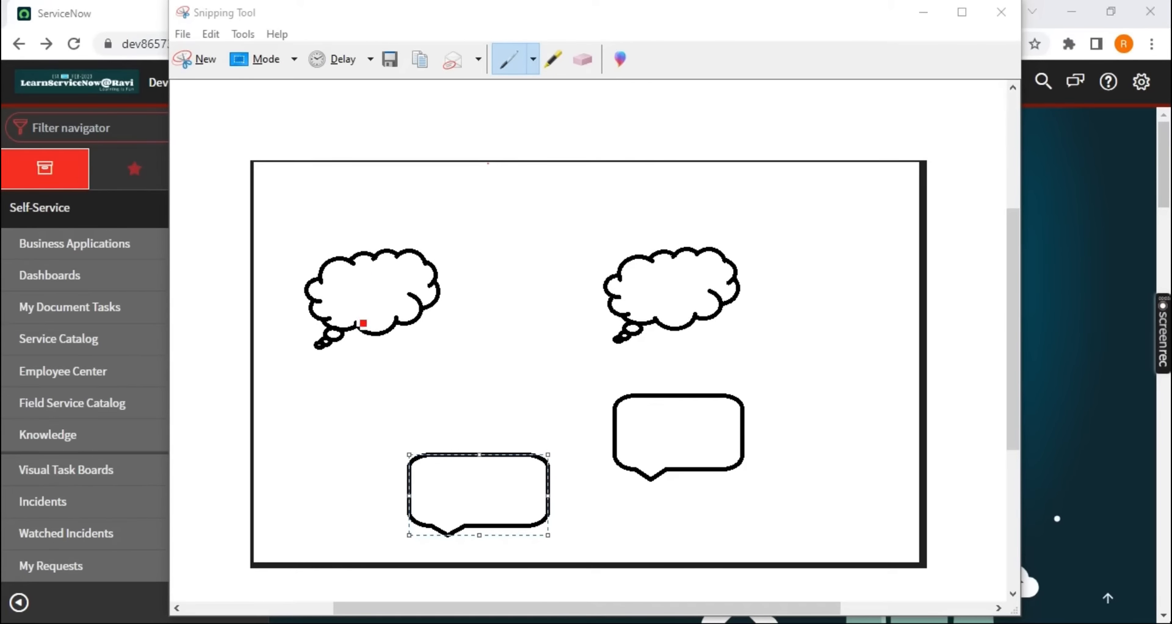
# Handwrite S1 in the first cloud and S2 in the second cloud of the clean snip in red
pyautogui.click(372, 284)
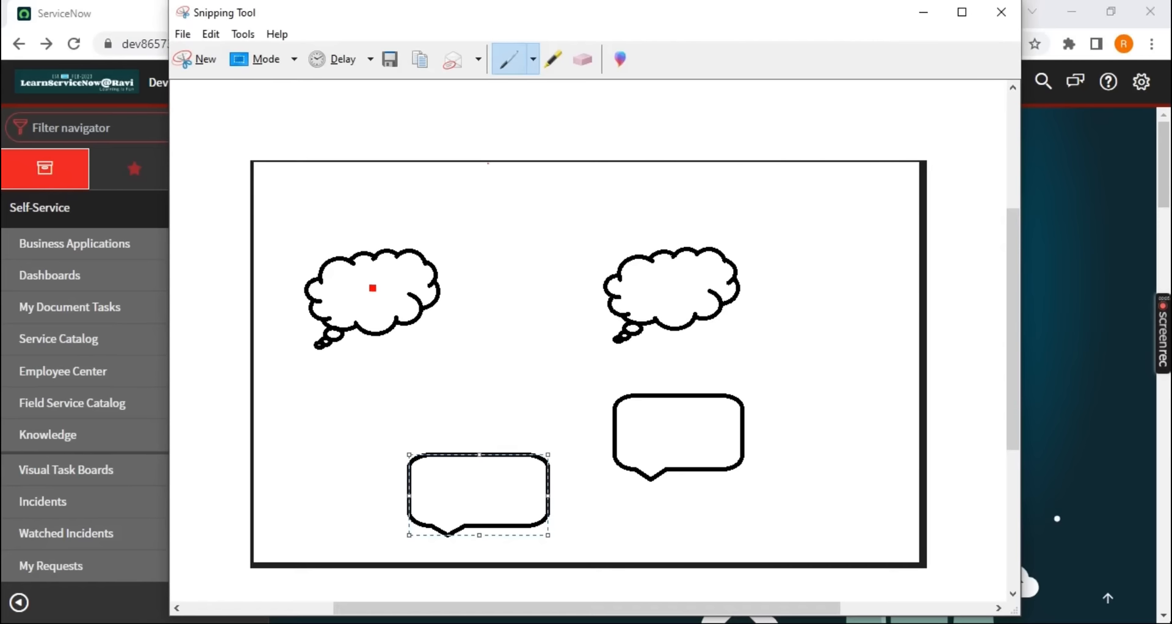
pyautogui.moveTo(372, 288)
pyautogui.mouseDown()
pyautogui.moveTo(360, 316)
pyautogui.moveTo(391, 326)
pyautogui.mouseUp()
pyautogui.moveTo(667, 288); pyautogui.dragTo(638, 319)
pyautogui.moveTo(674, 309); pyautogui.dragTo(716, 334)
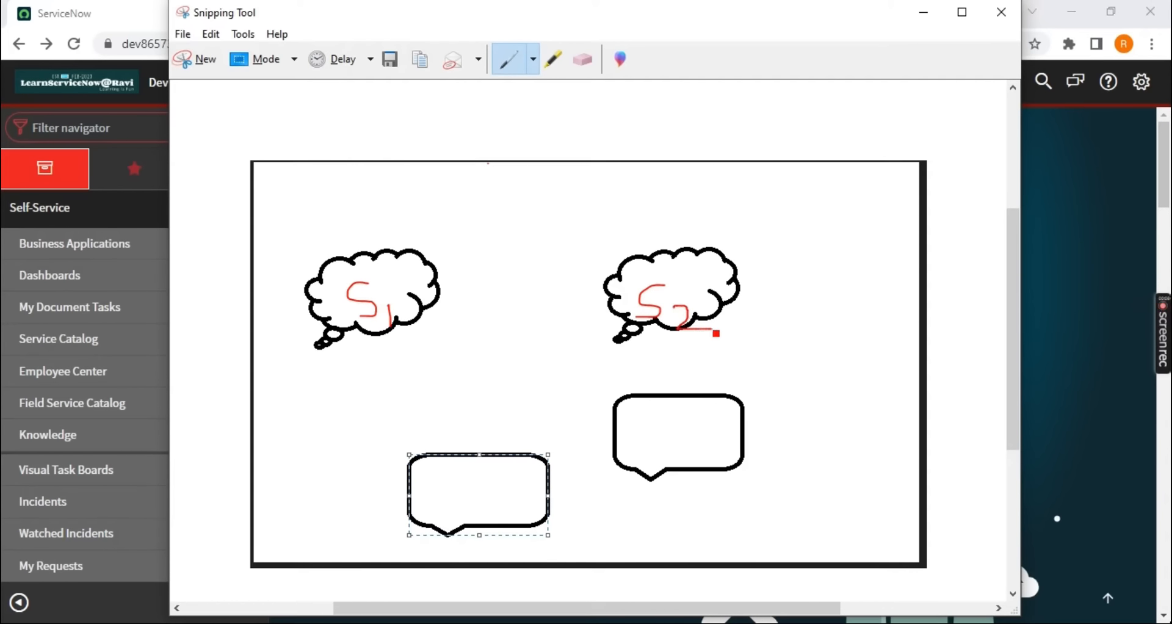
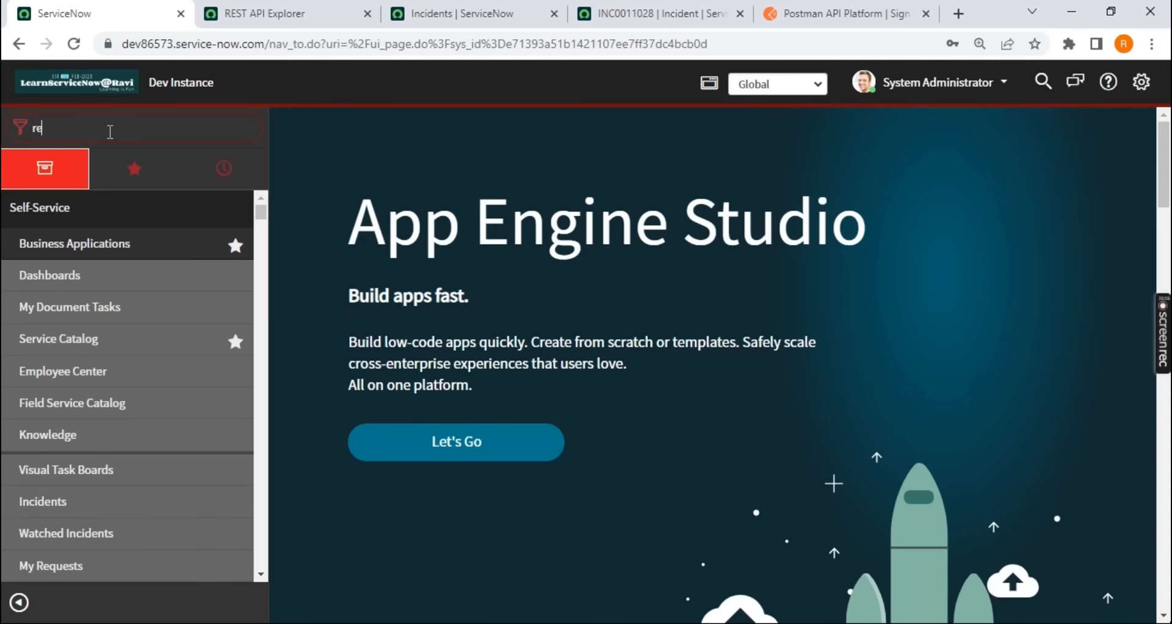
# Filter the navigator for restura, open the Resturants list in a new tab and place it beside the home tab
pyautogui.write('stura')
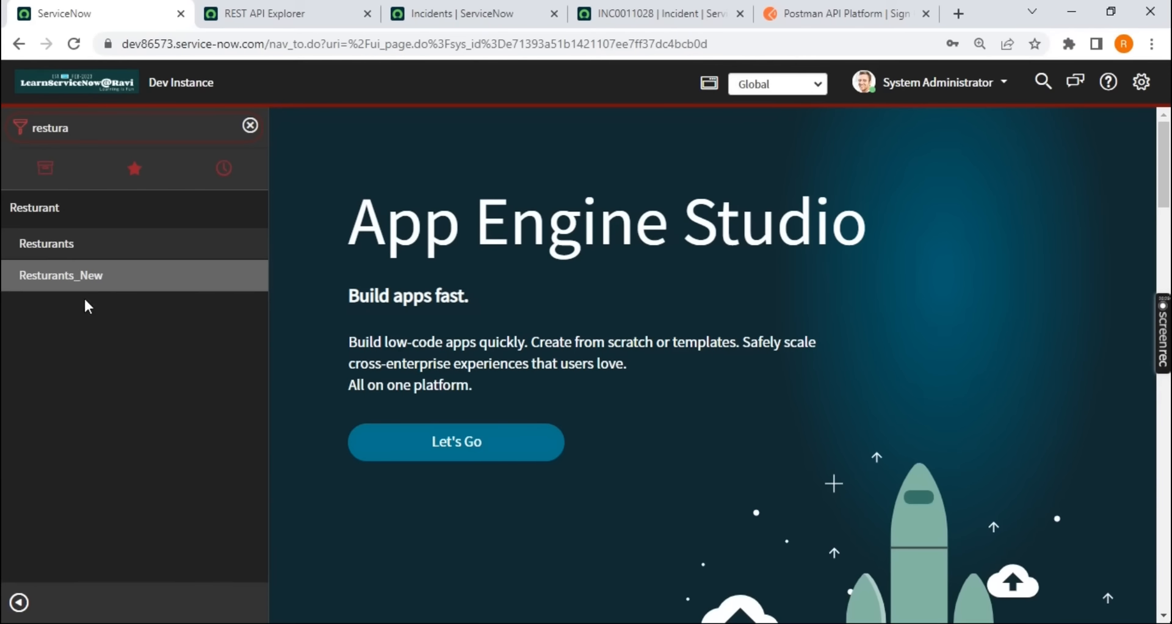
pyautogui.middleClick(55, 244)
pyautogui.click(305, 13)
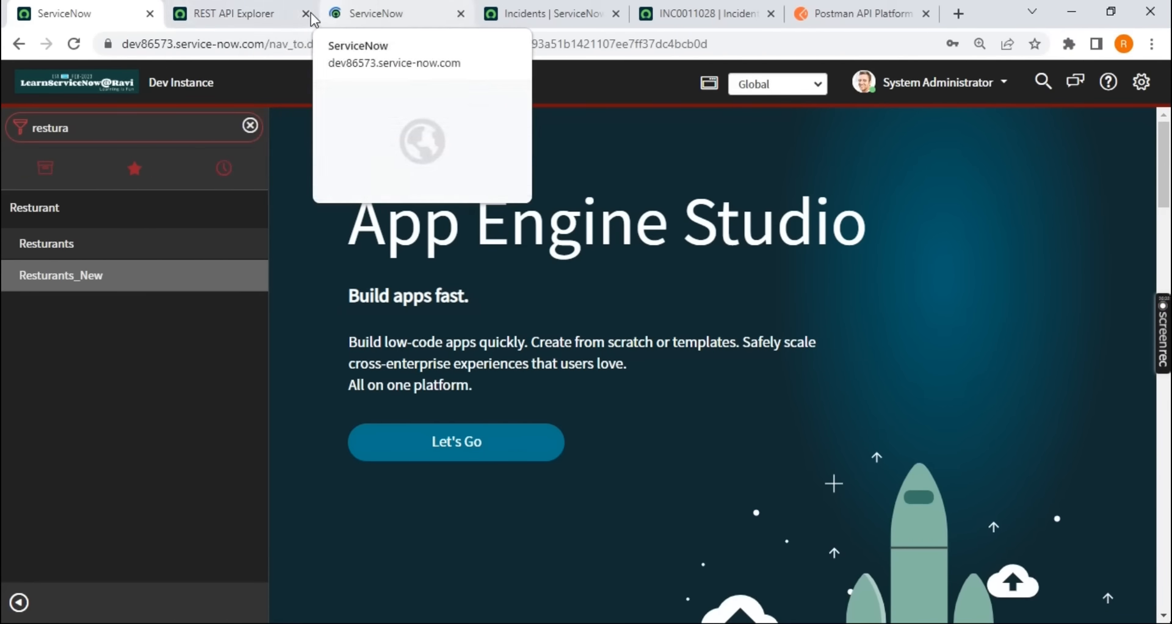
pyautogui.click(306, 20)
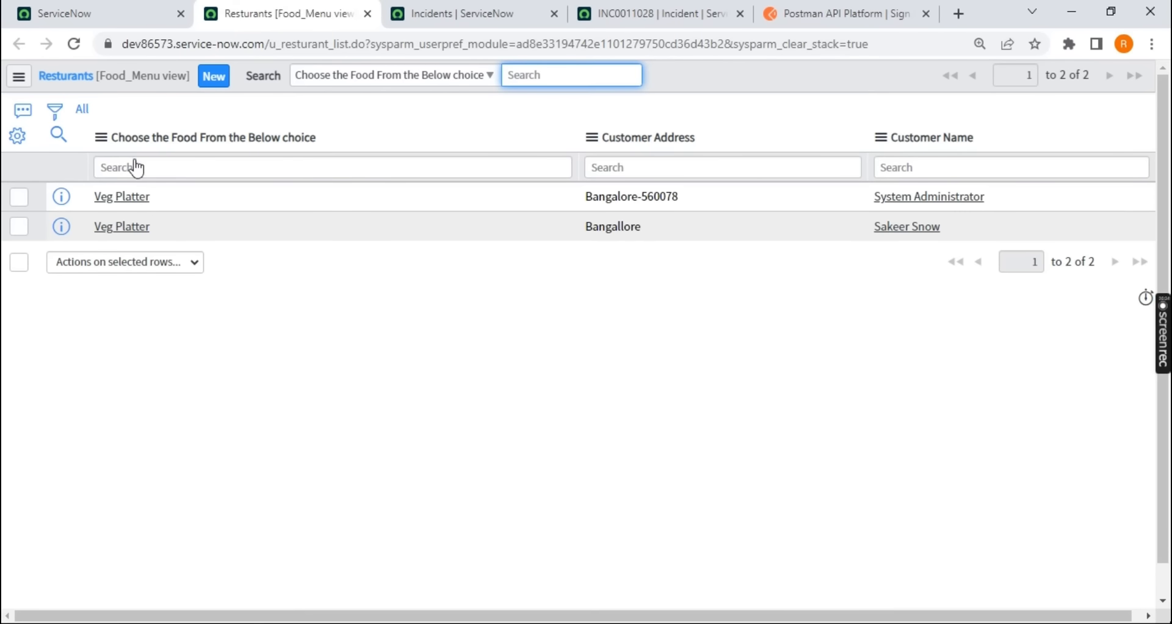
pyautogui.hotkey('alt', 'Tab')
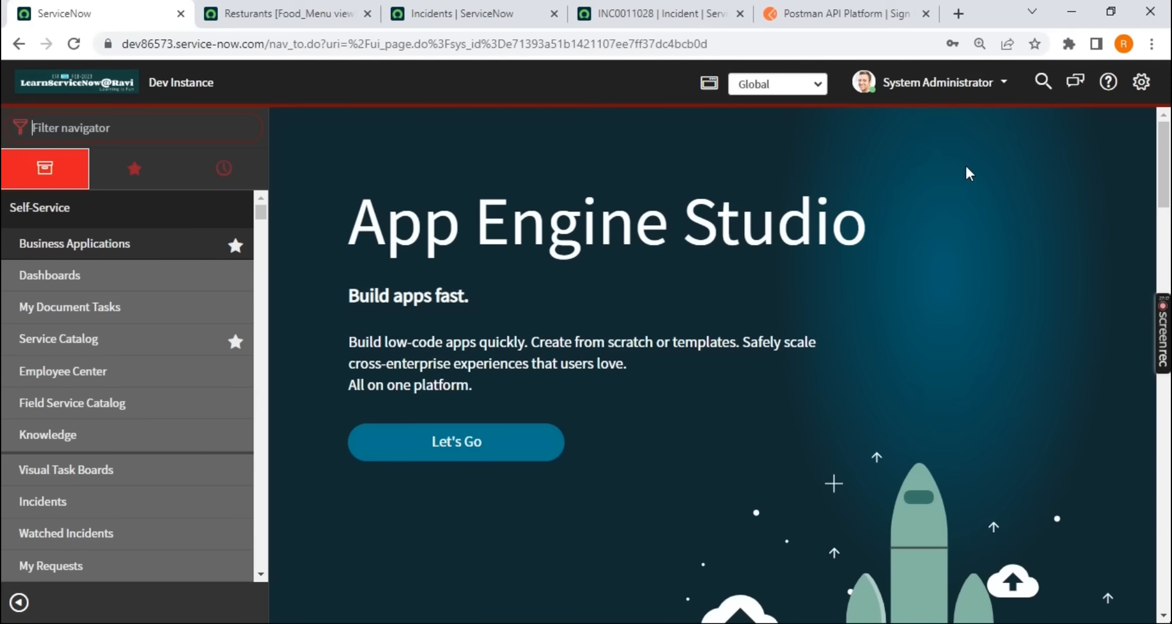
# Log out of the ServiceNow instance and log back in as admin with the saved credentials
pyautogui.click(955, 83)
pyautogui.click(921, 185)
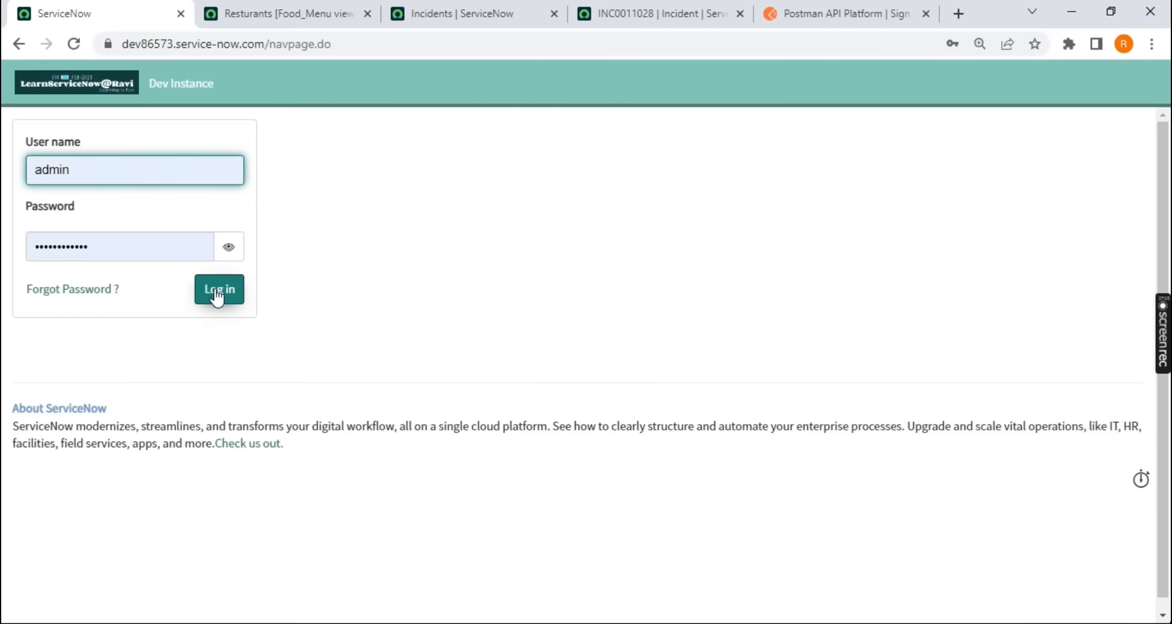
pyautogui.click(218, 298)
# Switch to the Postman app and open the authorization settings of the u_resturant GET request
pyautogui.click(828, 13)
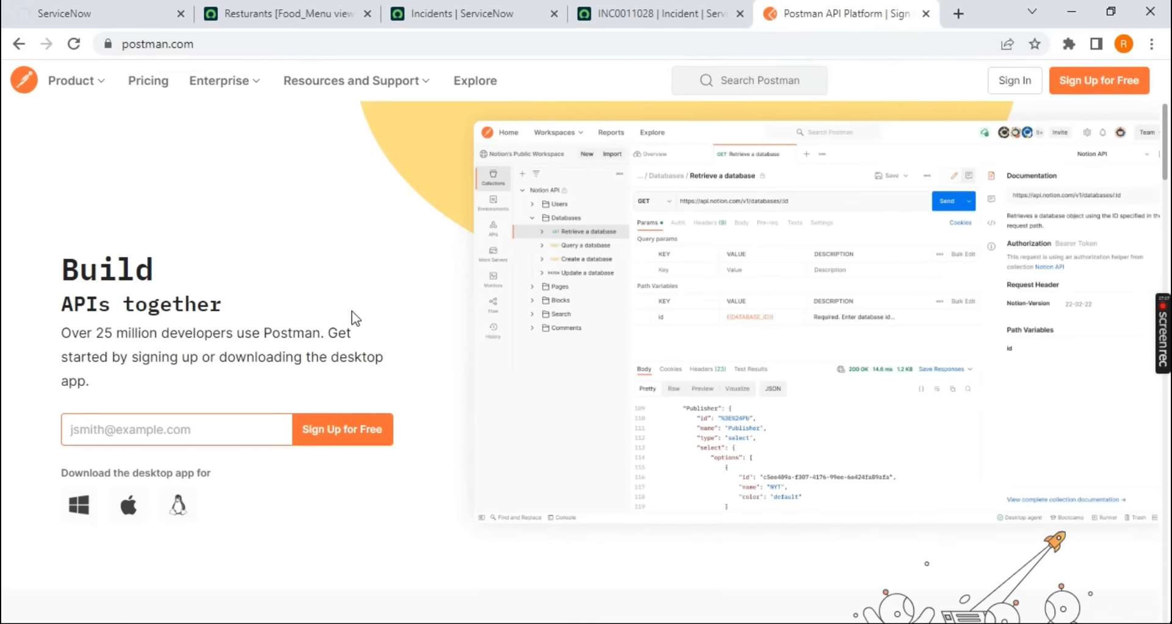
pyautogui.hotkey('alt', 'Tab')
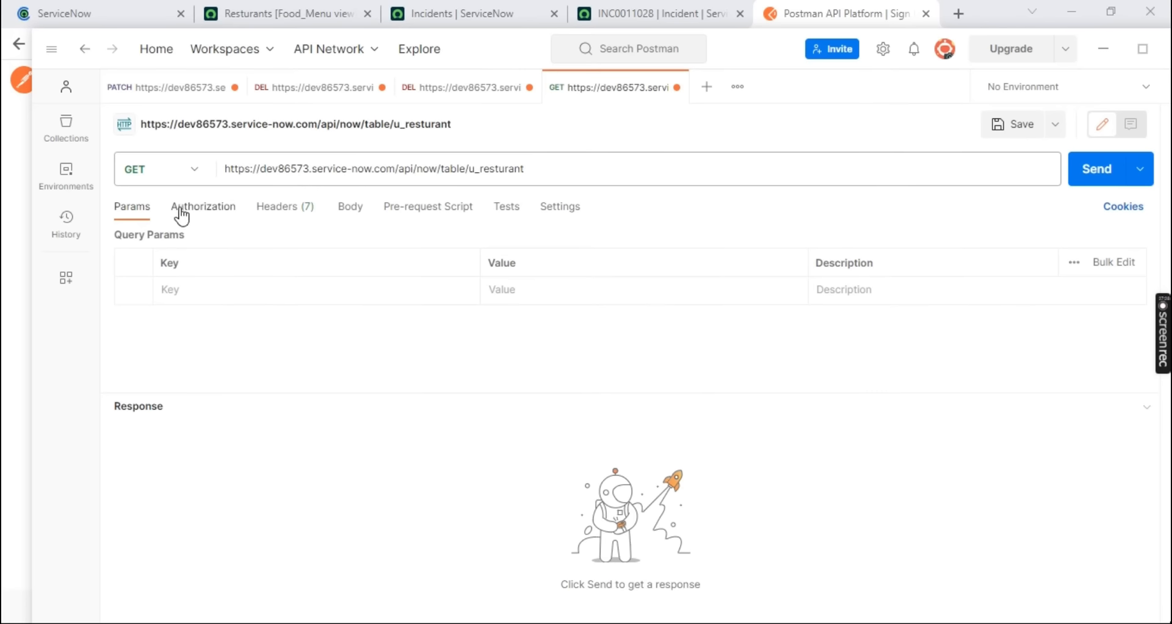
pyautogui.click(215, 217)
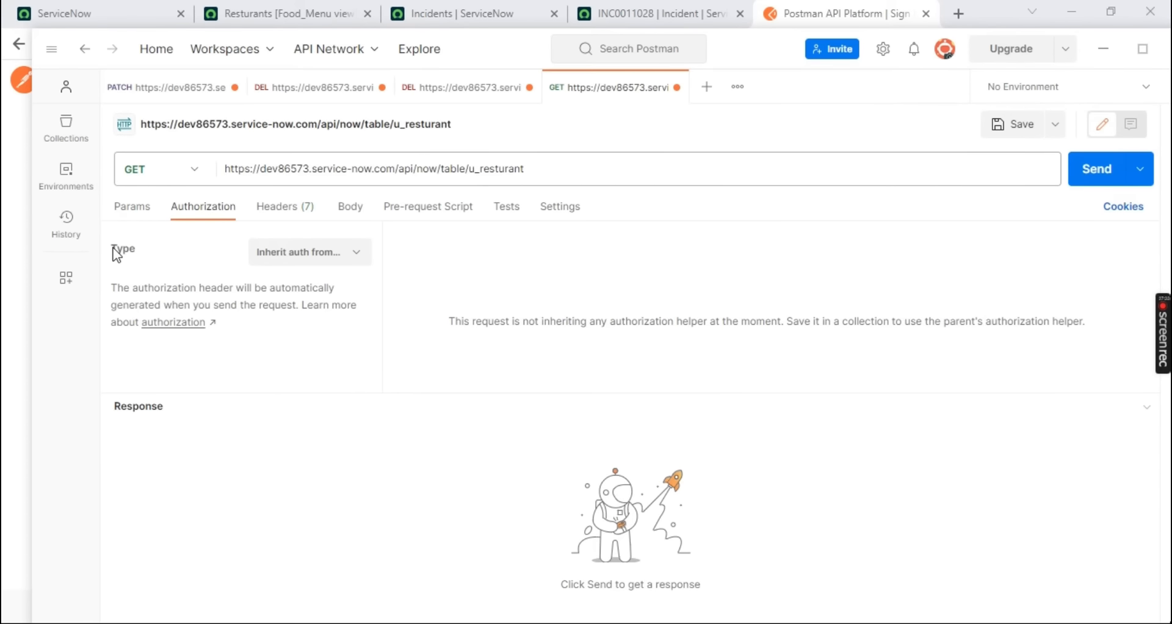
# Try the Bearer Token and OAuth 2.0 authorization types and look through their token fields
pyautogui.click(305, 258)
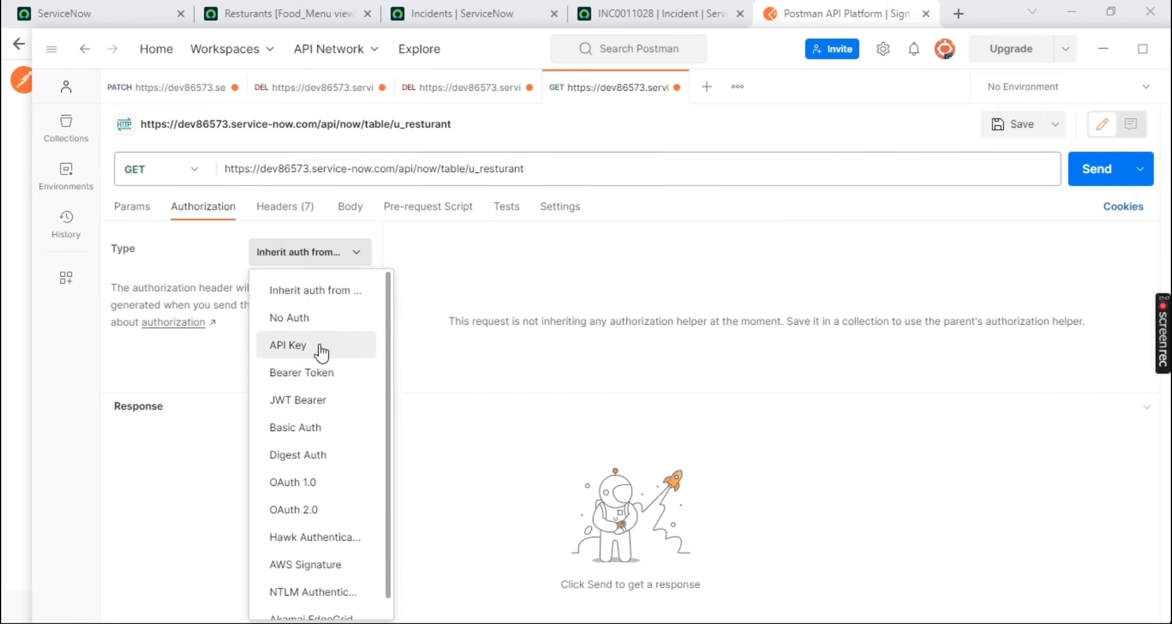
pyautogui.click(305, 372)
pyautogui.click(704, 264)
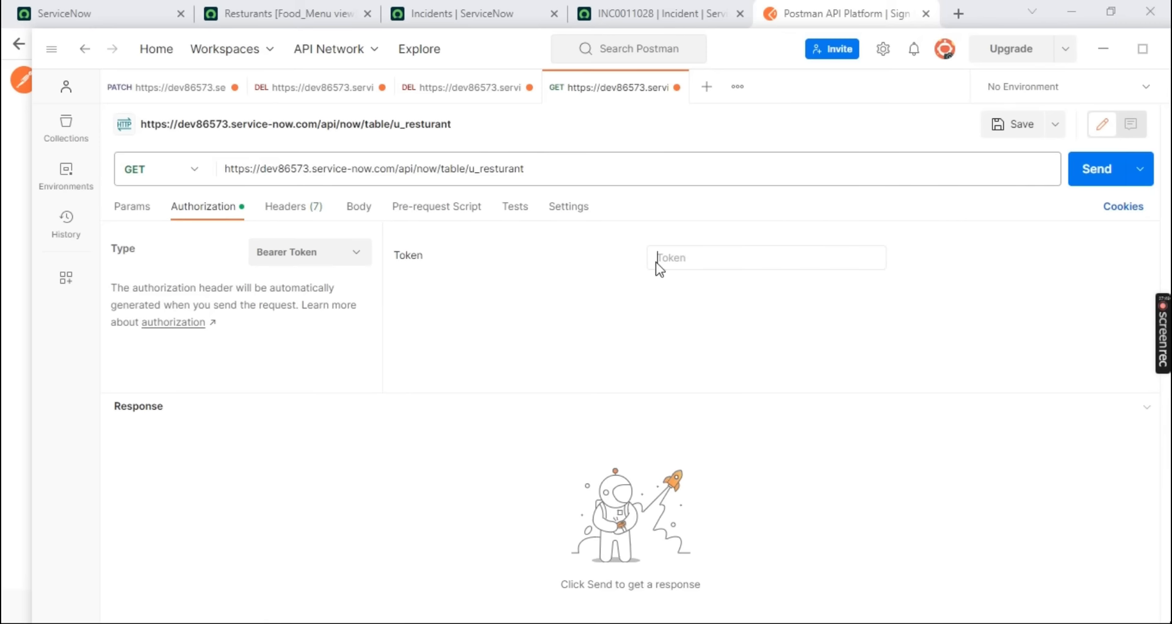
pyautogui.click(292, 247)
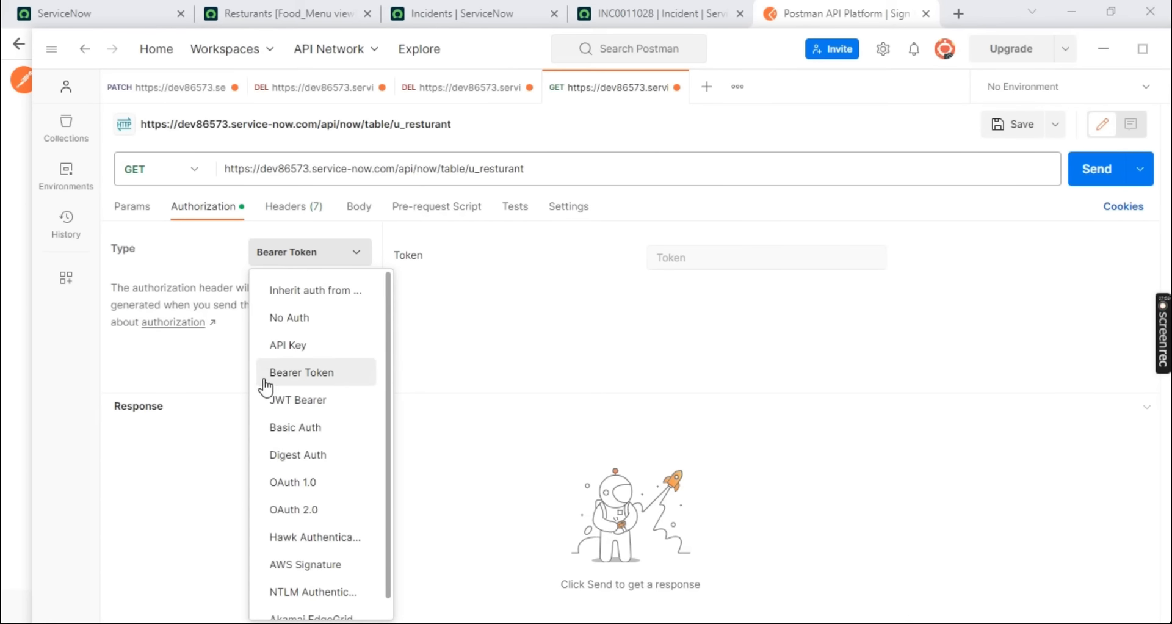
pyautogui.click(296, 510)
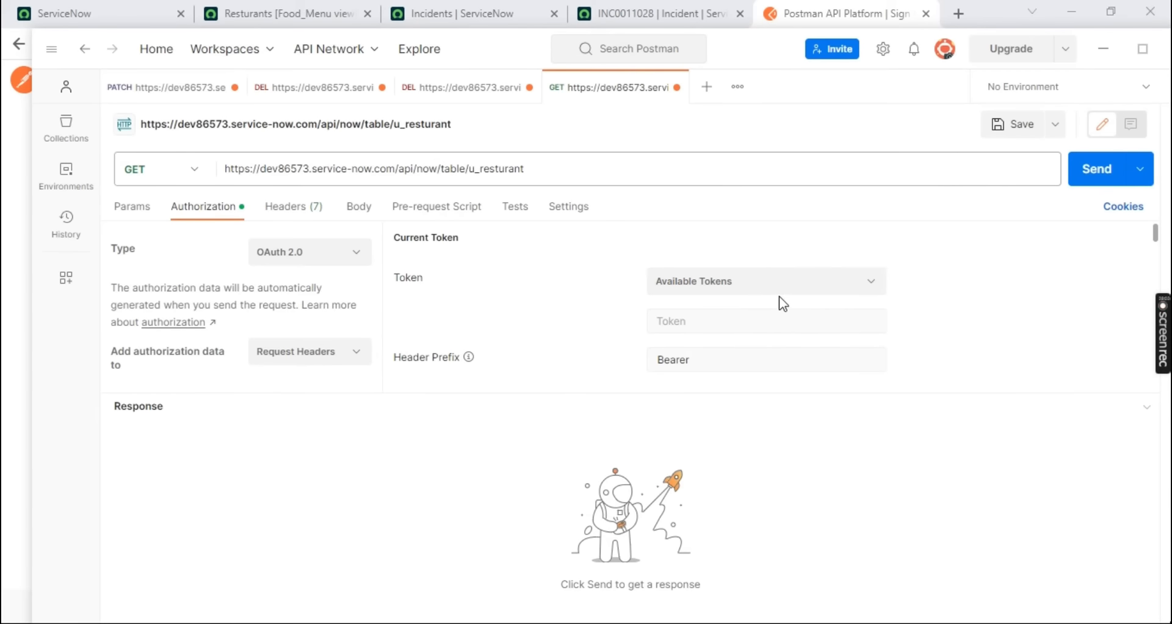
pyautogui.scroll(-10, 727, 288)
pyautogui.scroll(10, 730, 293)
# Set the request's authorization type to Basic Auth with username admin and the account password, and return to the query parameters
pyautogui.click(340, 259)
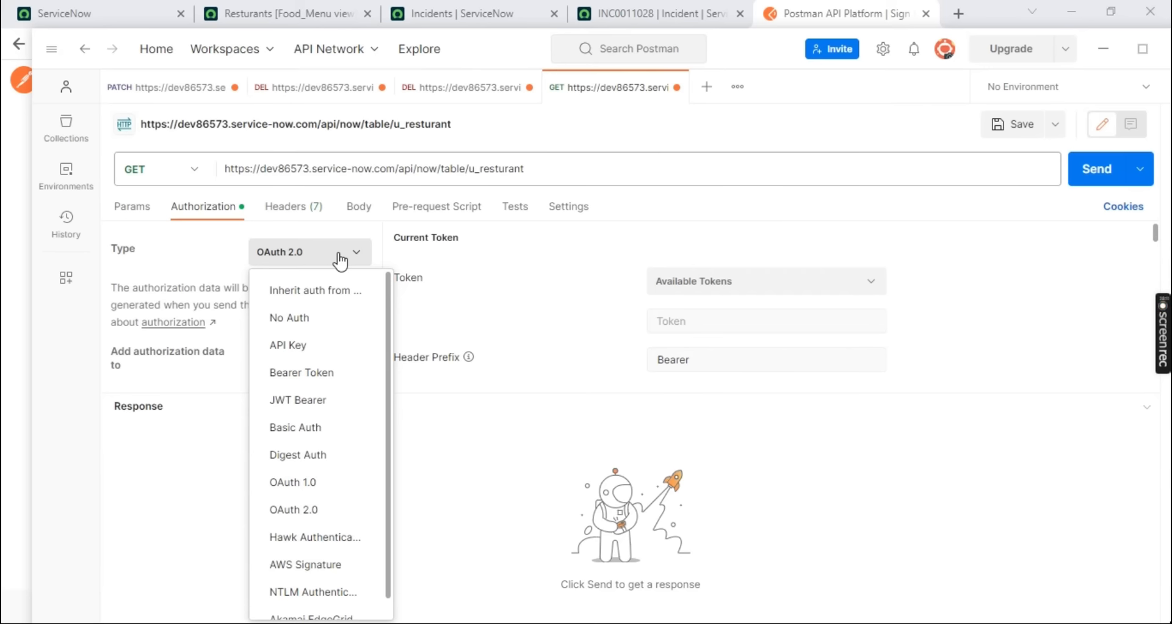
pyautogui.click(303, 438)
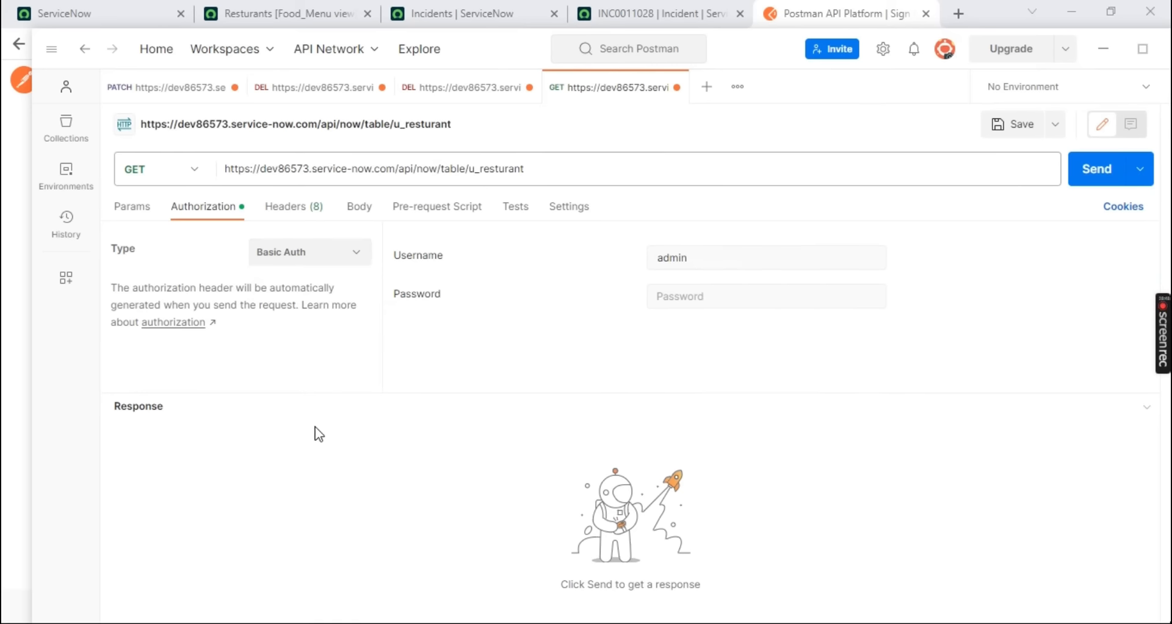
pyautogui.click(674, 298)
pyautogui.click(293, 207)
pyautogui.click(134, 211)
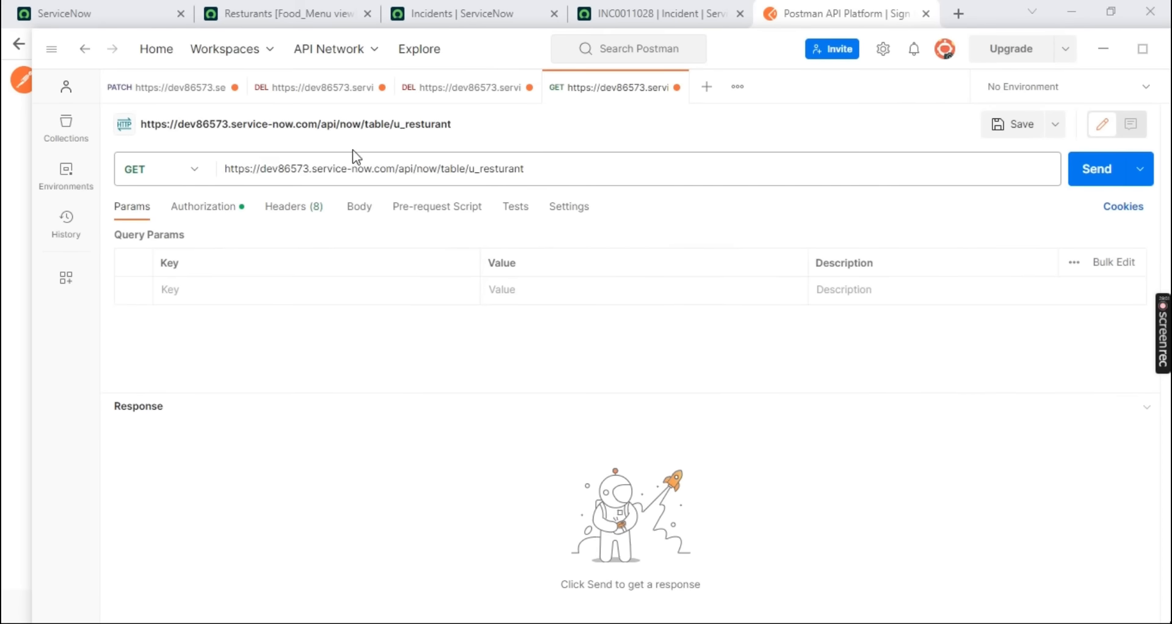
# Review the Notepad++ notes on authentication, the request body and the HTTP methods, highlighting each item
pyautogui.hotkey('alt', 'Tab')
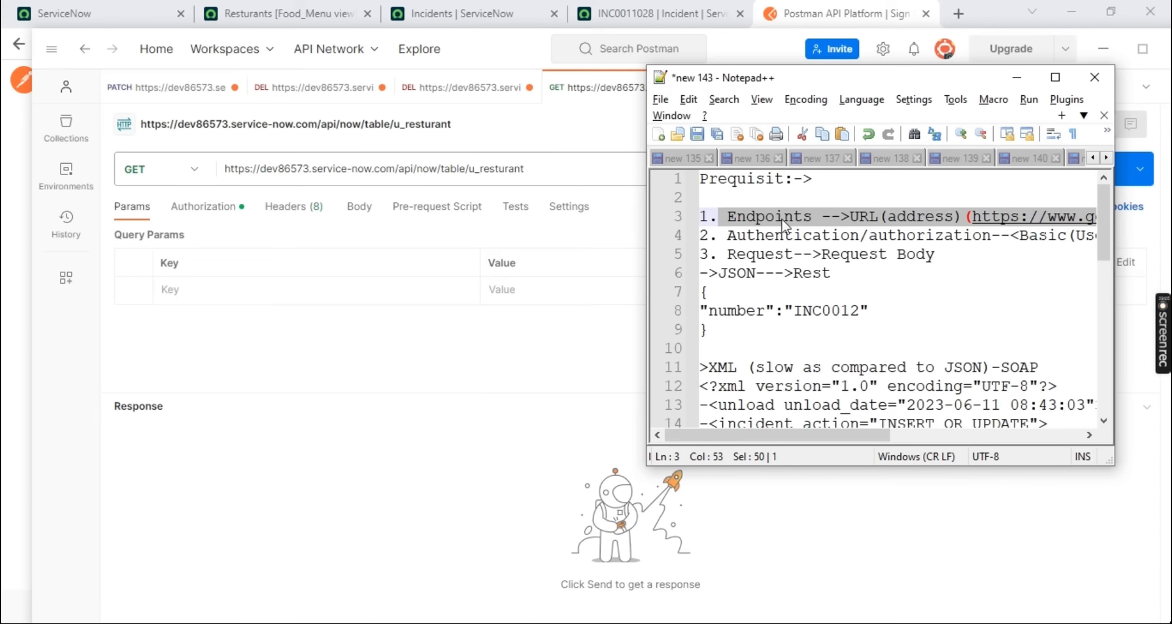
pyautogui.moveTo(734, 237); pyautogui.dragTo(797, 236)
pyautogui.moveTo(732, 254); pyautogui.dragTo(938, 255)
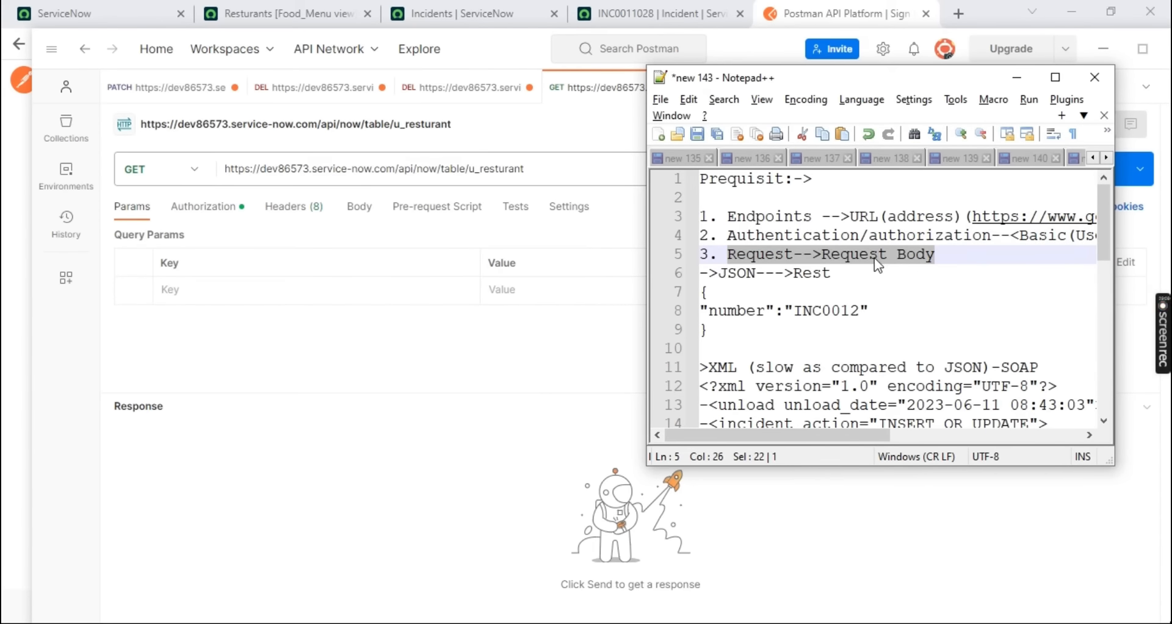
pyautogui.scroll(-4, 884, 262)
pyautogui.doubleClick(803, 292)
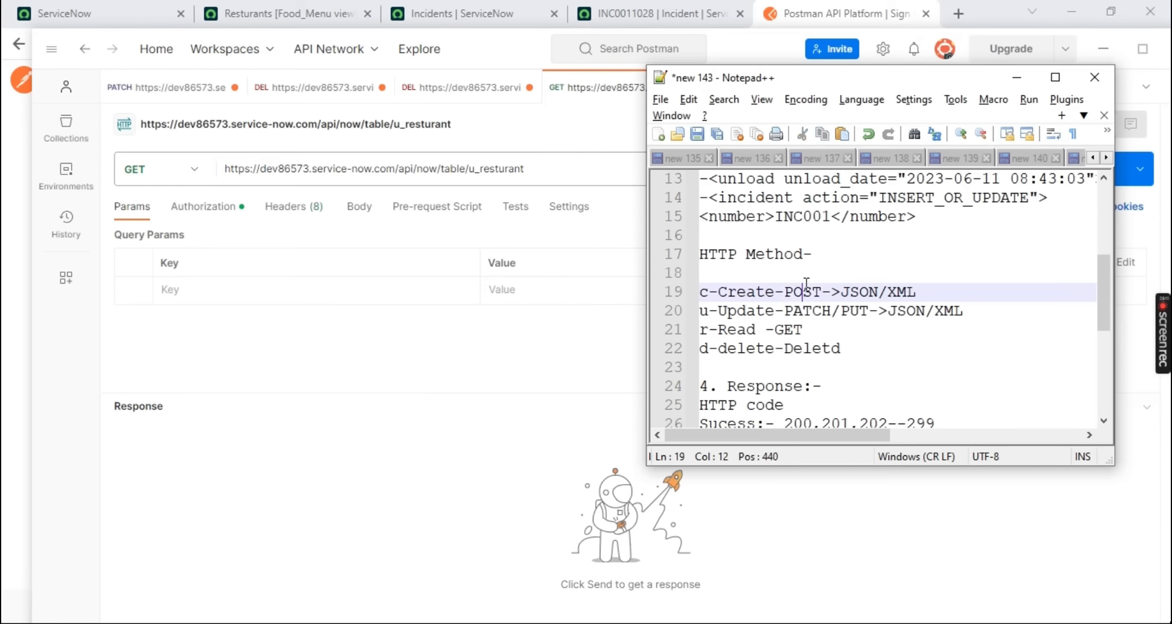
pyautogui.doubleClick(808, 311)
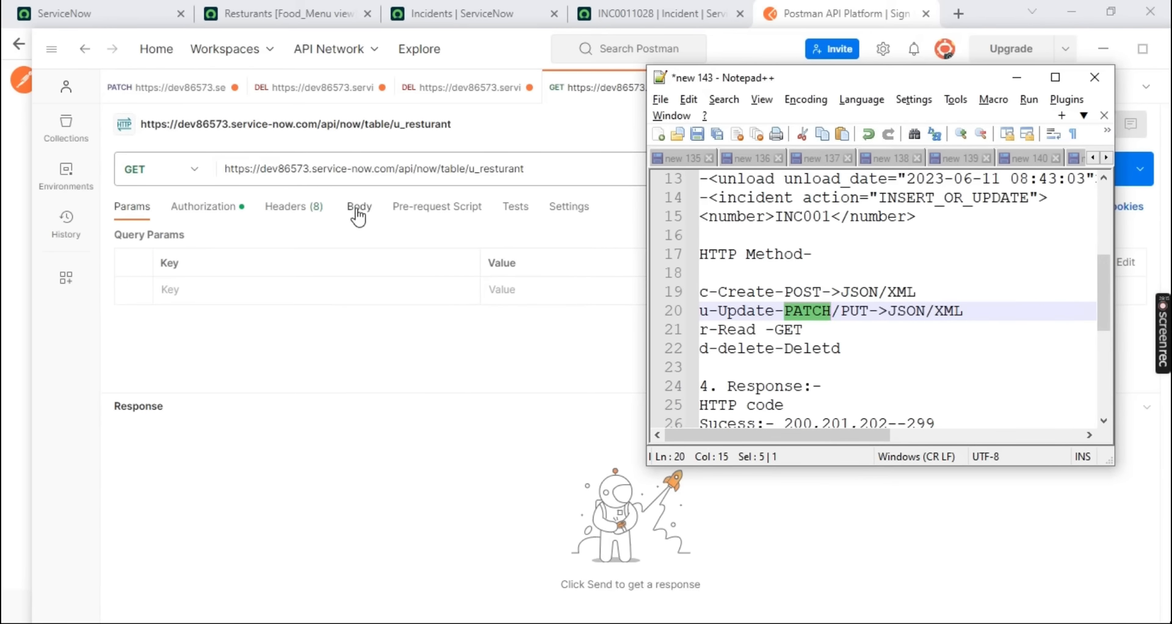
# Return to Postman, send the GET request for the u_resturant table and maximize the window
pyautogui.click(569, 125)
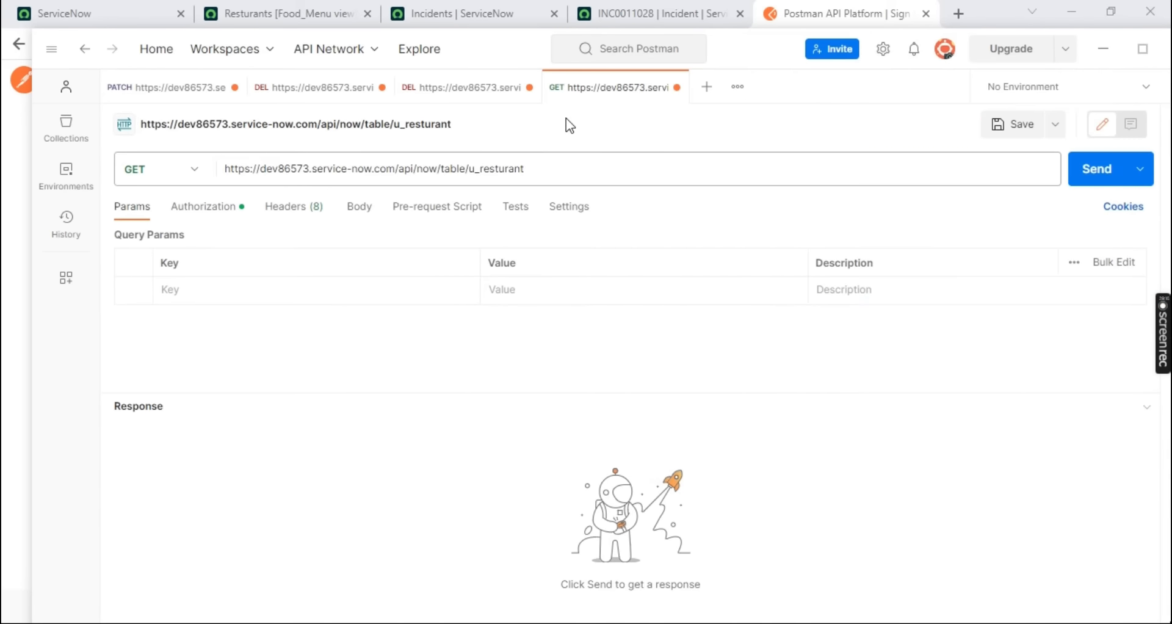
pyautogui.click(1111, 177)
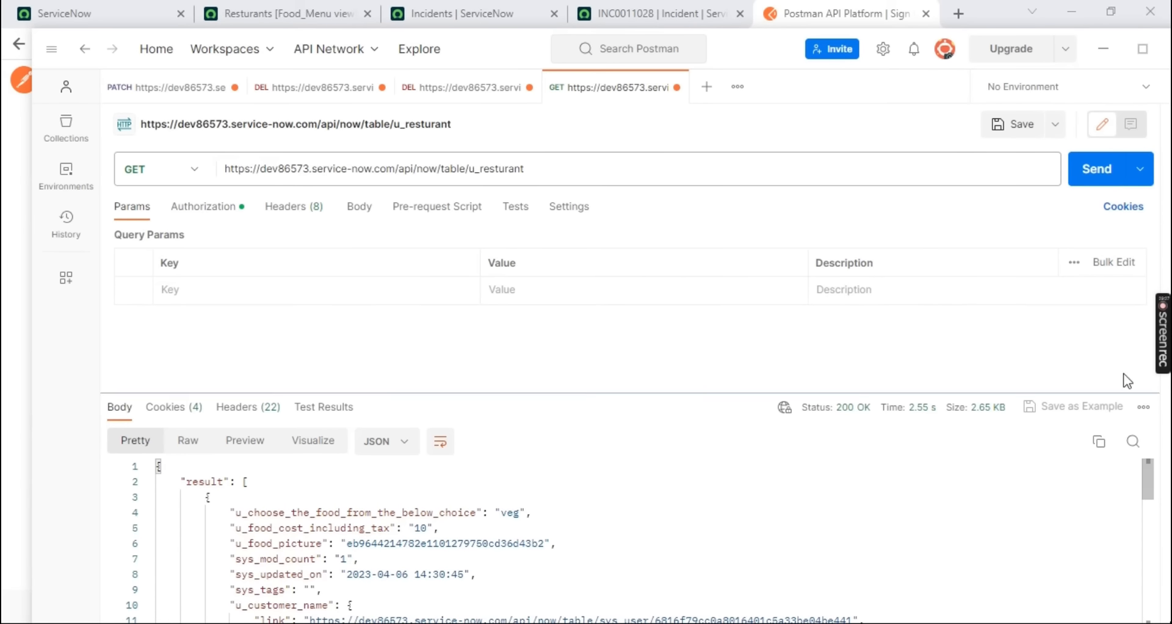
pyautogui.click(1143, 49)
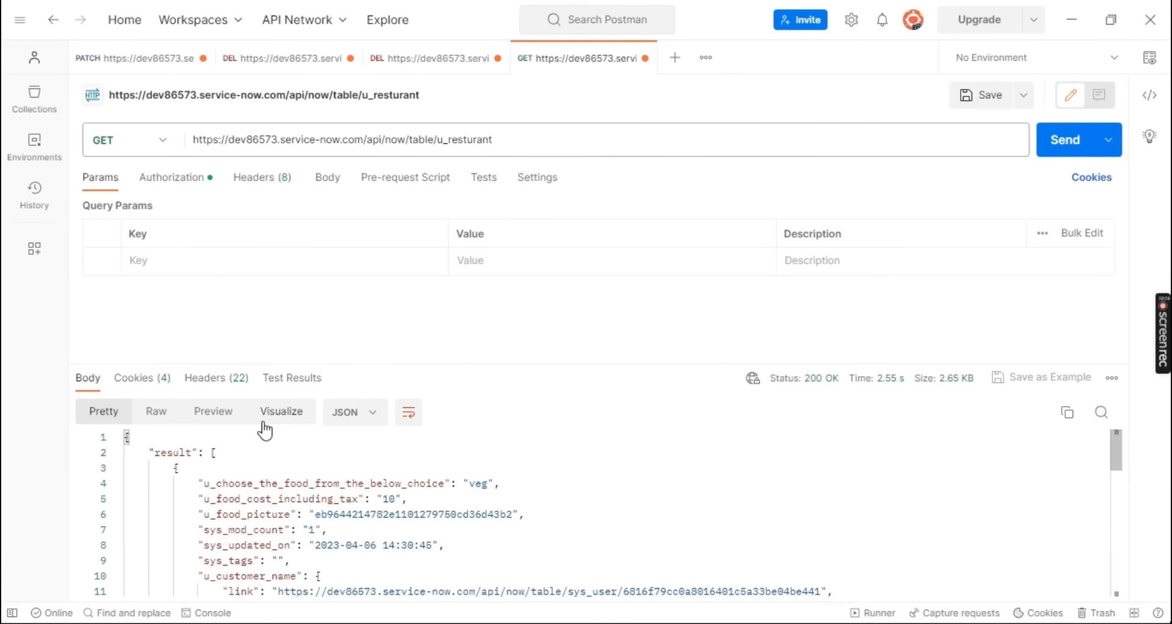
# Examine the JSON response body from the food choice fields down to the customer address of the last record
pyautogui.scroll(-2, 305, 476)
pyautogui.scroll(2, 275, 488)
pyautogui.moveTo(193, 477); pyautogui.dragTo(360, 484)
pyautogui.doubleClick(478, 483)
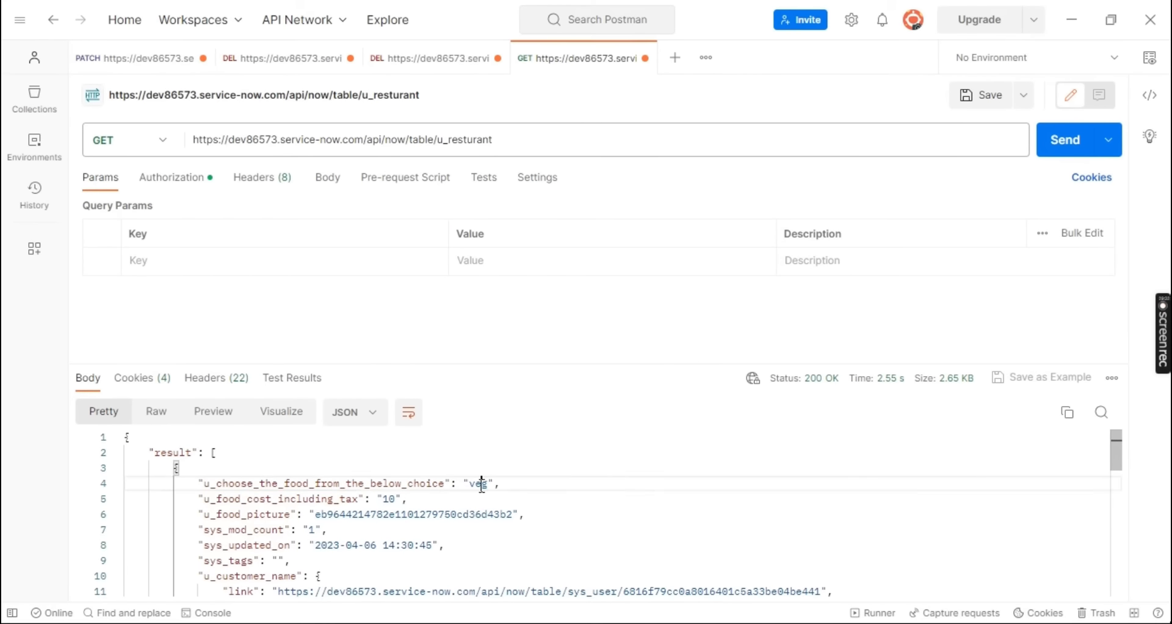
pyautogui.doubleClick(306, 502)
pyautogui.doubleClick(392, 498)
pyautogui.scroll(-3, 360, 482)
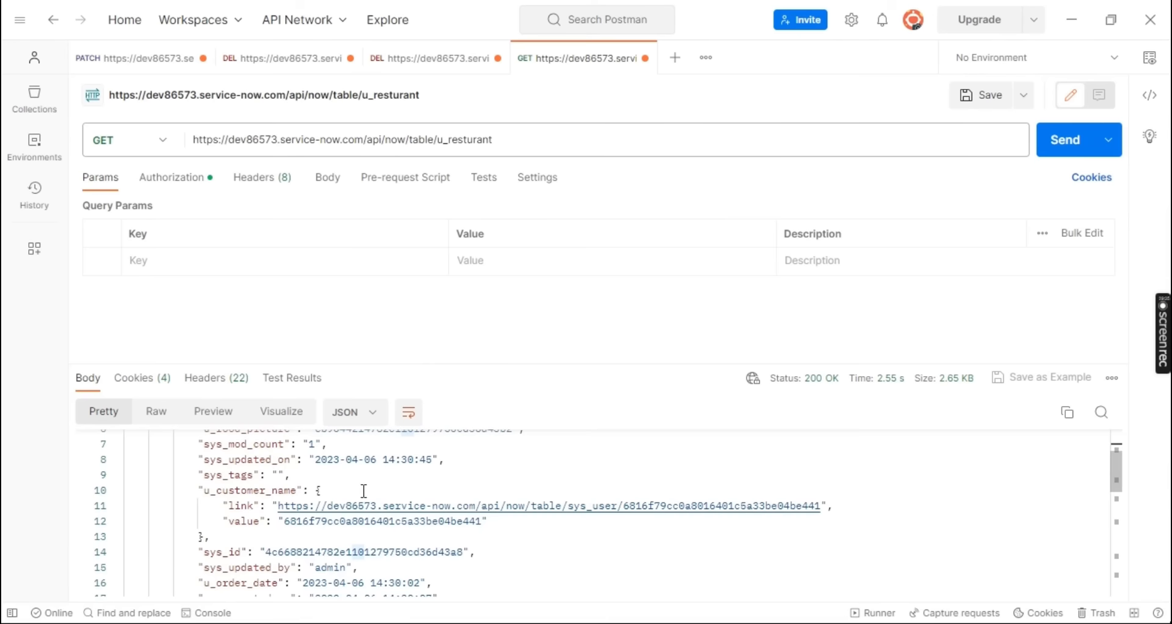
pyautogui.scroll(-9, 363, 491)
pyautogui.doubleClick(381, 526)
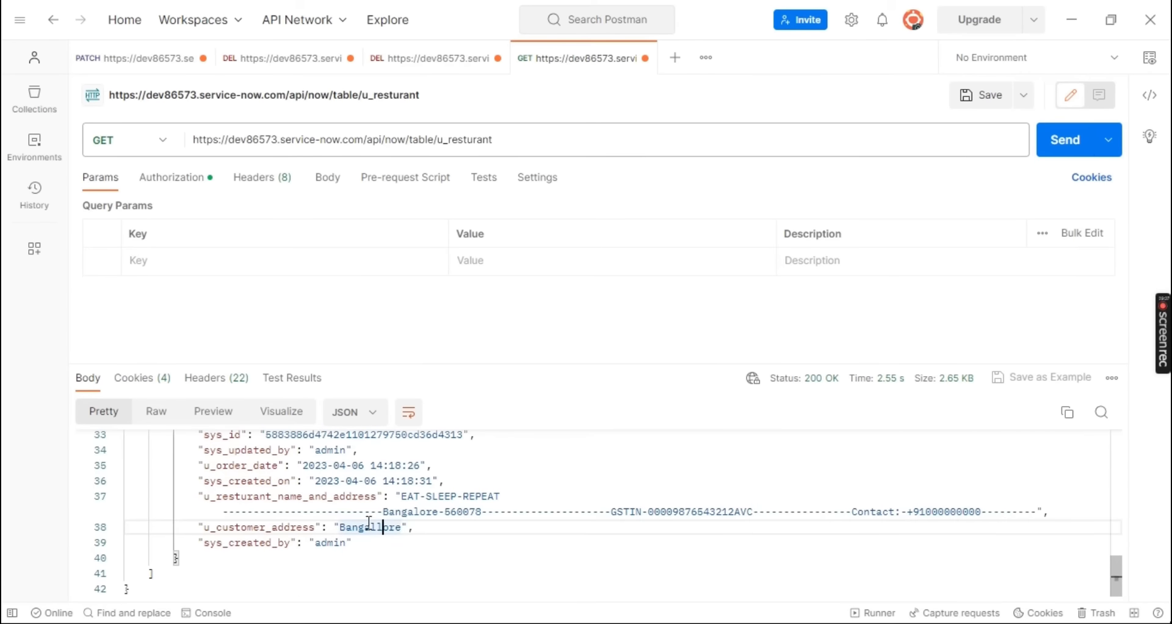
# Copy the whole JSON response into a new file in a maximized Notepad++ window
pyautogui.hotkey('ctrl', 'a')
pyautogui.click(586, 623)
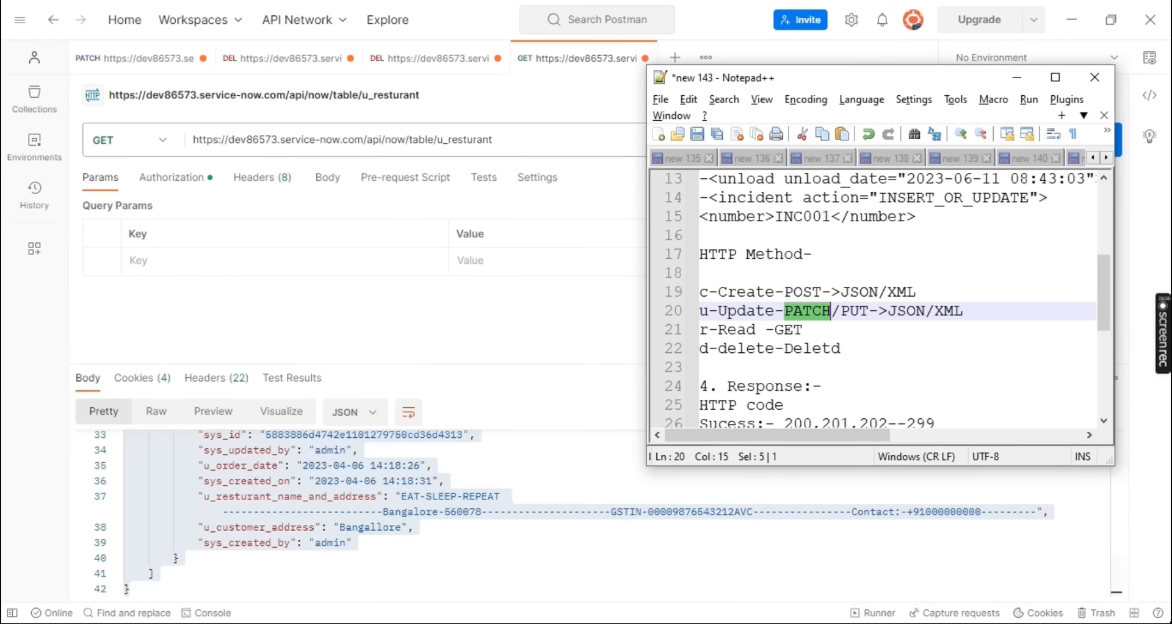
pyautogui.click(1057, 78)
pyautogui.hotkey('ctrl', 'n')
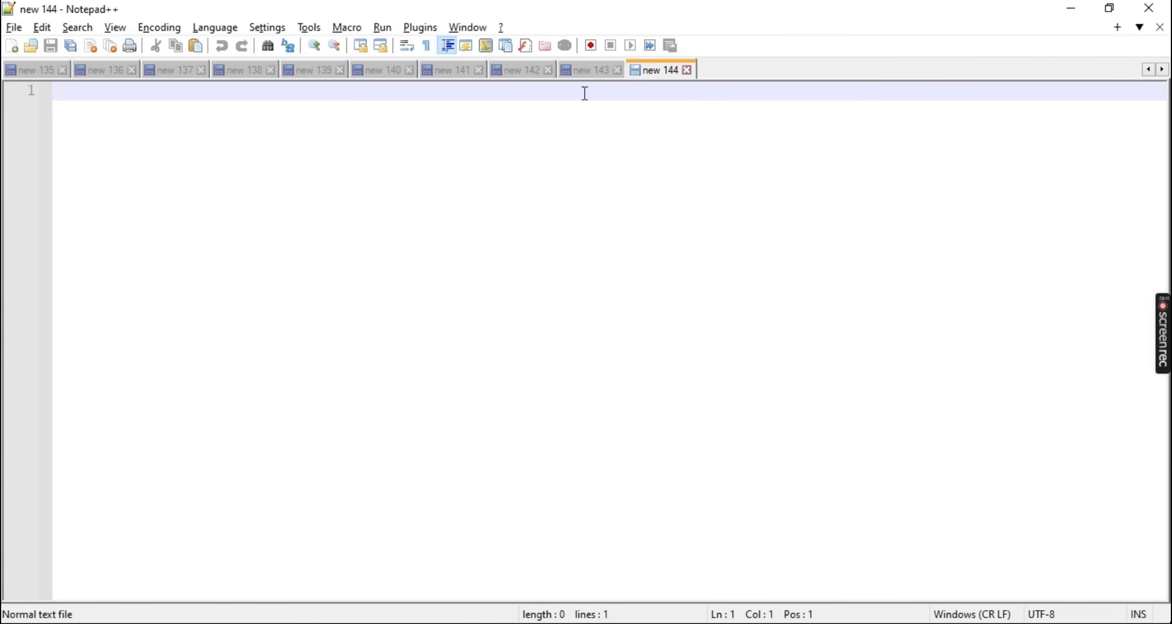
pyautogui.hotkey('ctrl', 'v')
# Examine the pasted JSON, highlighting the first and second record blocks in the result array
pyautogui.scroll(5, 424, 320)
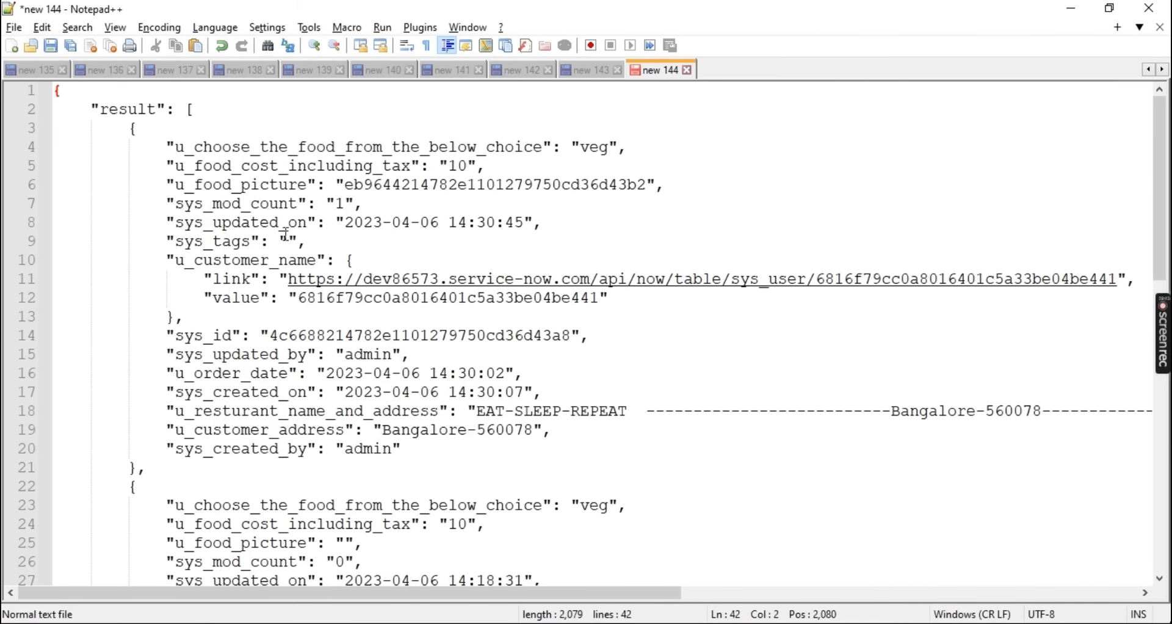
pyautogui.scroll(-2, 286, 235)
pyautogui.scroll(3, 286, 235)
pyautogui.moveTo(136, 128)
pyautogui.mouseDown()
pyautogui.moveTo(208, 460)
pyautogui.moveTo(195, 468)
pyautogui.moveTo(119, 131)
pyautogui.mouseUp()
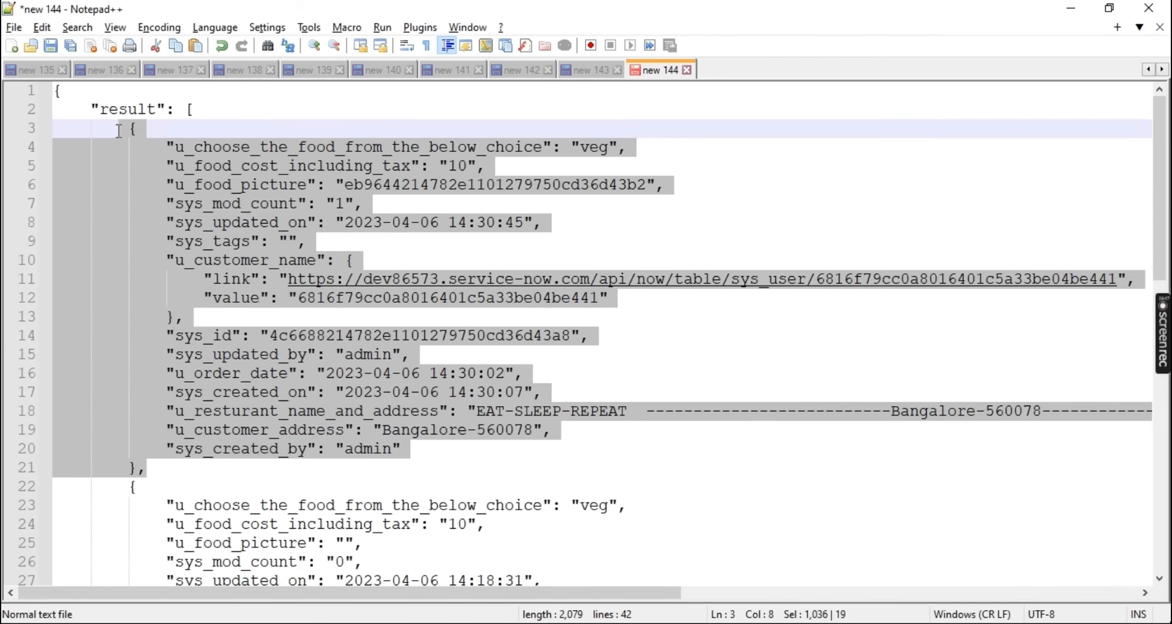
pyautogui.scroll(-4, 133, 228)
pyautogui.moveTo(134, 267); pyautogui.dragTo(187, 379)
pyautogui.scroll(-4, 180, 435)
# Open the first Veg Platter order from the Resturants list in a new tab and check its food cost and restaurant address
pyautogui.hotkey('alt', 'Tab')
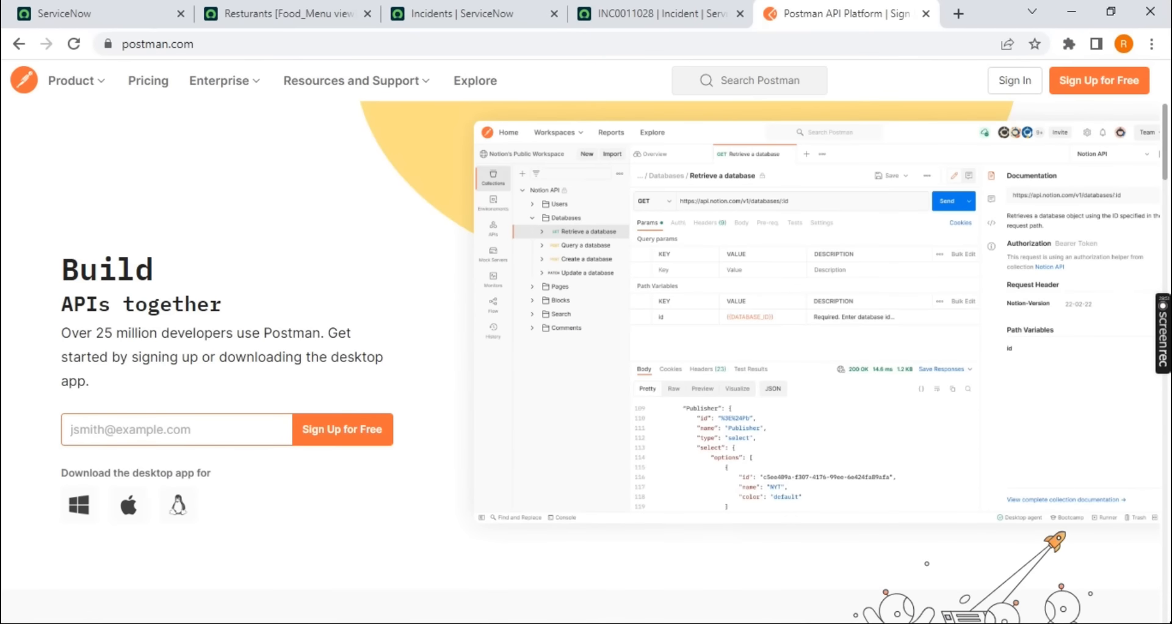
pyautogui.click(268, 15)
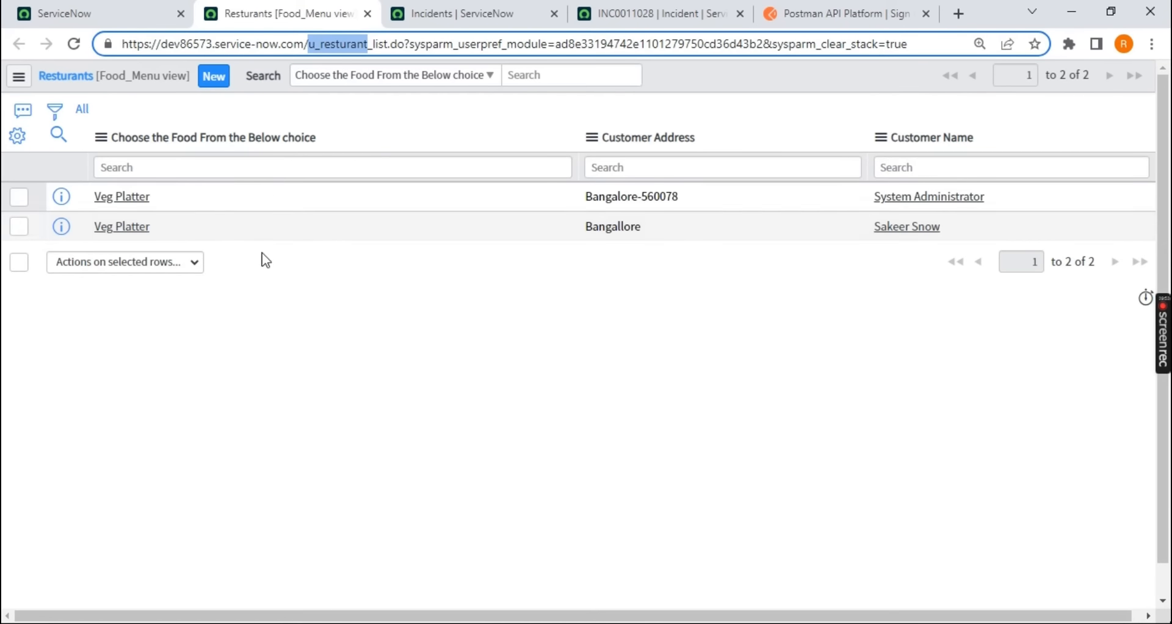
pyautogui.middleClick(122, 202)
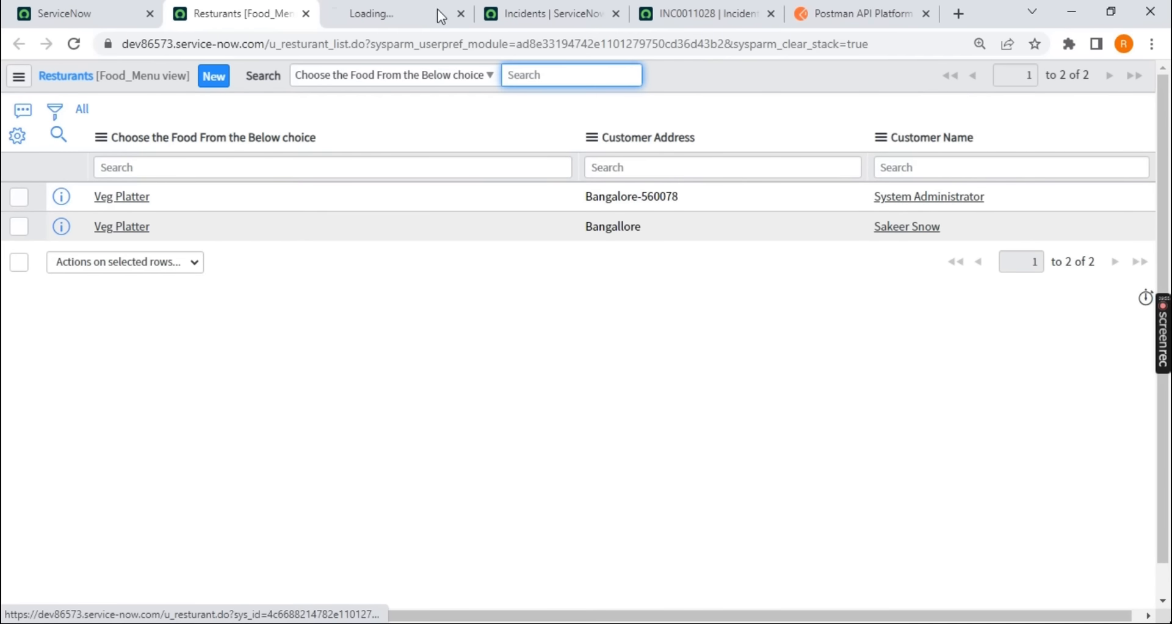
pyautogui.click(401, 12)
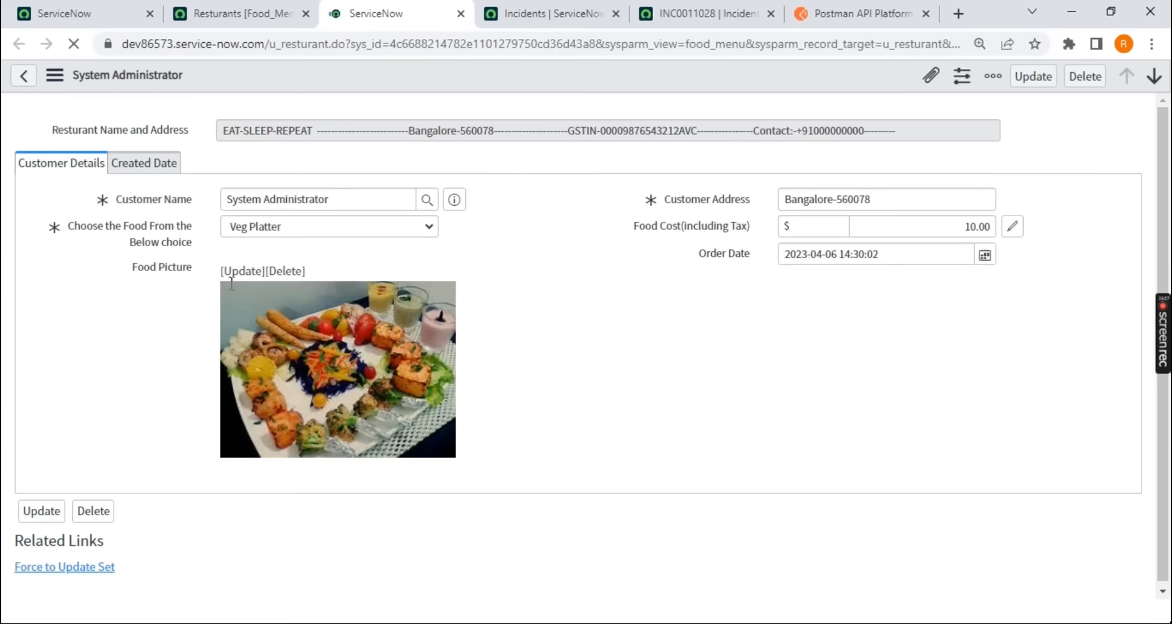
pyautogui.moveTo(985, 226); pyautogui.dragTo(957, 229)
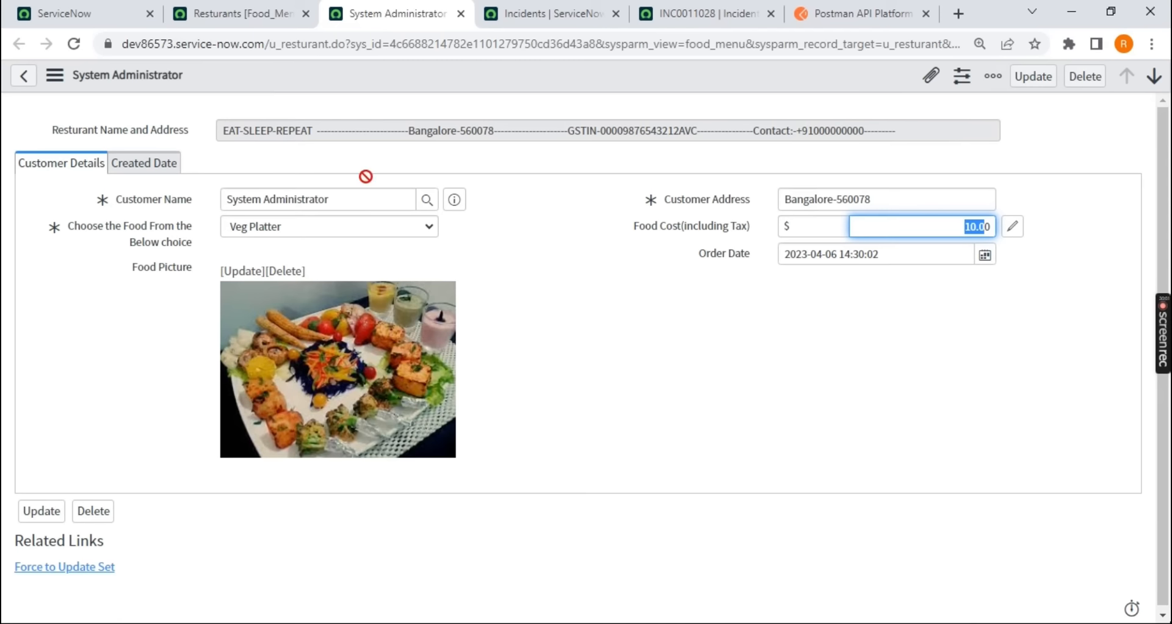
pyautogui.moveTo(918, 119); pyautogui.dragTo(233, 157)
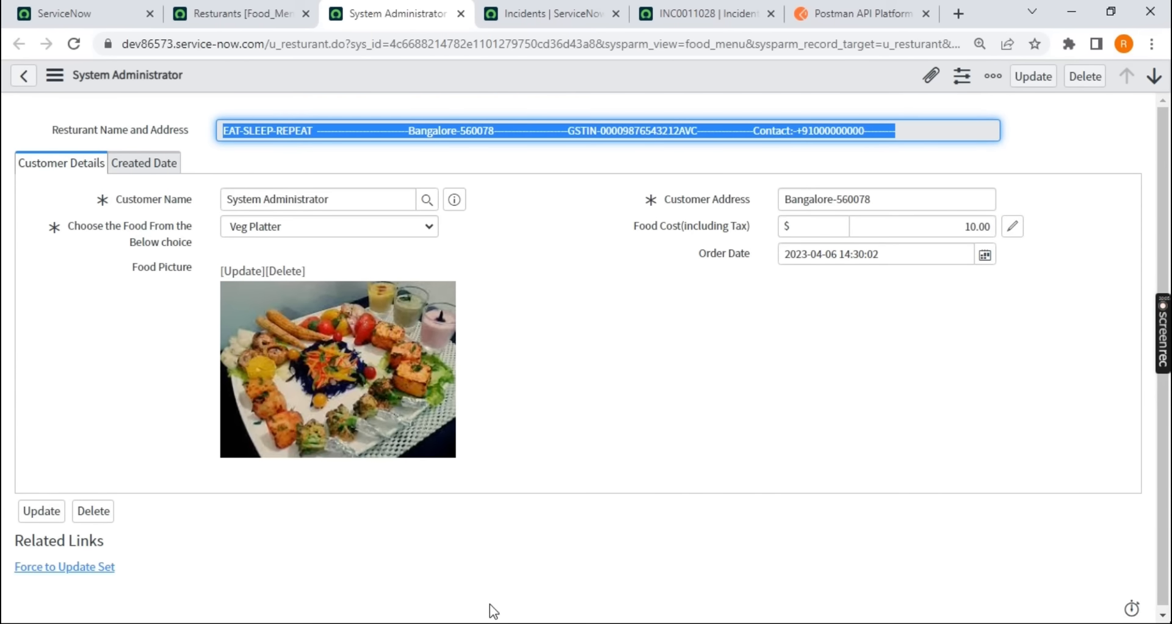
# Review the first record in the Notepad++ JSON, highlighting its food choice, cost, picture and restaurant address values, followed by the whole block
pyautogui.hotkey('alt', 'Tab')
pyautogui.scroll(7, 475, 340)
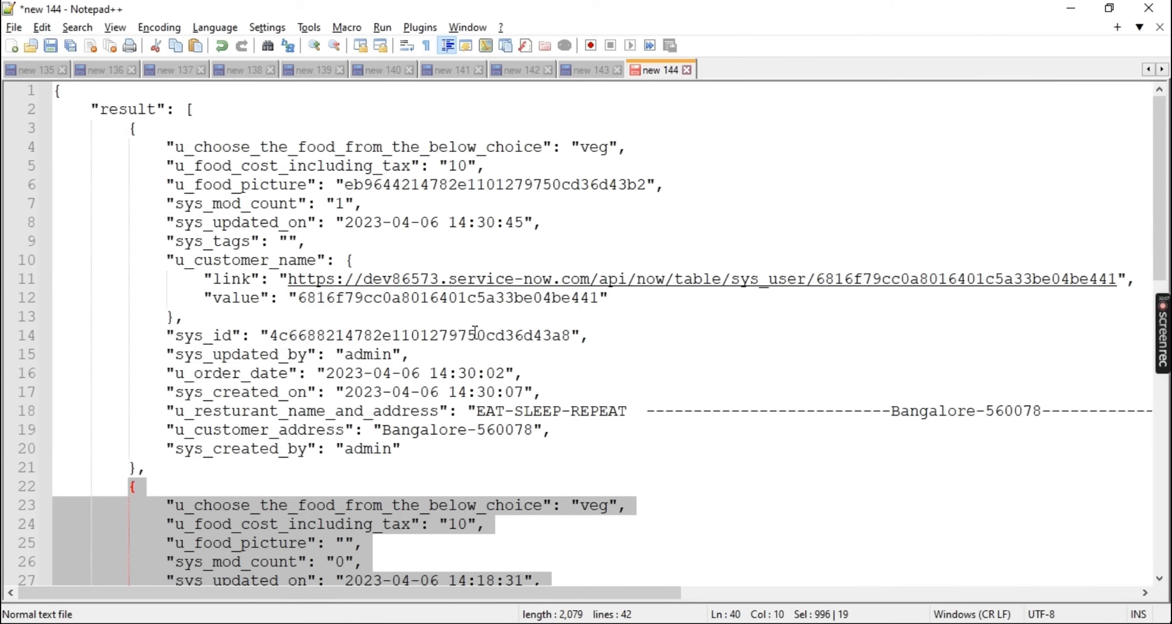
pyautogui.click(684, 183)
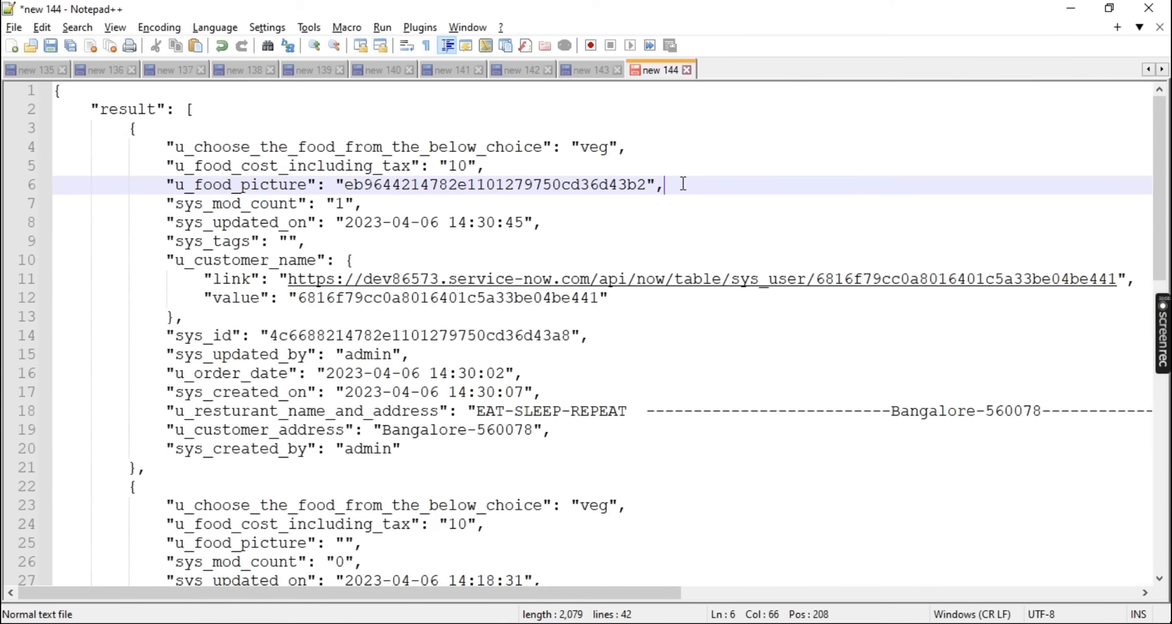
pyautogui.doubleClick(591, 152)
pyautogui.doubleClick(459, 166)
pyautogui.moveTo(186, 185); pyautogui.dragTo(652, 183)
pyautogui.moveTo(476, 411); pyautogui.dragTo(1033, 411)
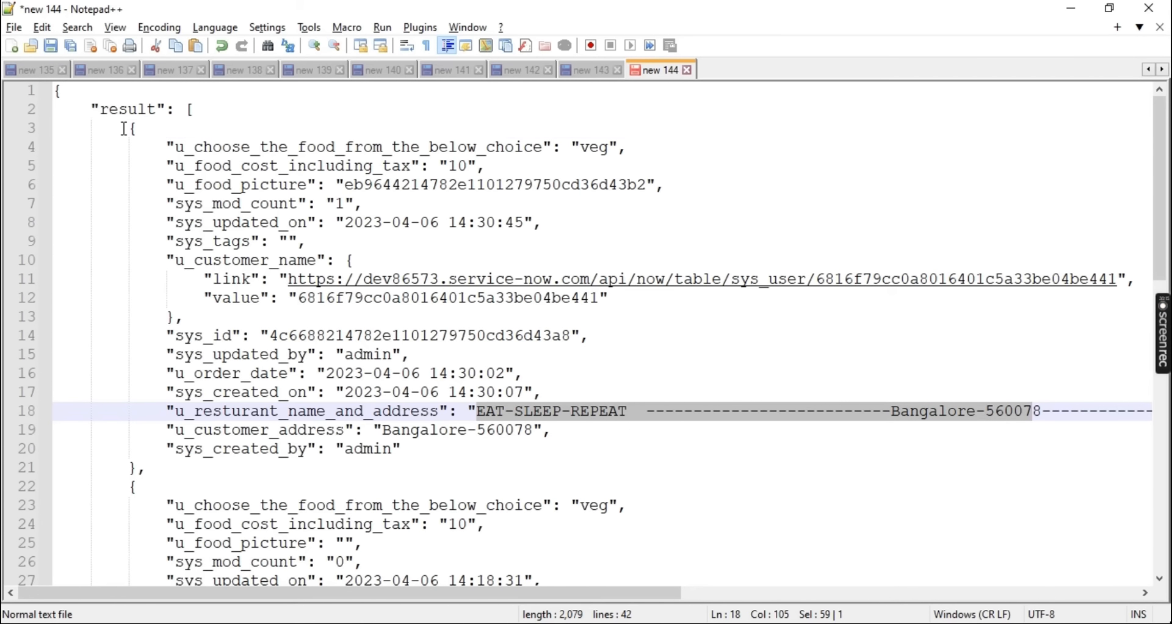
pyautogui.moveTo(124, 128); pyautogui.dragTo(157, 474)
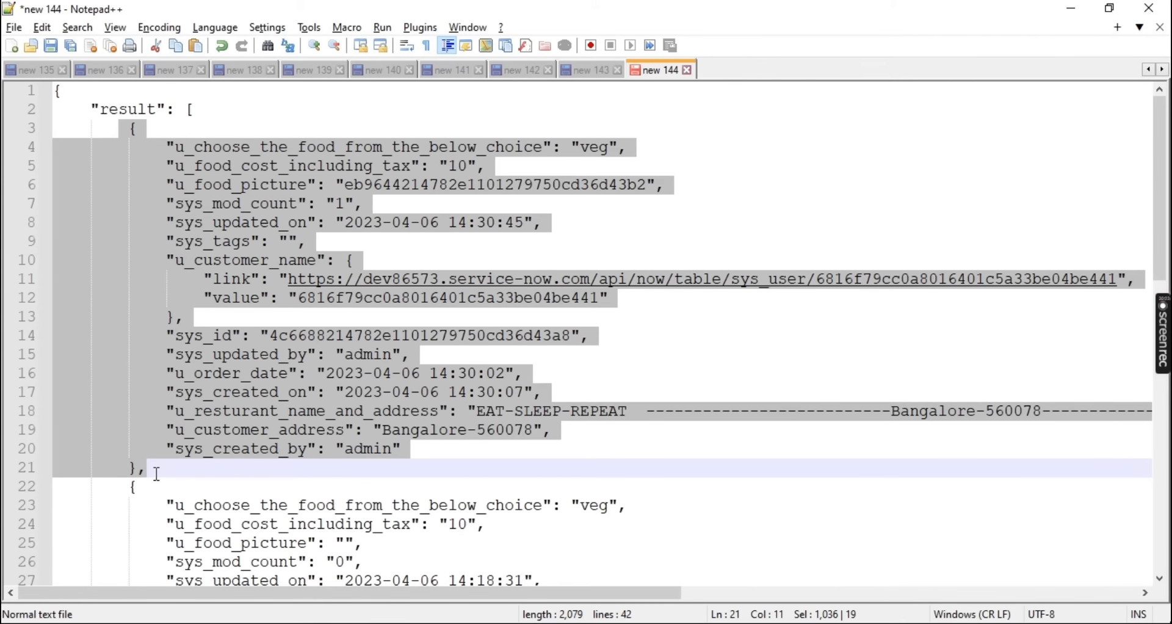
# Compare the u_choose_the_food_from_the_below_choice entry in the JSON with the backend name of the food choice field on the order form
pyautogui.click(272, 203)
pyautogui.doubleClick(292, 147)
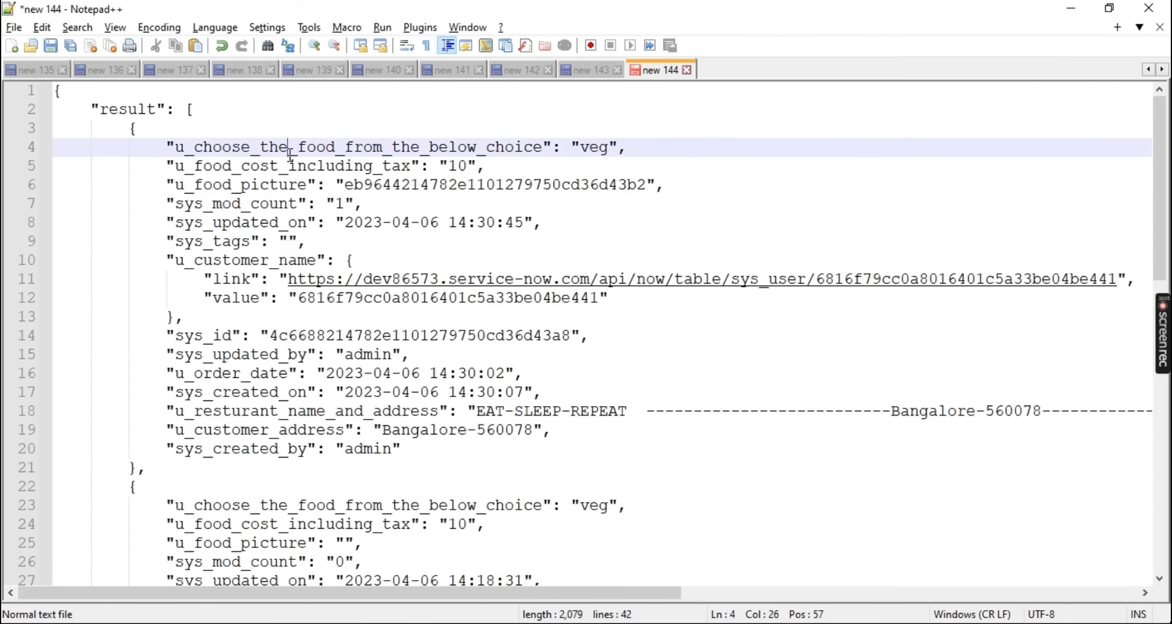
pyautogui.doubleClick(595, 148)
pyautogui.hotkey('alt', 'Tab')
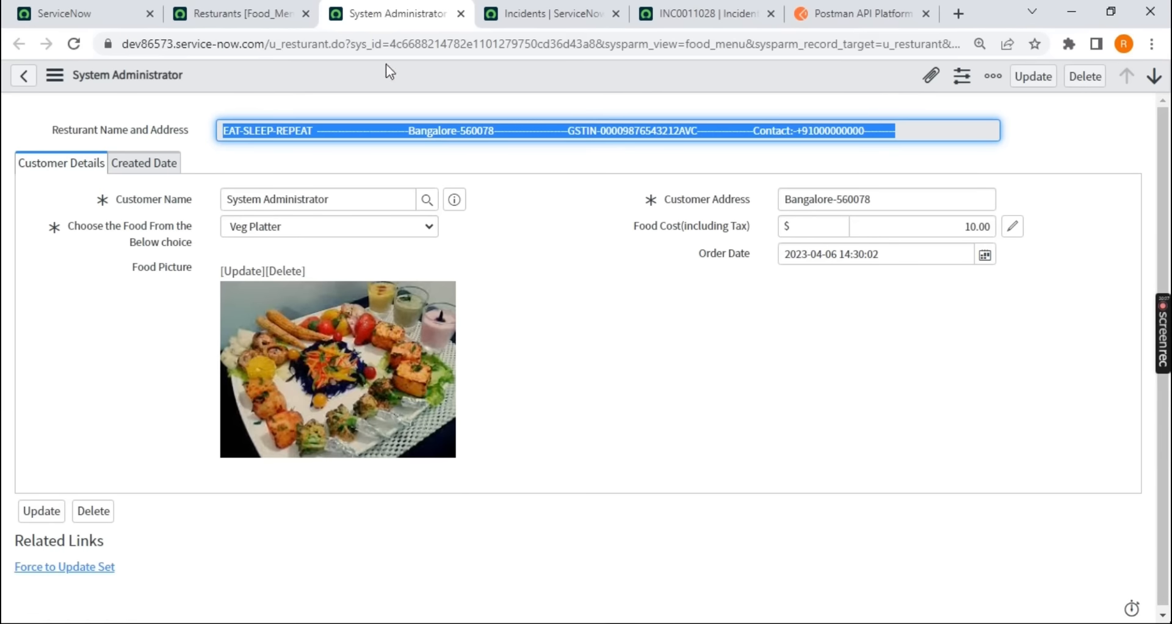
pyautogui.hotkey('alt', 'Tab')
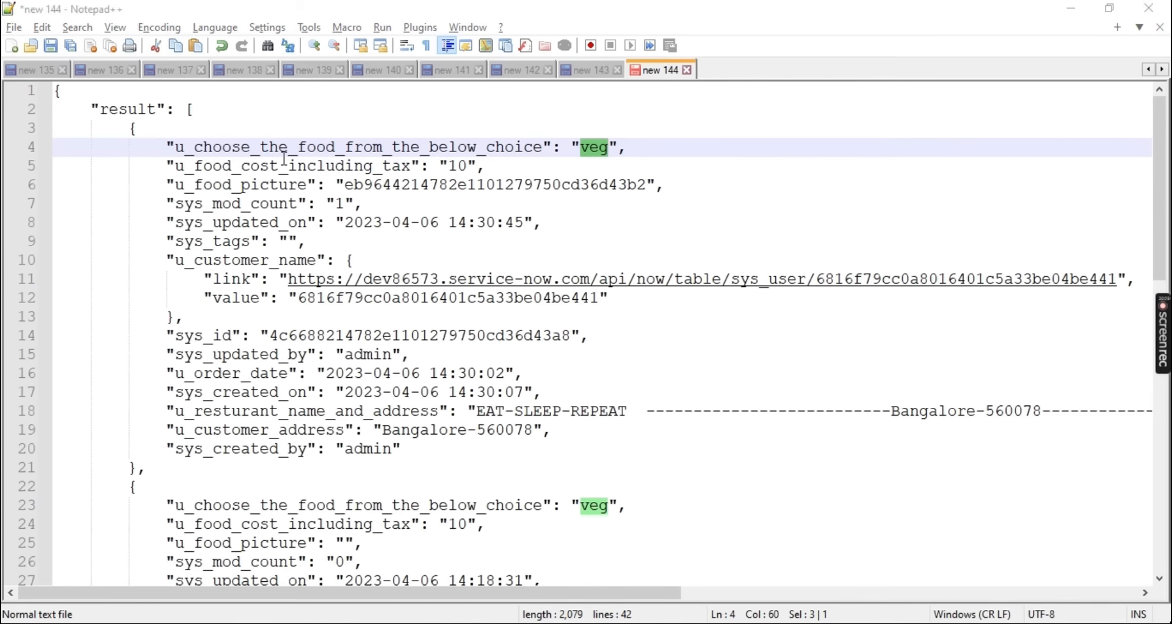
pyautogui.hotkey('alt', 'Tab')
pyautogui.click(148, 231)
pyautogui.rightClick(148, 225)
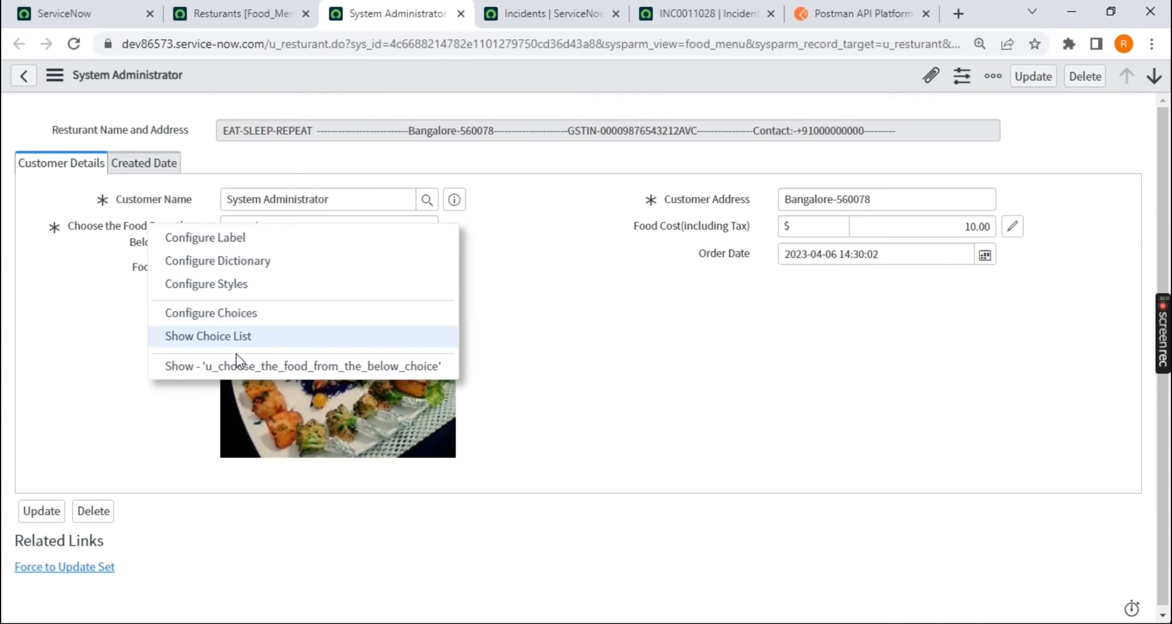
pyautogui.click(516, 369)
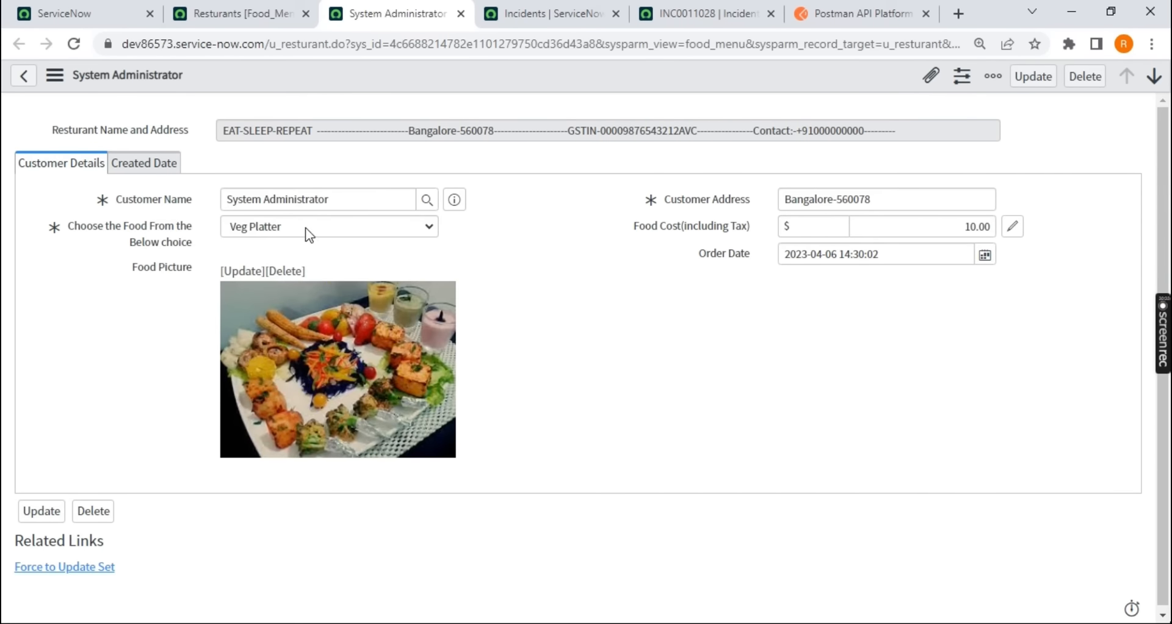
pyautogui.hotkey('alt', 'Tab')
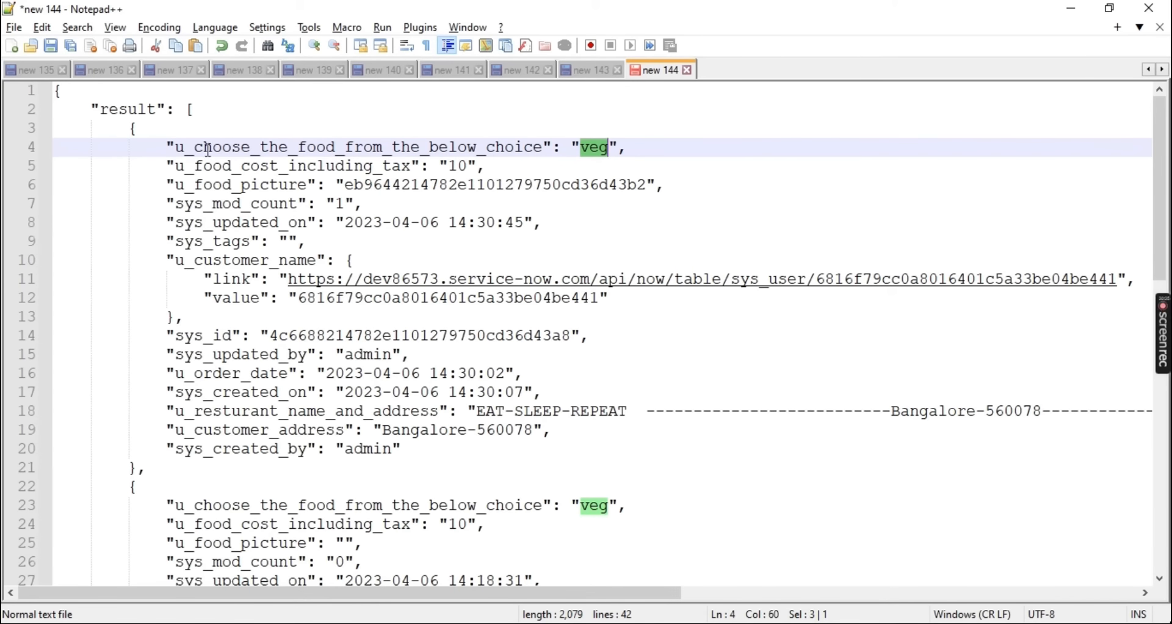
# Compare the u_food_cost_including_tax entry in the JSON with the backend name of the Food Cost field on the order form
pyautogui.doubleClick(272, 168)
pyautogui.hotkey('alt', 'Tab')
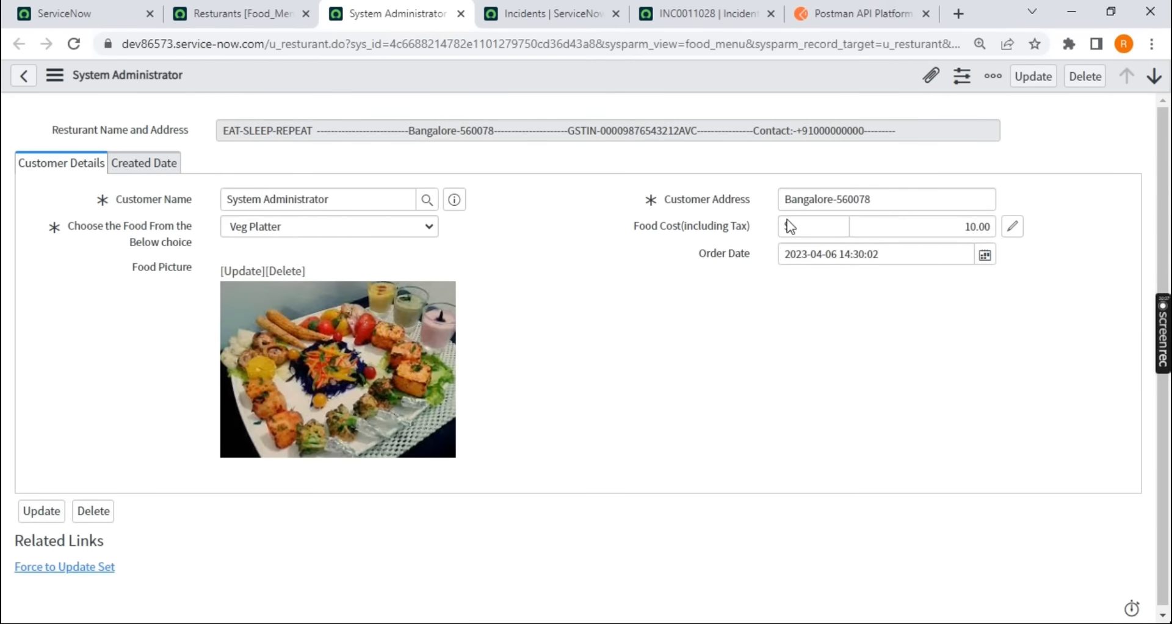
pyautogui.rightClick(680, 231)
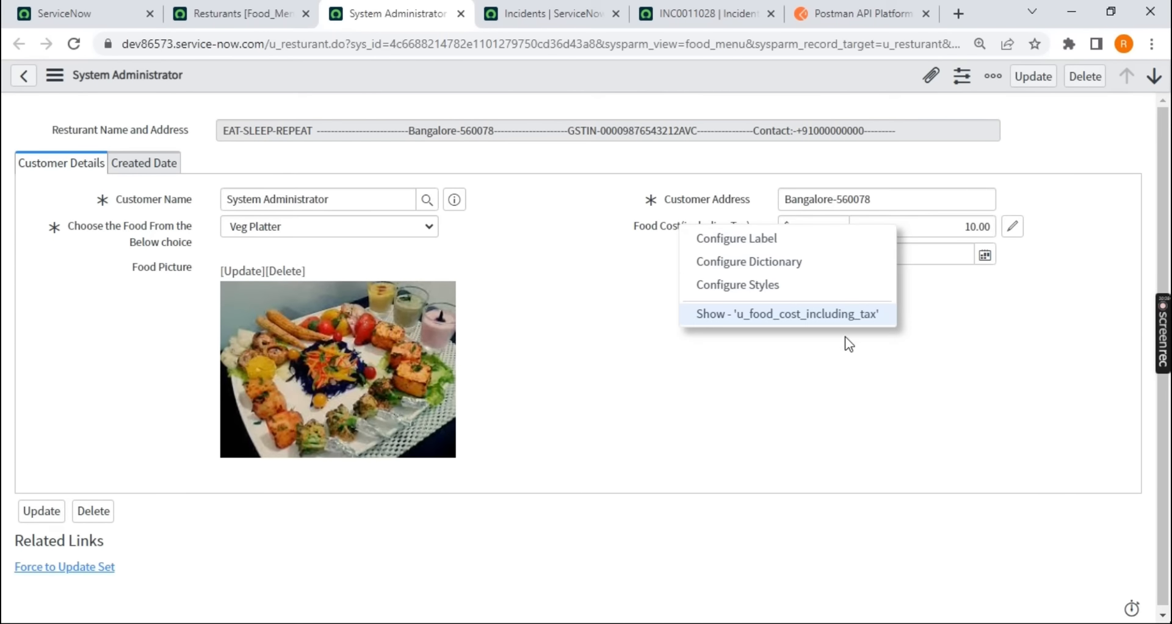
pyautogui.hotkey('alt', 'Tab')
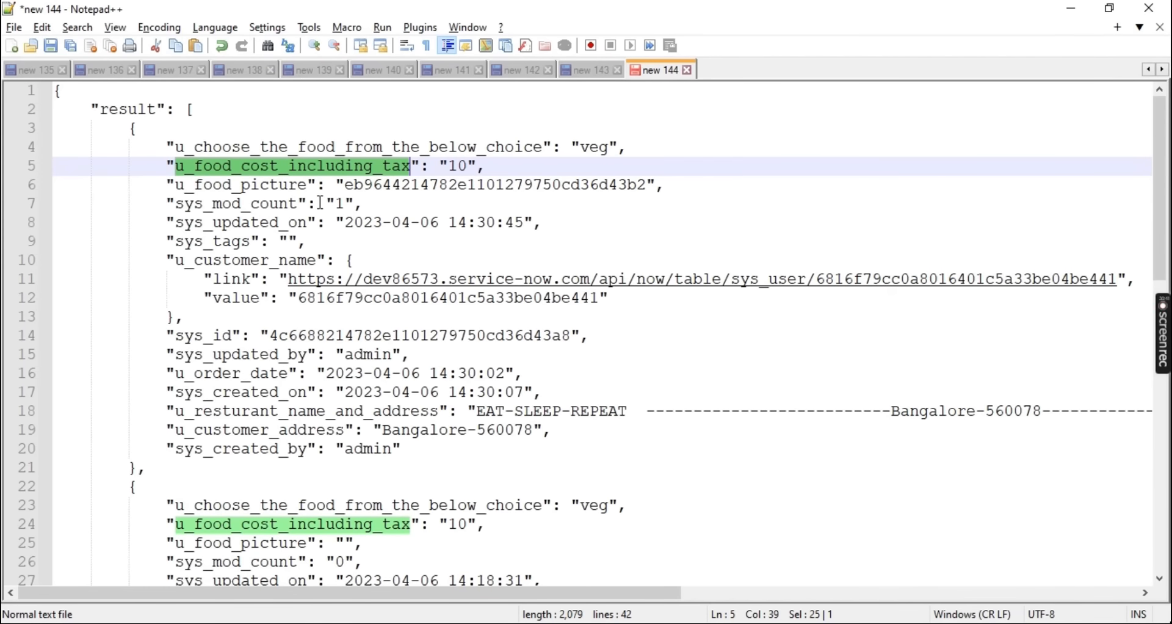
# Examine the field name and value pairs for food choice and food cost in the first JSON record, and minimize Notepad++
pyautogui.doubleClick(291, 147)
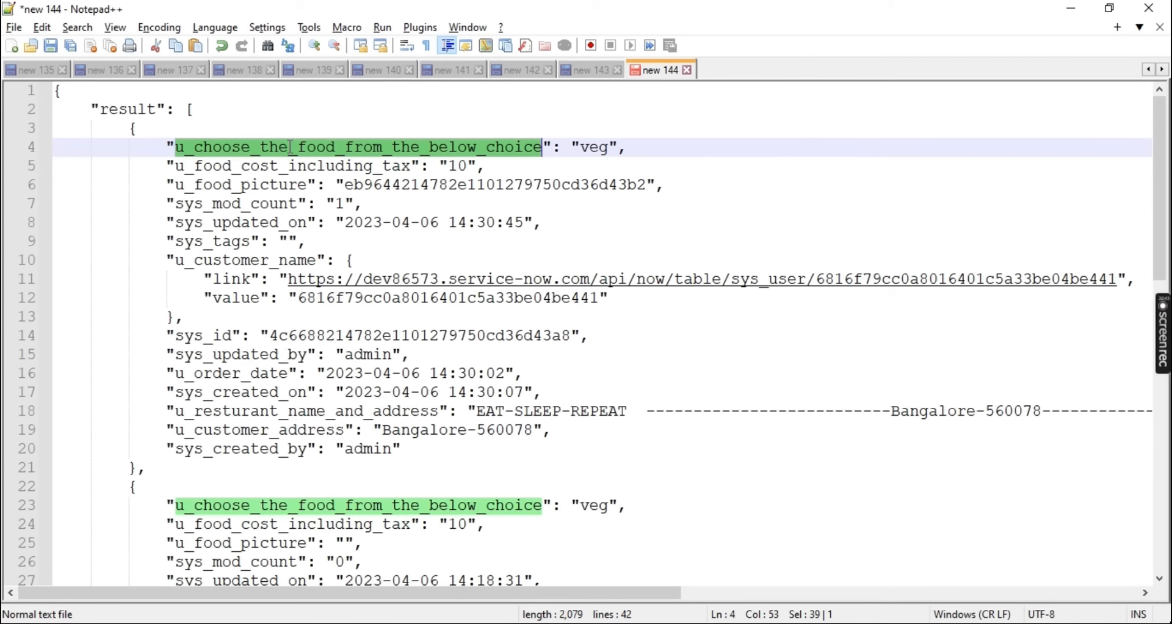
pyautogui.click(611, 147)
pyautogui.doubleClick(346, 166)
pyautogui.click(471, 164)
pyautogui.doubleClick(401, 147)
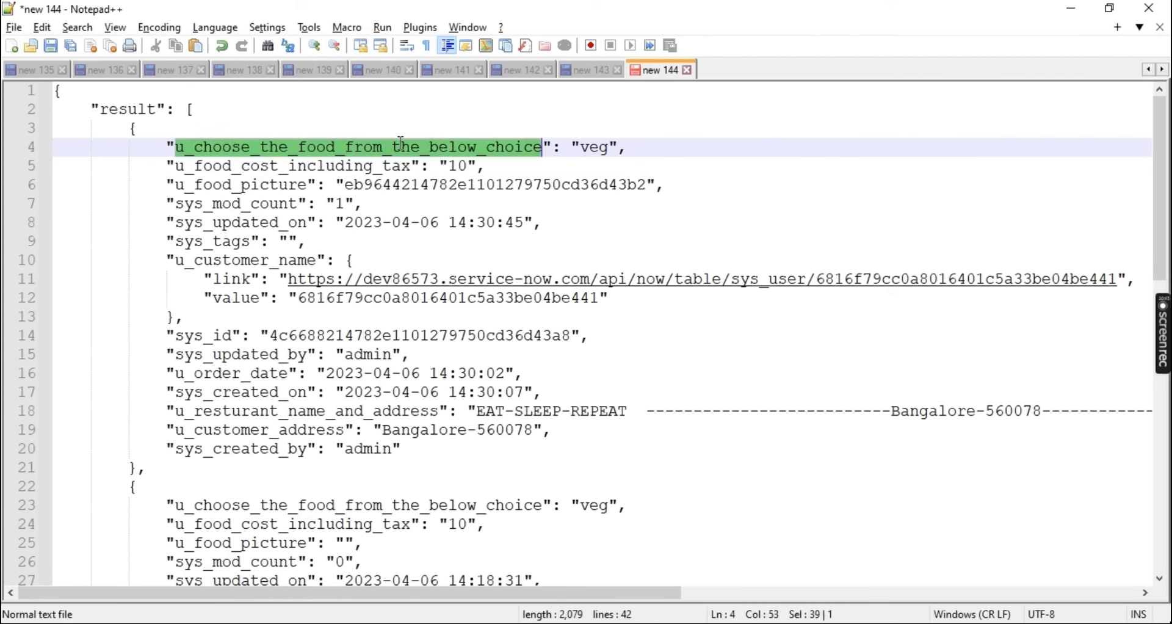
pyautogui.doubleClick(601, 149)
pyautogui.doubleClick(339, 166)
pyautogui.click(536, 168)
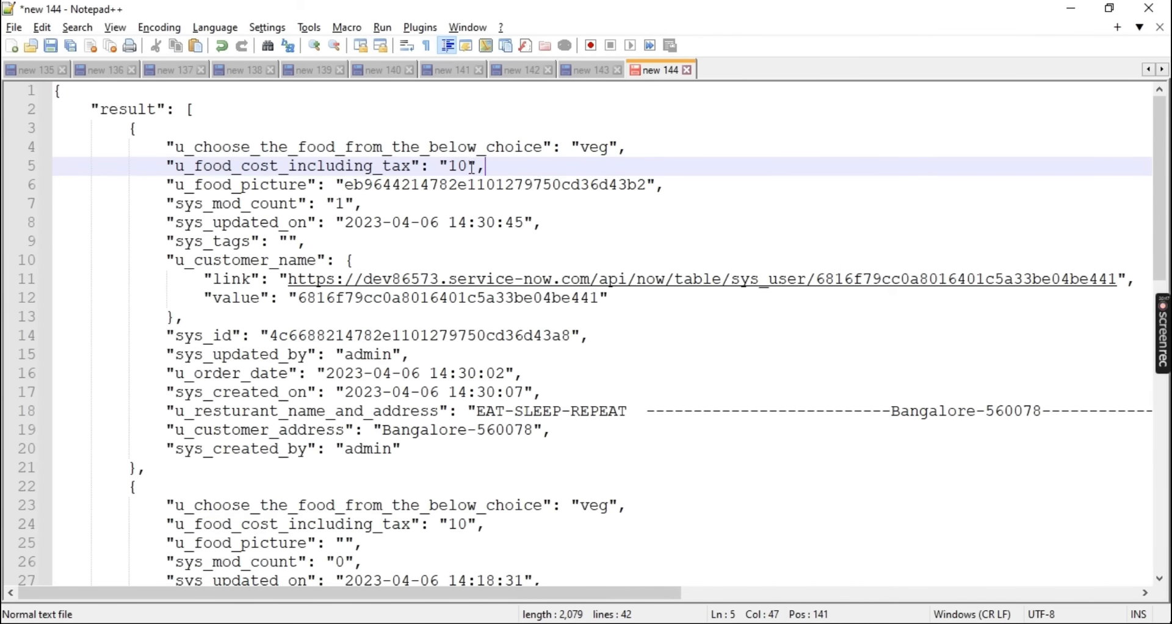
pyautogui.click(1072, 9)
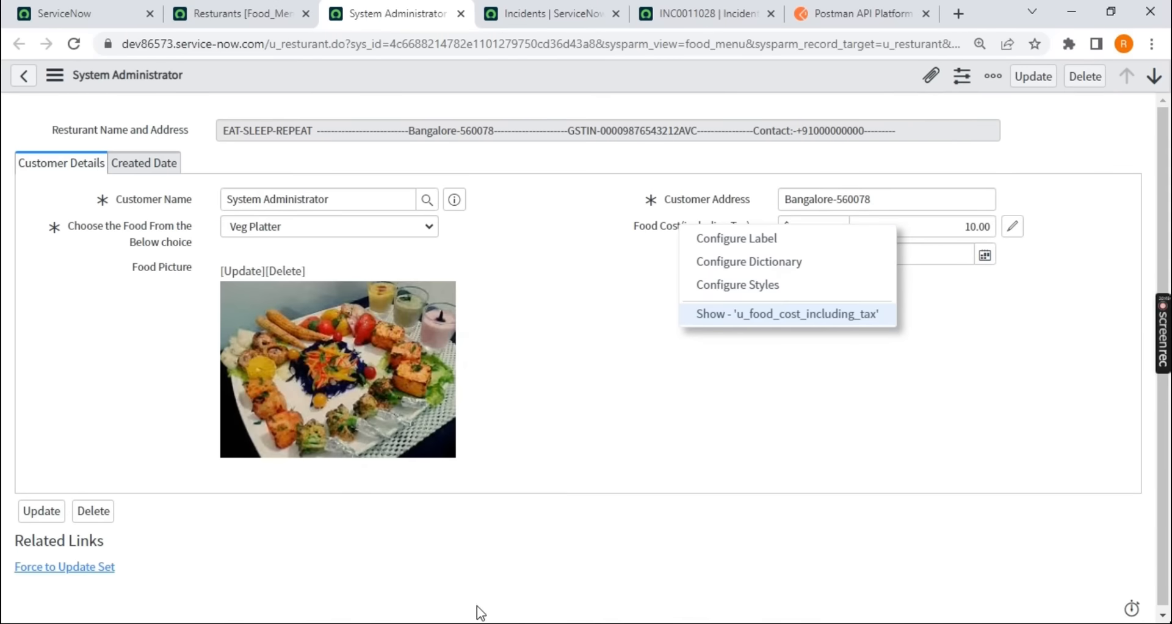
# Check the u_resturant endpoint in Postman against the Request Body and JSON prerequisites in the new 143 notes, returning to Postman
pyautogui.click(483, 623)
pyautogui.scroll(1, 402, 503)
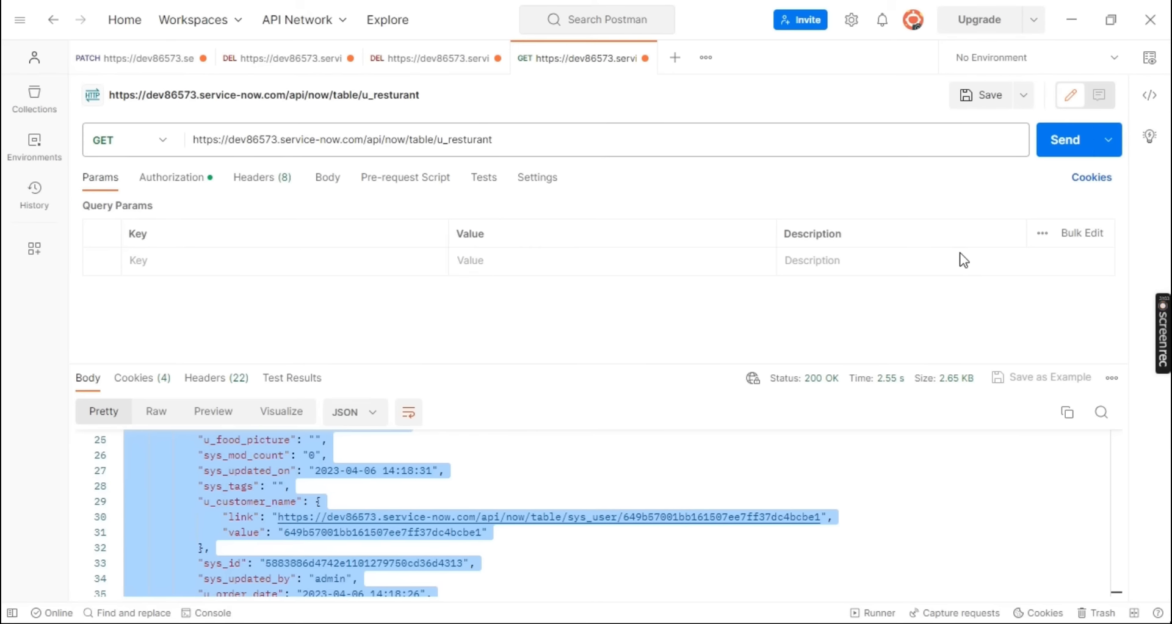
pyautogui.click(519, 141)
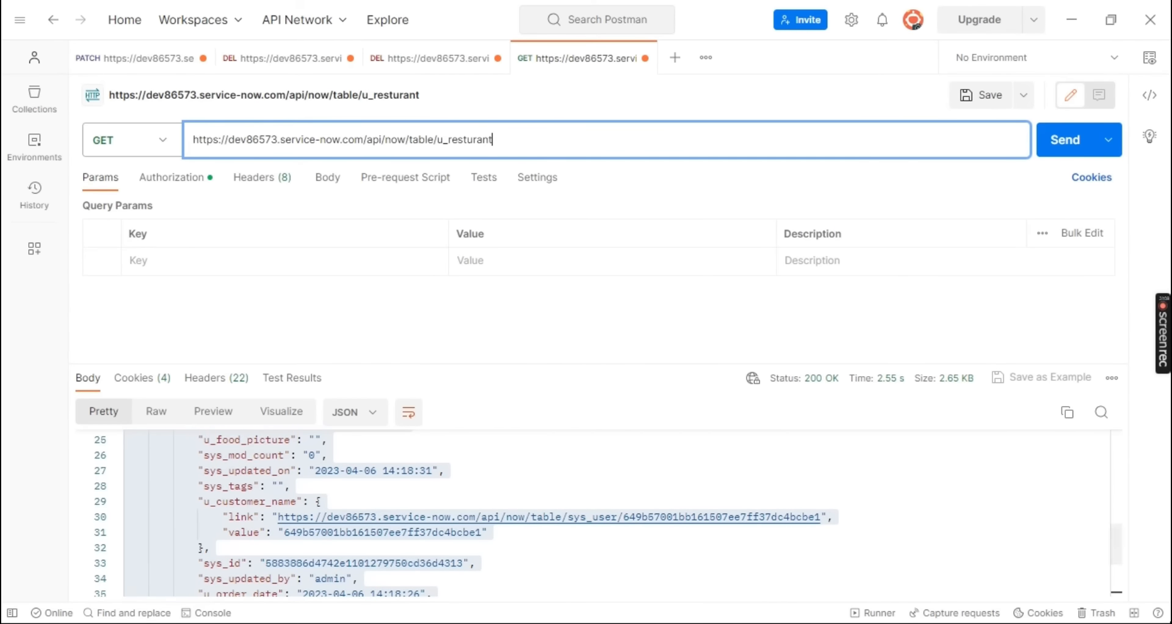
pyautogui.hotkey('alt', 'Tab')
pyautogui.click(585, 71)
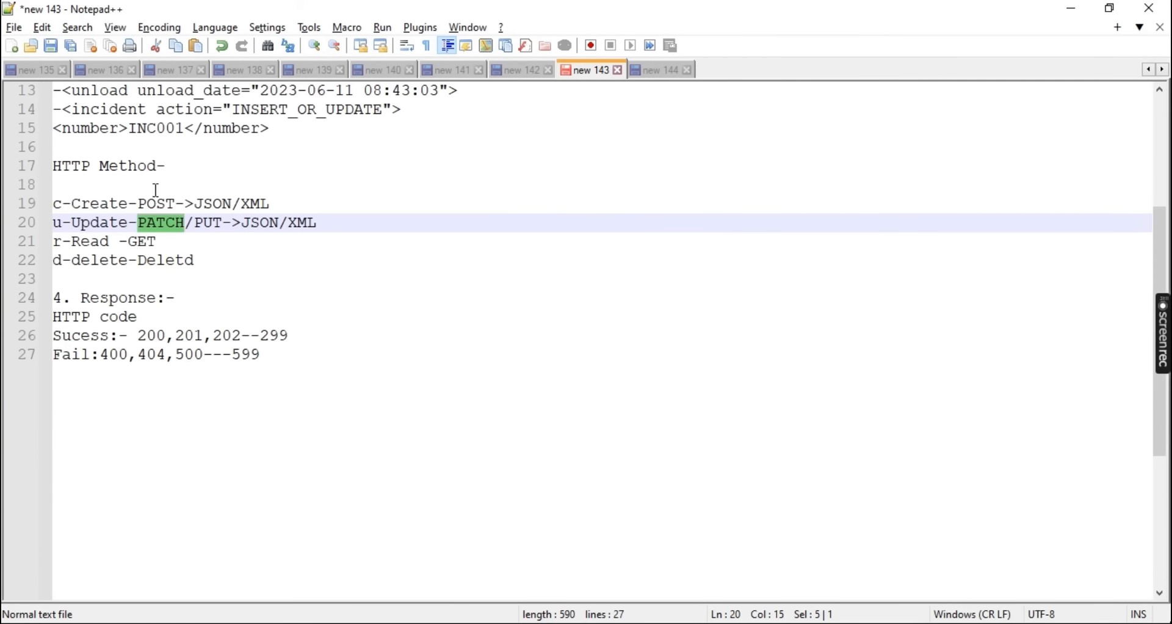
pyautogui.scroll(4, 156, 190)
pyautogui.moveTo(80, 166); pyautogui.dragTo(224, 230)
pyautogui.hotkey('alt', 'Tab')
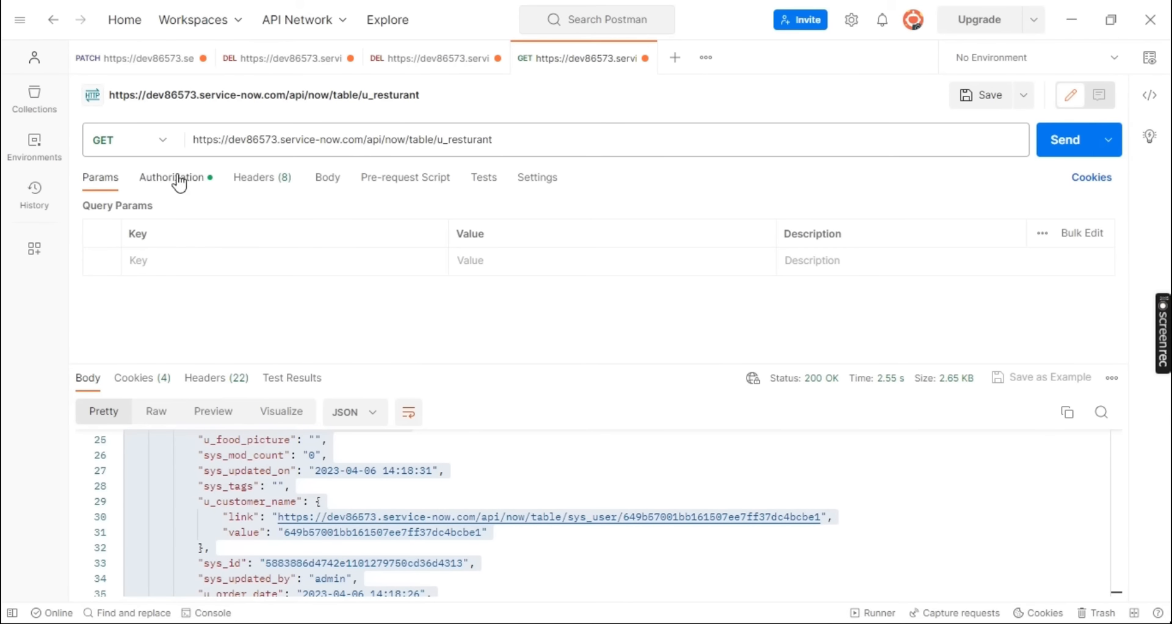
# Change the u_resturant request method to POST and set its body to raw JSON
pyautogui.click(169, 152)
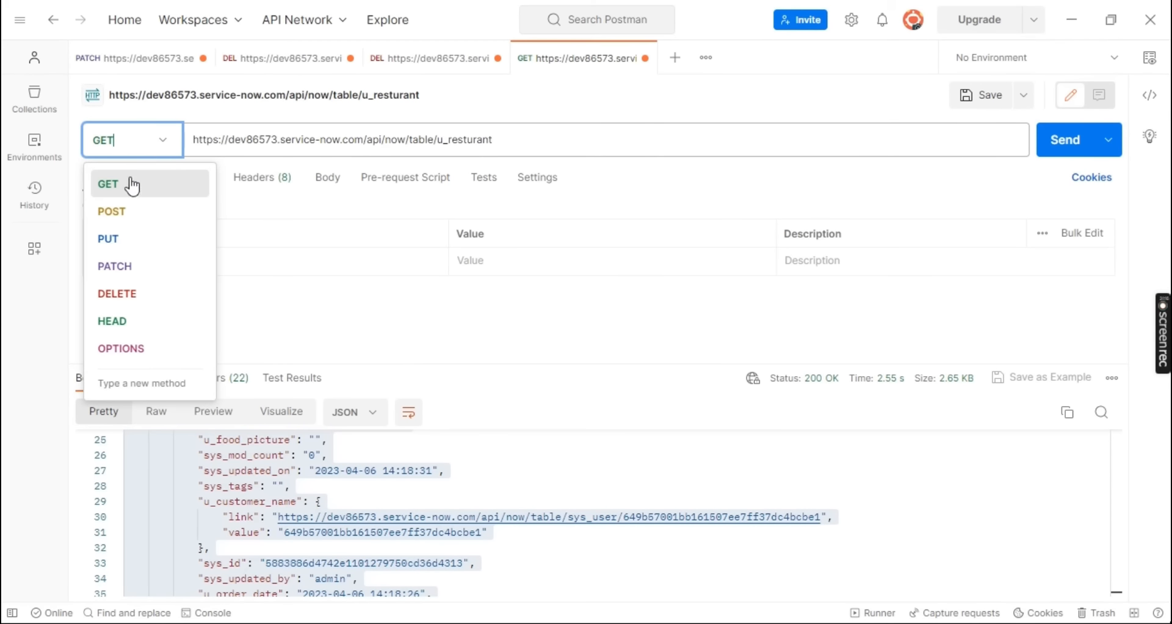
pyautogui.click(113, 212)
pyautogui.click(328, 180)
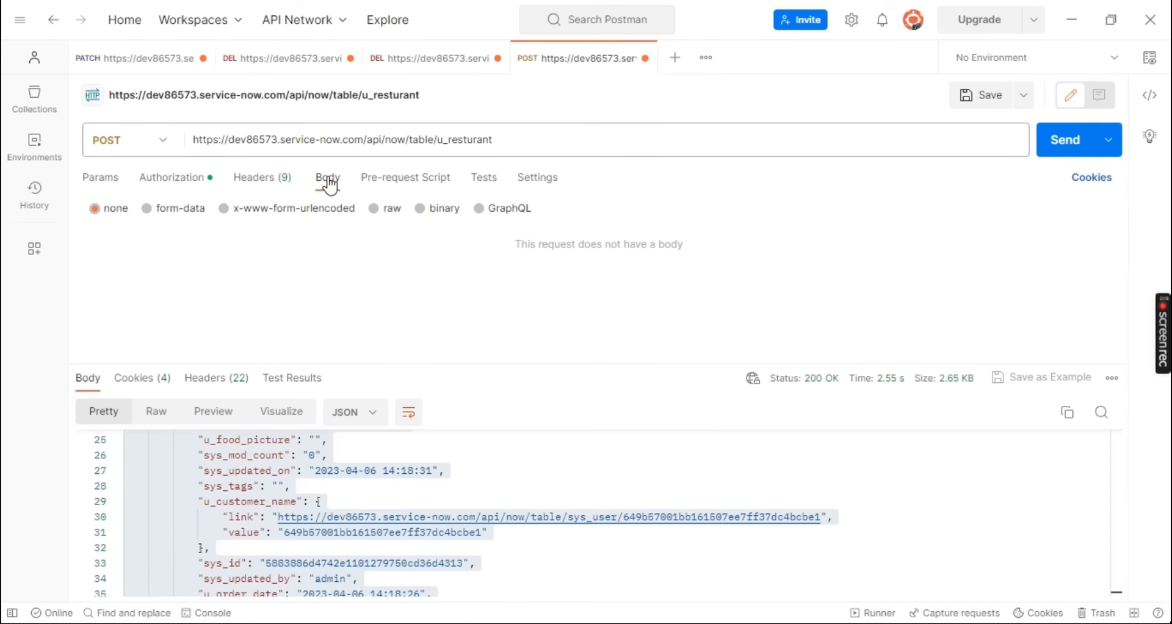
pyautogui.click(374, 209)
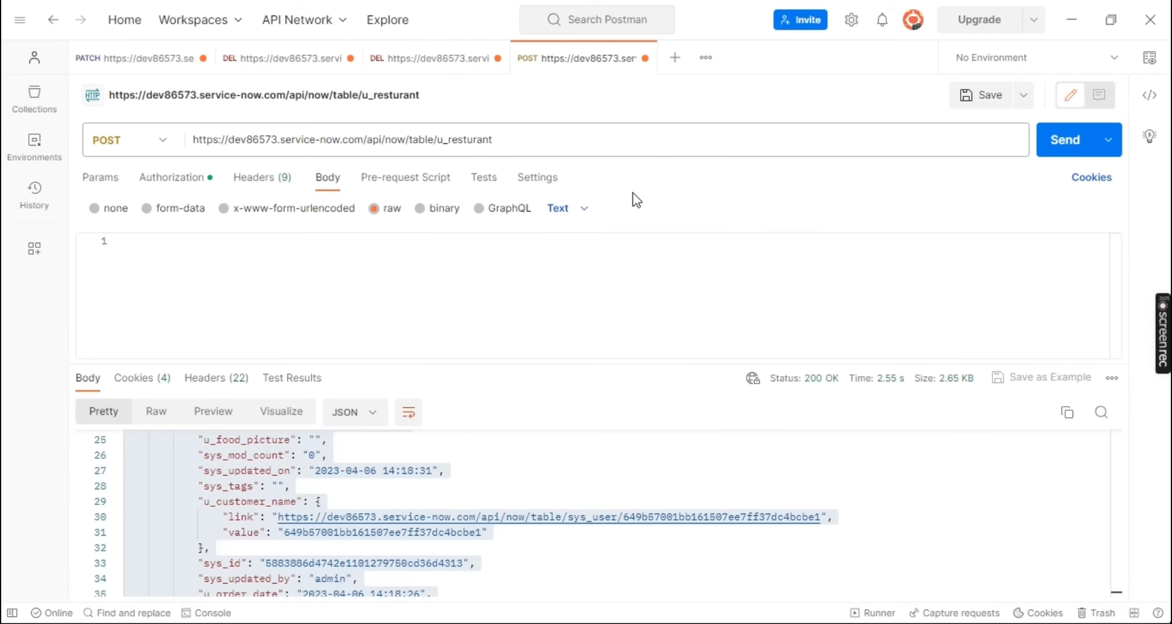
pyautogui.click(587, 209)
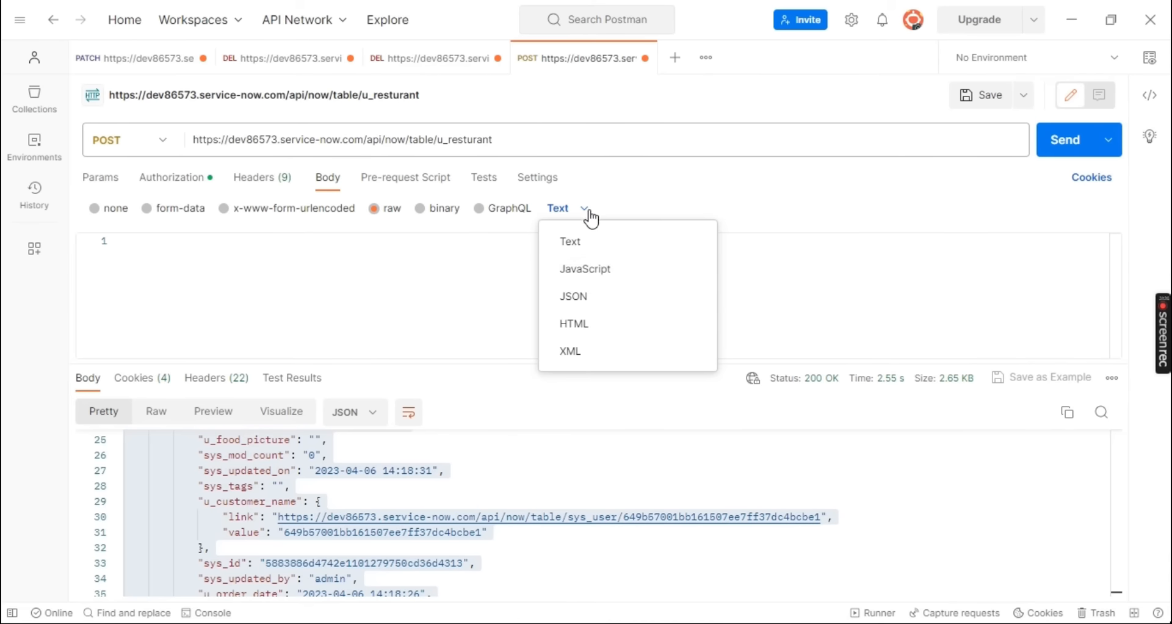
pyautogui.click(588, 298)
# Start the request body with a pair of curly braces separated by empty lines
pyautogui.click(191, 252)
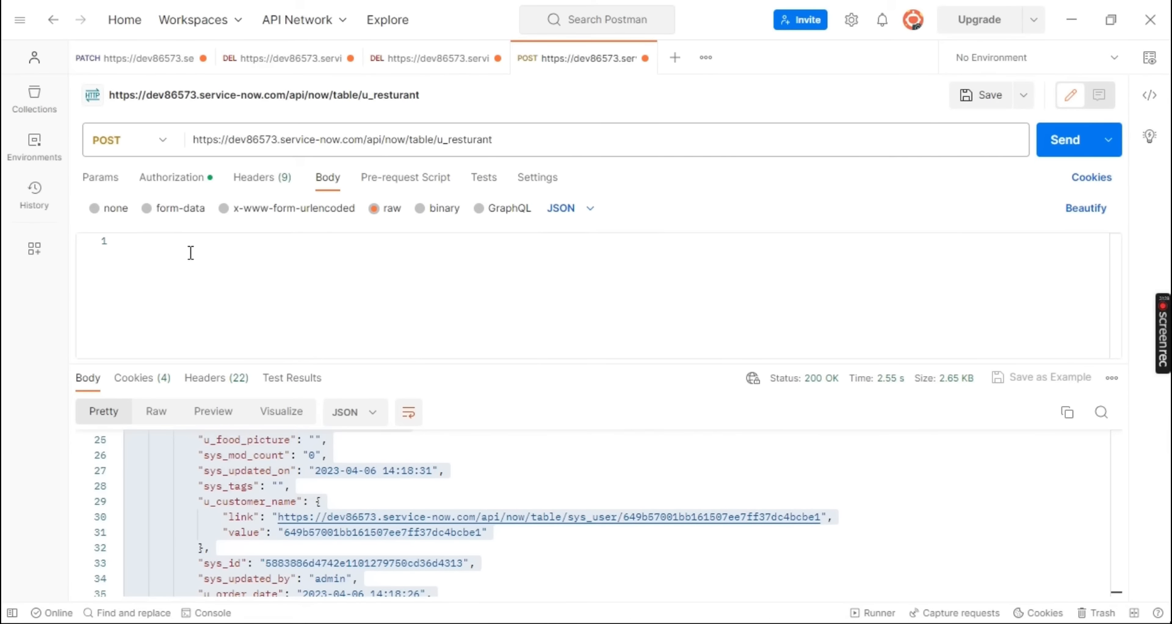
pyautogui.write('{')
pyautogui.press('Return')
pyautogui.press('Return')
pyautogui.press('Return')
pyautogui.press('Return')
pyautogui.press('BackSpace')
pyautogui.press('BackSpace')
pyautogui.press('BackSpace')
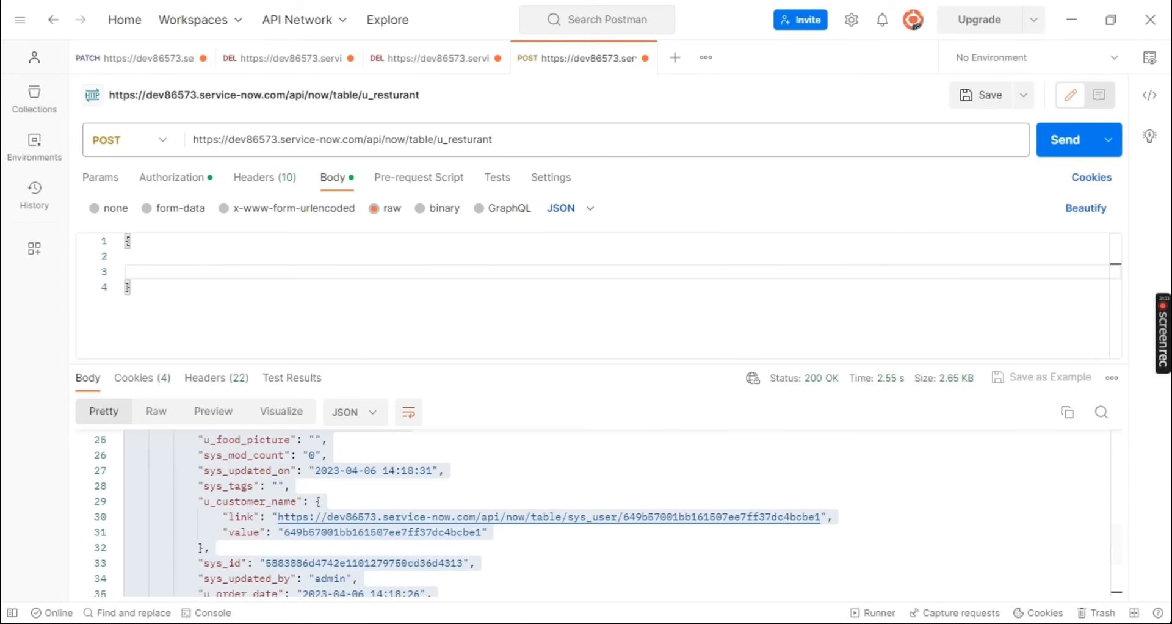
# Copy the first record's opening brace and food choice, cost and picture lines from the new 144 file into the Postman request body
pyautogui.click(654, 608)
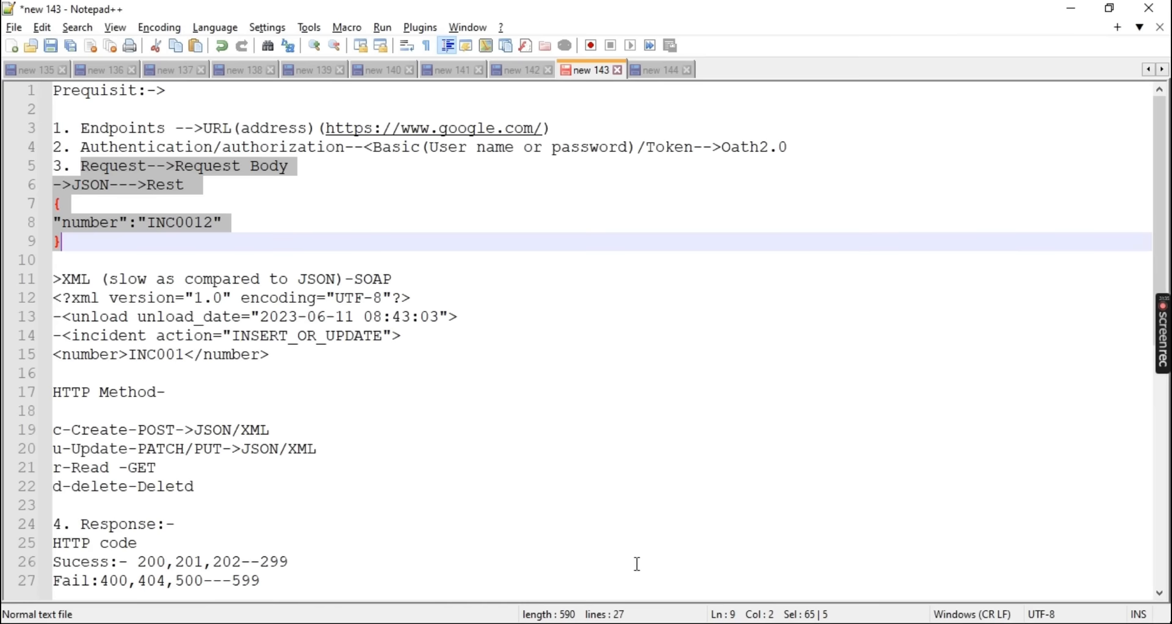
pyautogui.click(657, 73)
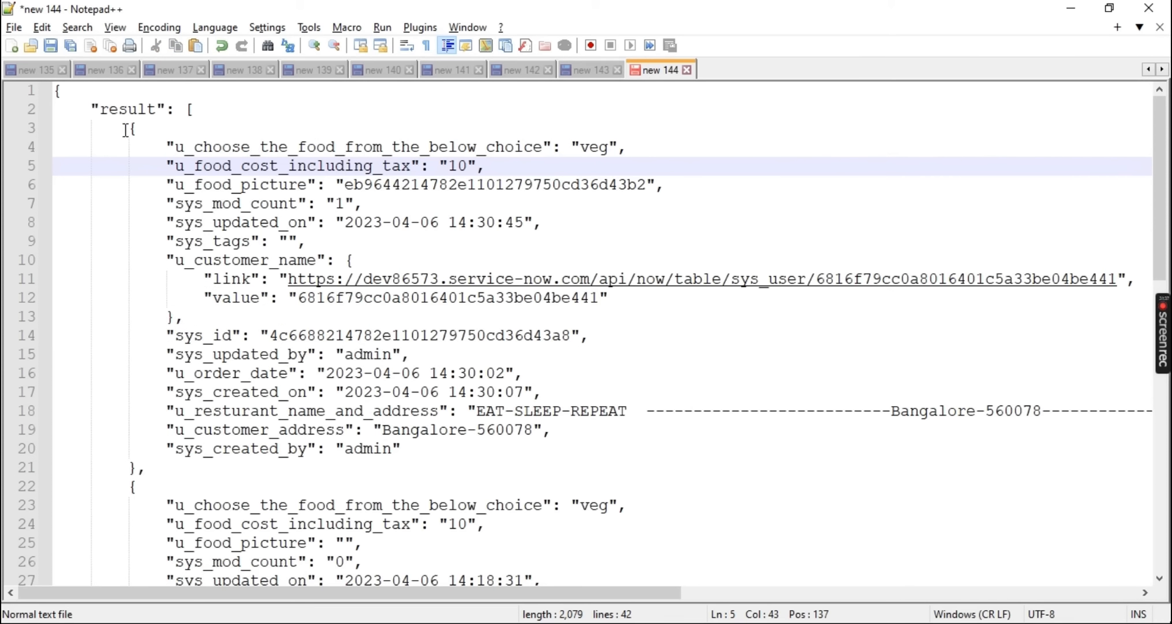
pyautogui.moveTo(129, 129); pyautogui.dragTo(685, 183)
pyautogui.hotkey('ctrl', 'c')
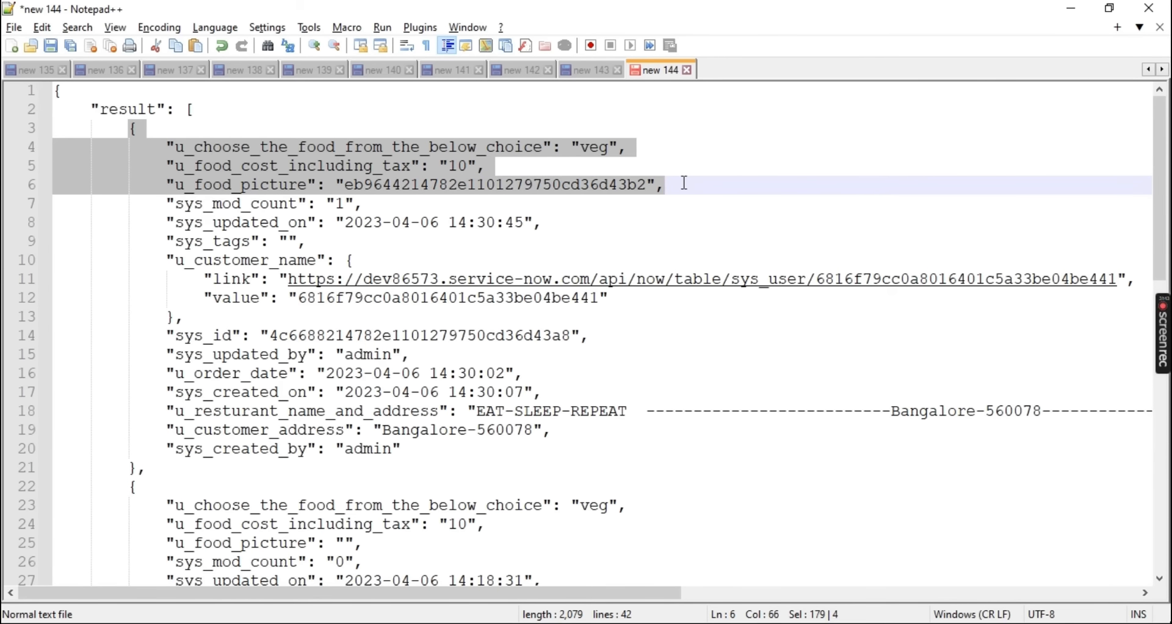
pyautogui.hotkey('alt', 'Tab')
pyautogui.click(256, 268)
pyautogui.hotkey('ctrl', 'v')
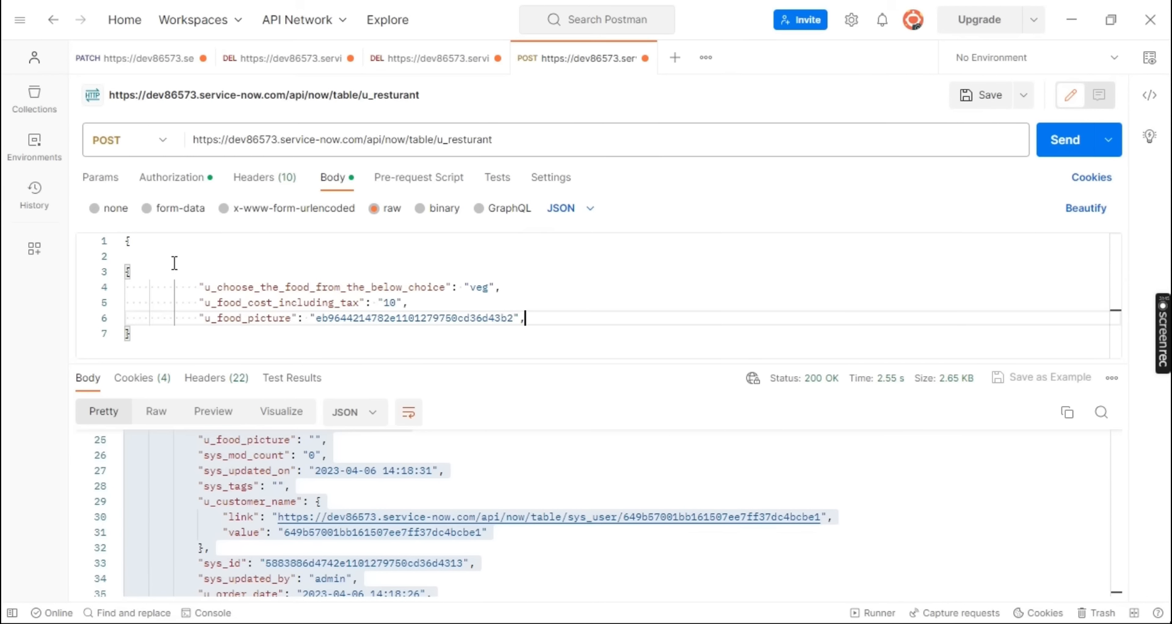
# Remove the extra opening brace, one empty line and the indentation before the three field lines from the POST request body
pyautogui.moveTo(136, 242); pyautogui.dragTo(123, 242)
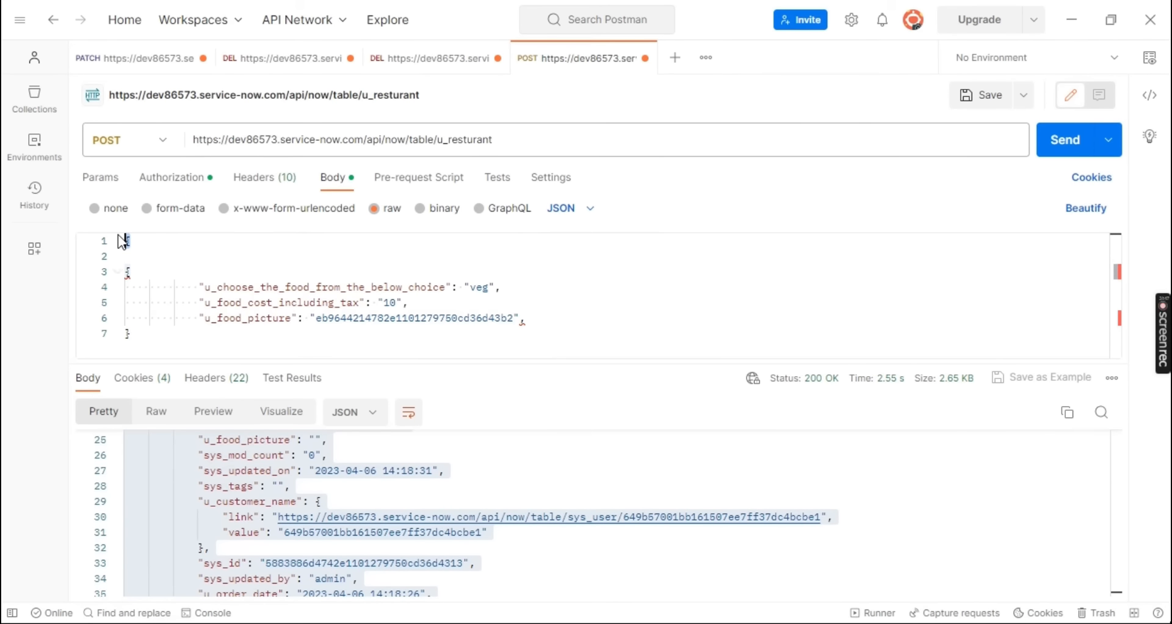
pyautogui.press('BackSpace')
pyautogui.moveTo(204, 288); pyautogui.dragTo(125, 303)
pyautogui.press('BackSpace')
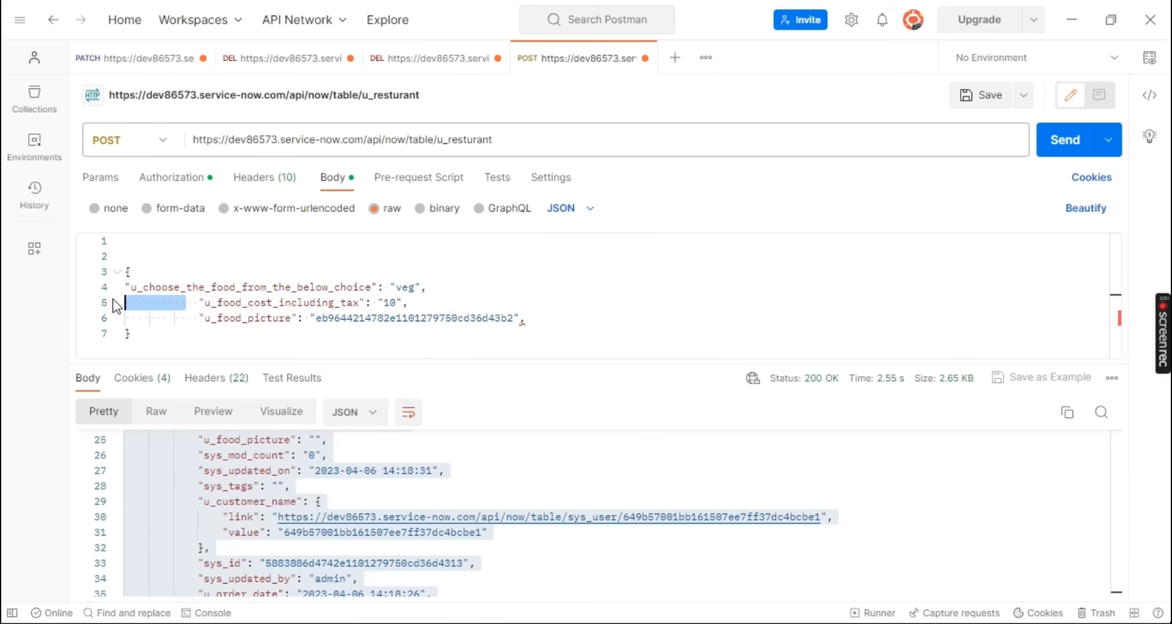
pyautogui.press('BackSpace')
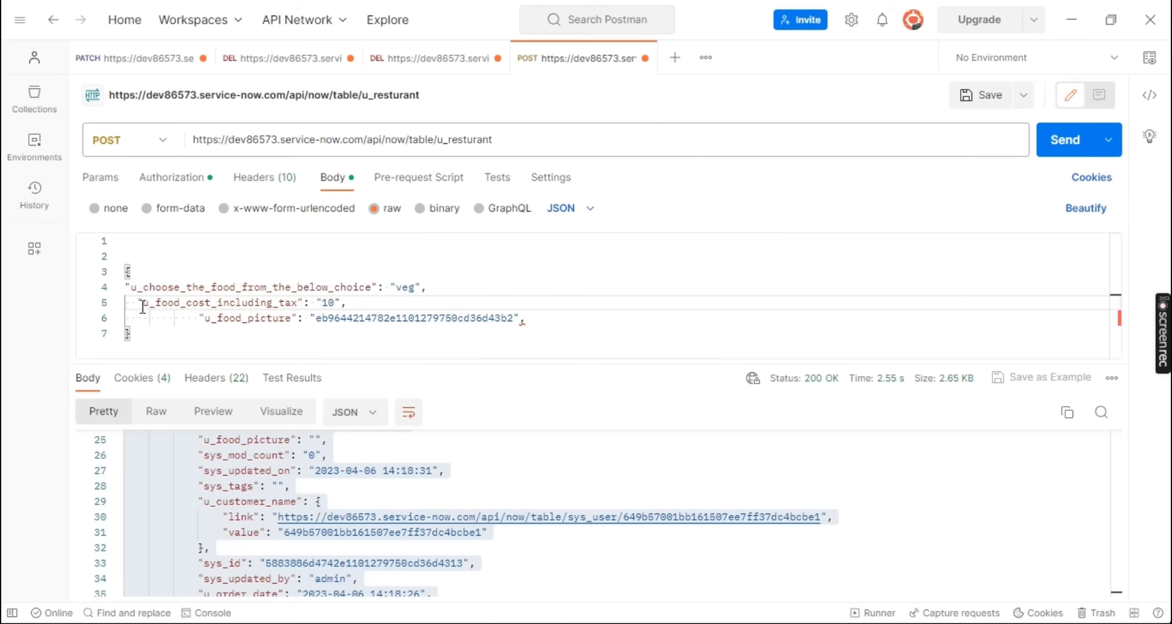
pyautogui.moveTo(139, 302); pyautogui.dragTo(125, 302)
pyautogui.press('BackSpace')
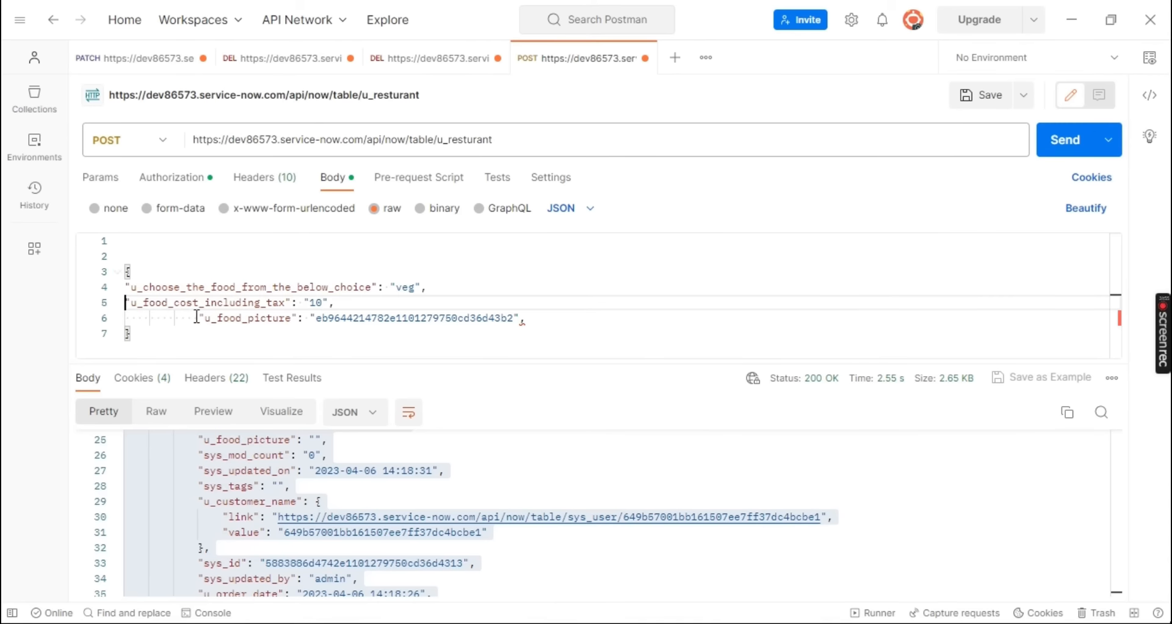
pyautogui.moveTo(196, 316); pyautogui.dragTo(124, 318)
pyautogui.press('BackSpace')
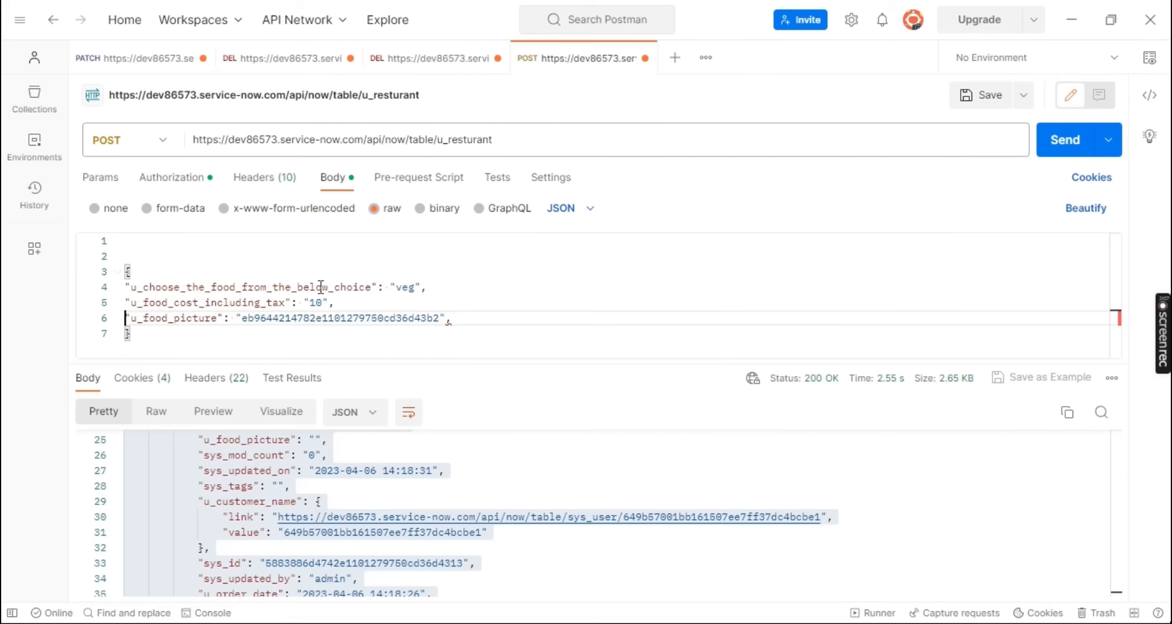
pyautogui.click(130, 254)
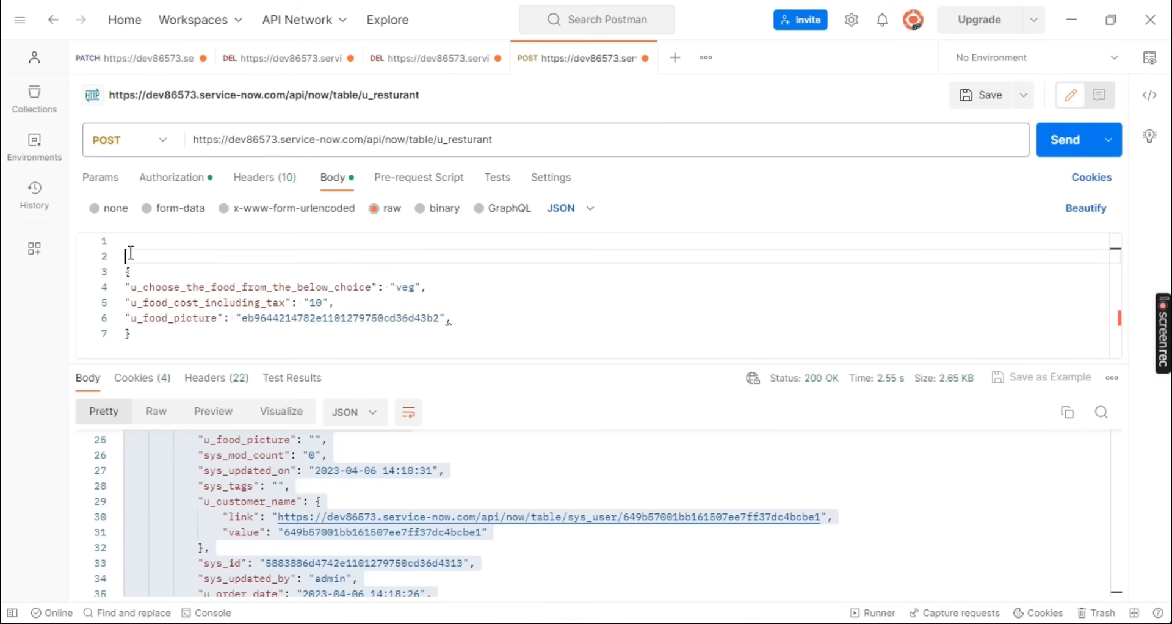
pyautogui.press('BackSpace')
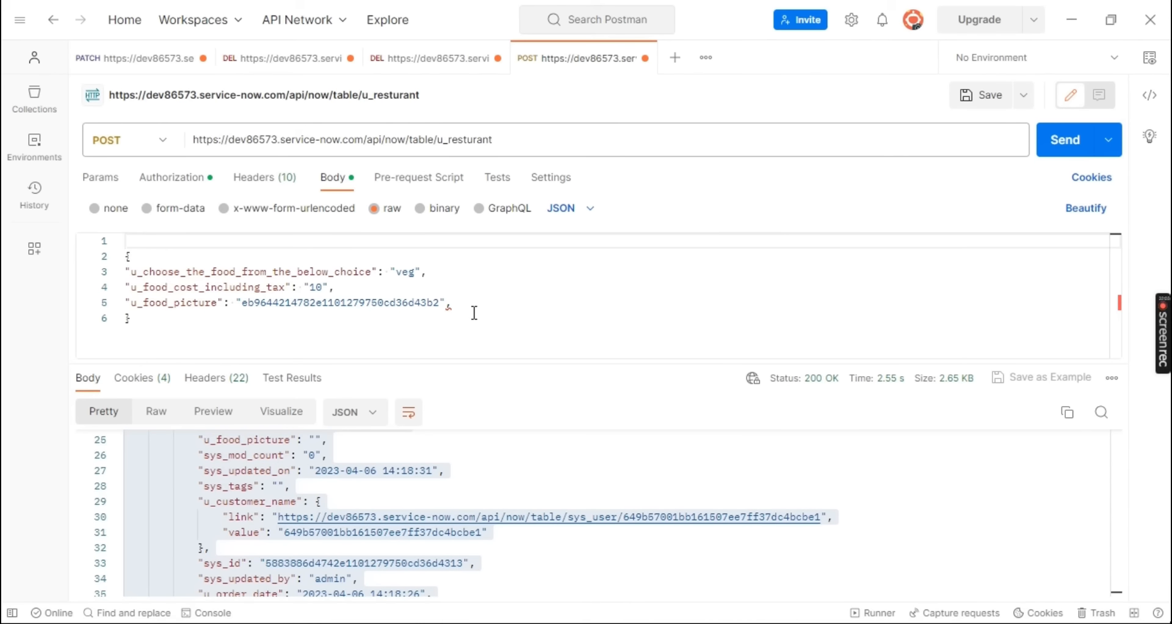
# Switch to ServiceNow in Chrome and check the Resturants list and the food choice options on the open Resturant record
pyautogui.hotkey('alt', 'Tab')
pyautogui.hotkey('alt', 'Tab')
pyautogui.hotkey('alt', 'Tab')
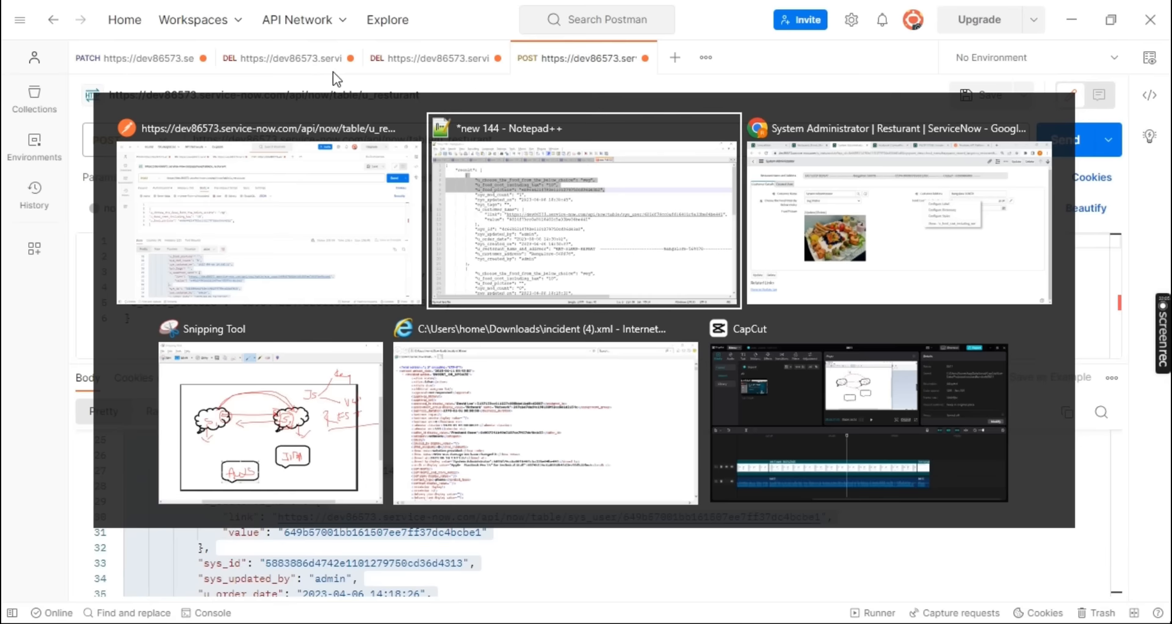
pyautogui.hotkey('alt', 'Tab')
pyautogui.click(274, 13)
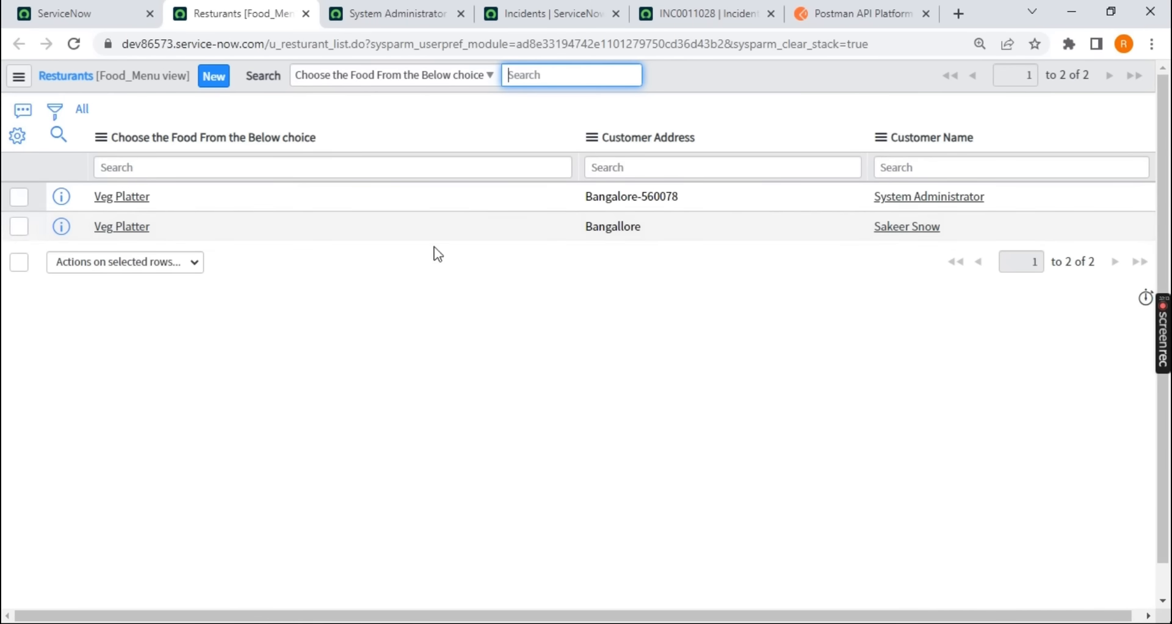
pyautogui.hotkey('alt', 'Tab')
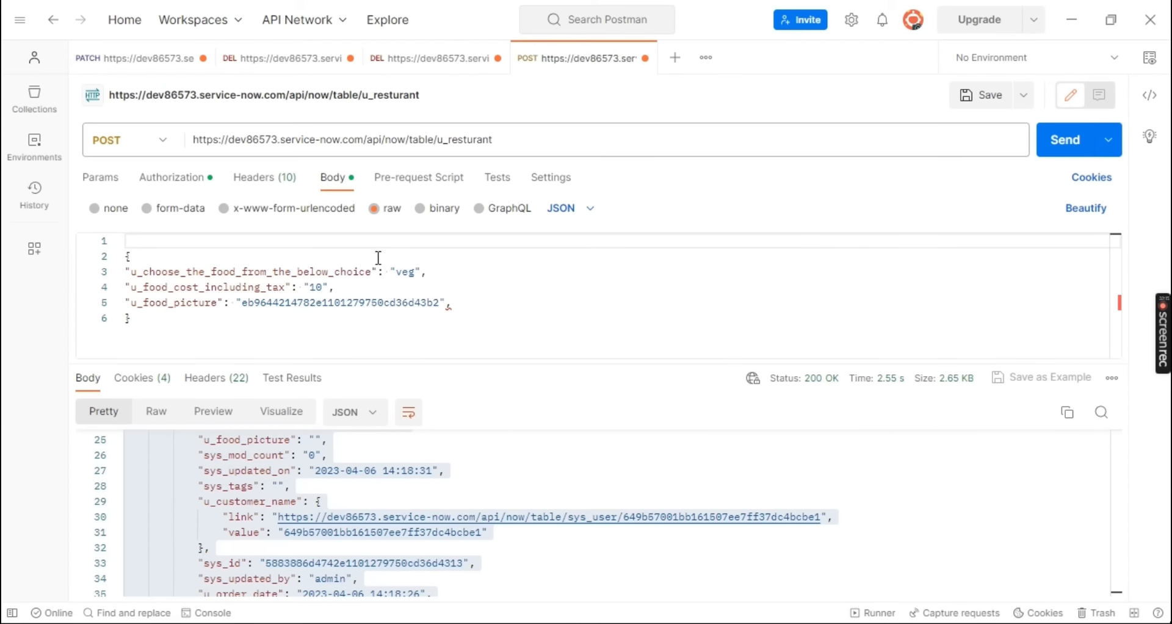
pyautogui.hotkey('alt', 'Tab')
pyautogui.hotkey('ctrl', 'Tab')
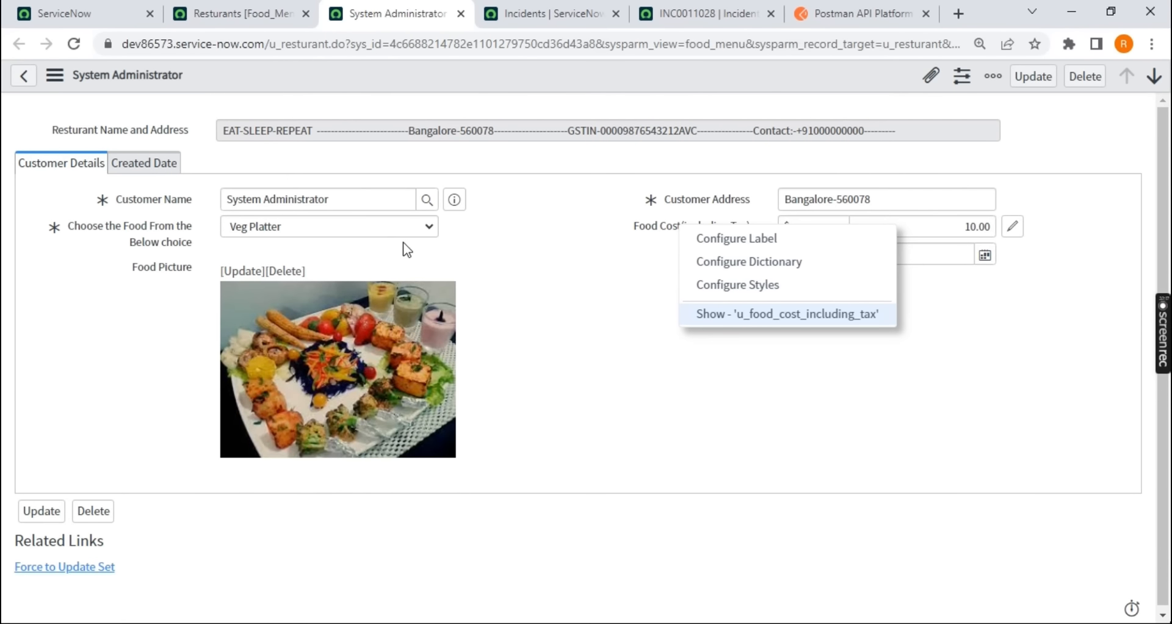
pyautogui.click(398, 225)
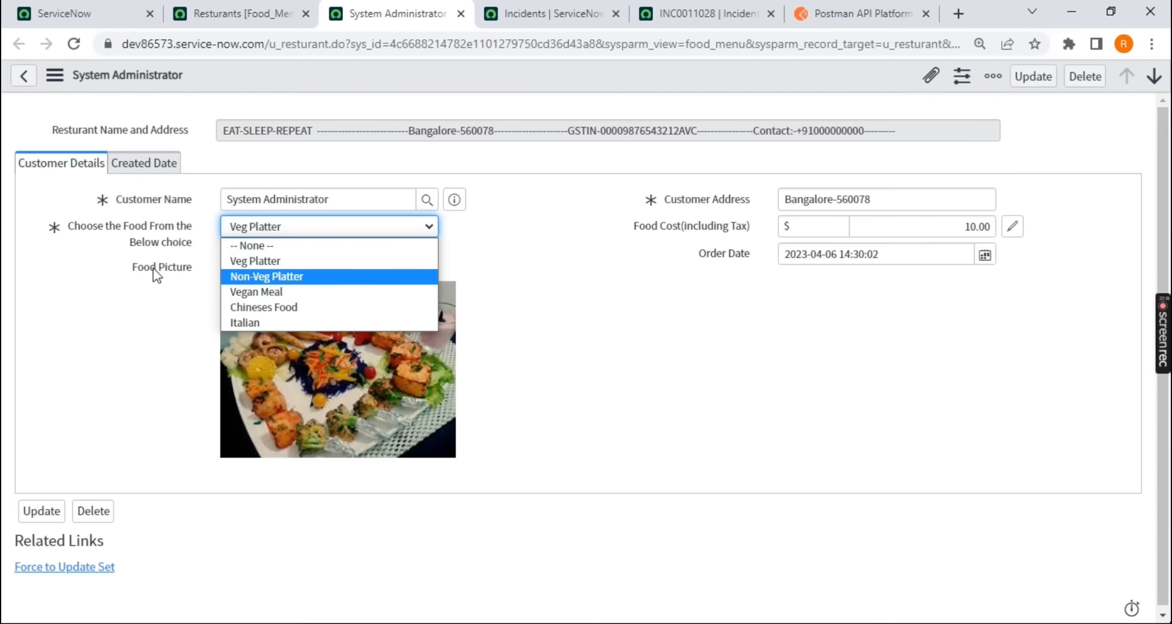
pyautogui.click(157, 226)
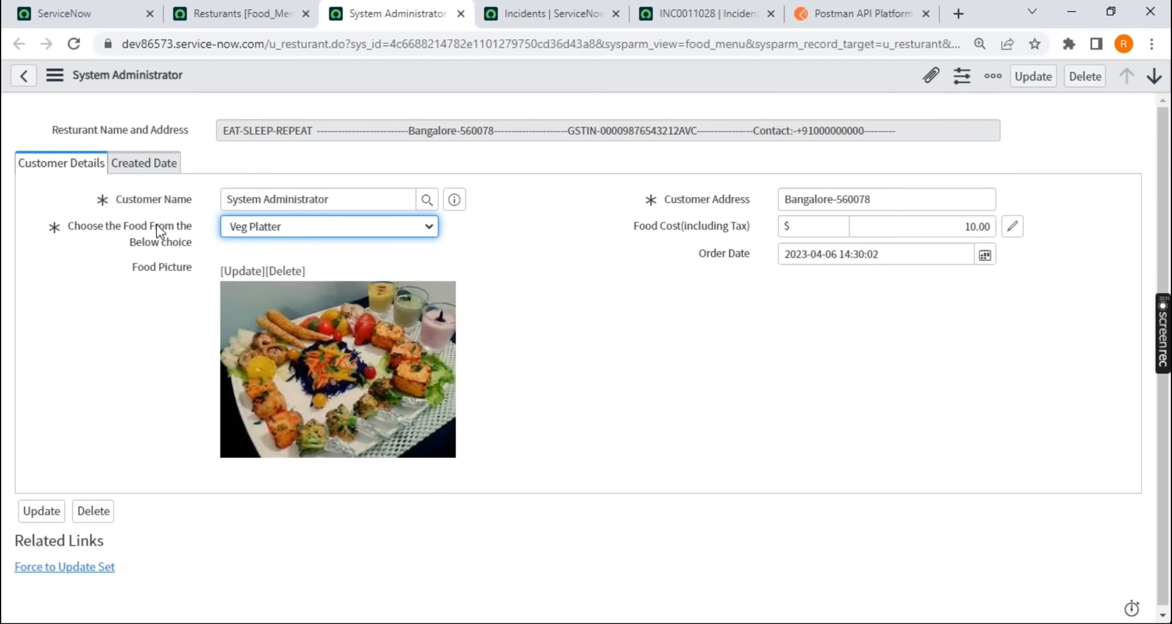
# Open the dictionary entry of the Choose the Food From the Below choice field and copy the Non-Veg Platter choice's value
pyautogui.rightClick(157, 225)
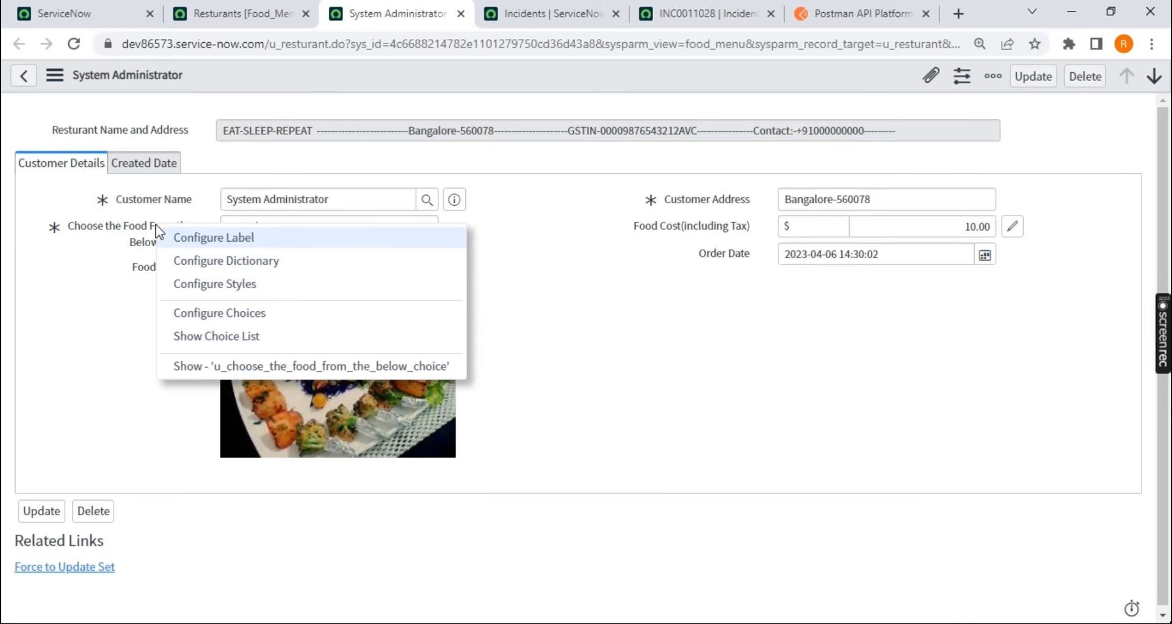
pyautogui.click(188, 259)
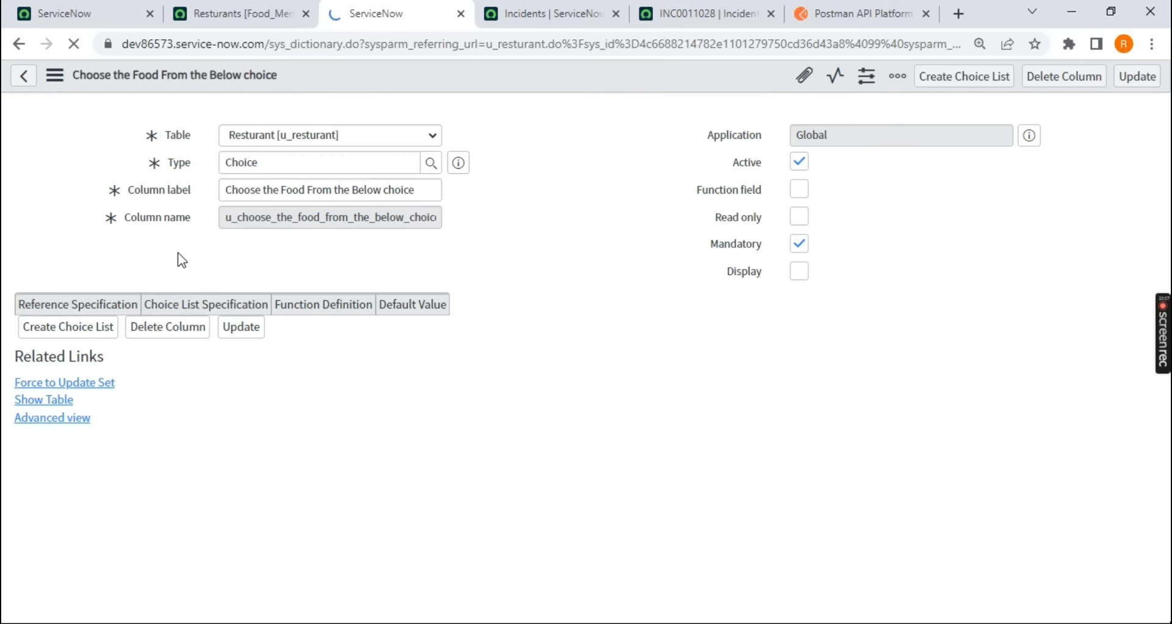
pyautogui.scroll(-1, 178, 260)
pyautogui.scroll(-1, 177, 265)
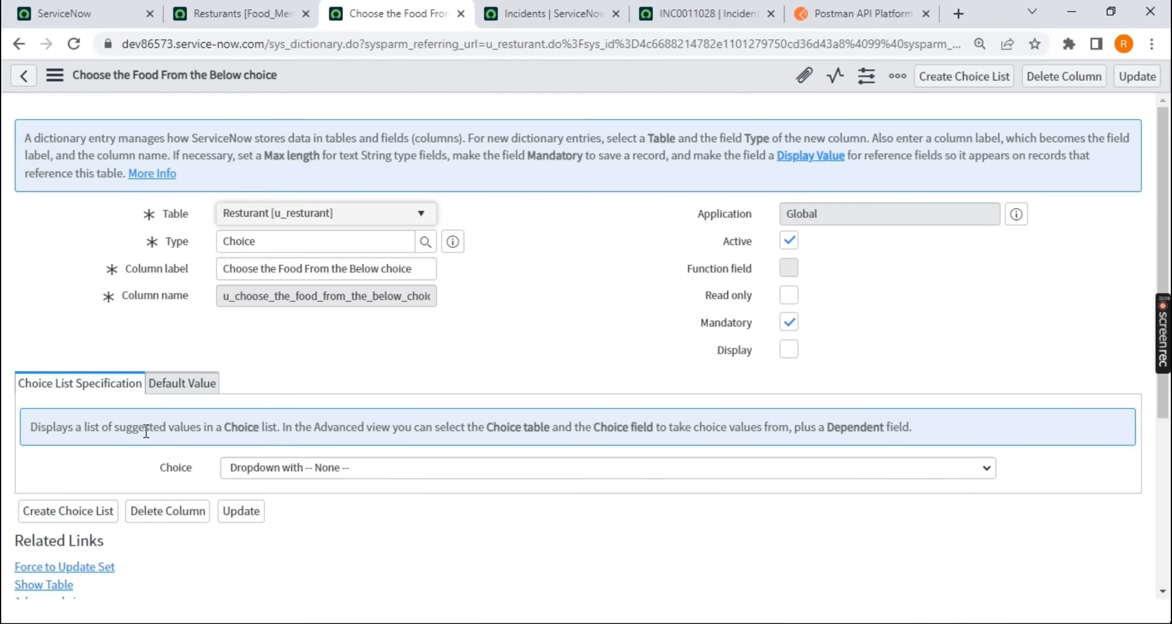
pyautogui.scroll(-5, 166, 498)
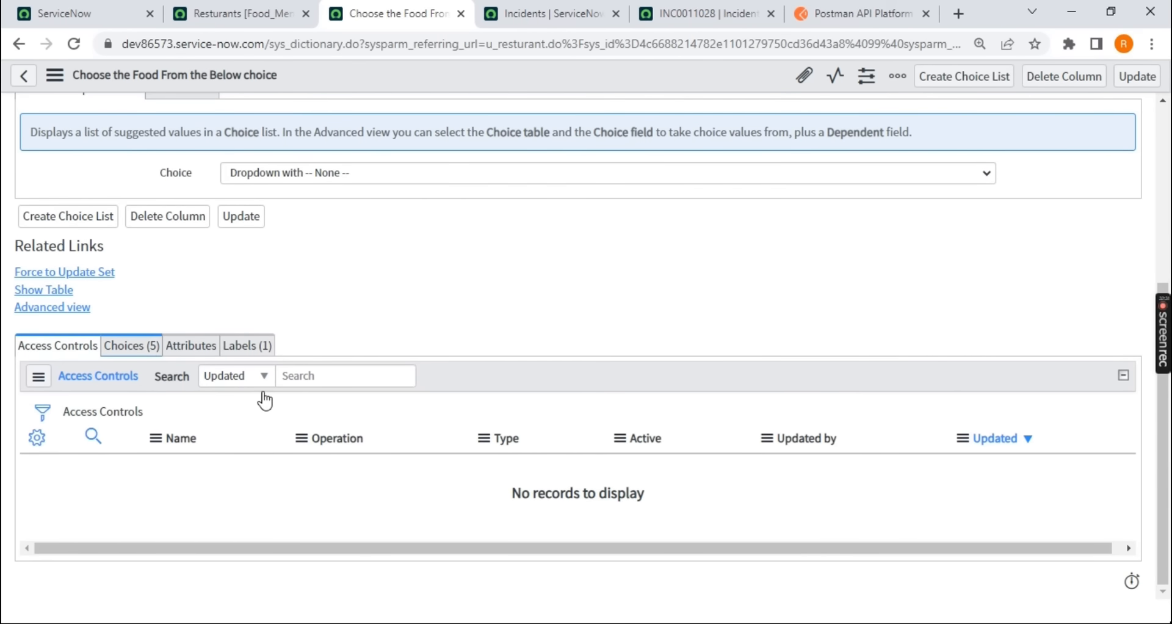
pyautogui.click(146, 345)
pyautogui.scroll(-1, 263, 458)
pyautogui.scroll(-2, 264, 458)
pyautogui.moveTo(282, 361); pyautogui.dragTo(228, 360)
pyautogui.hotkey('ctrl', 'c')
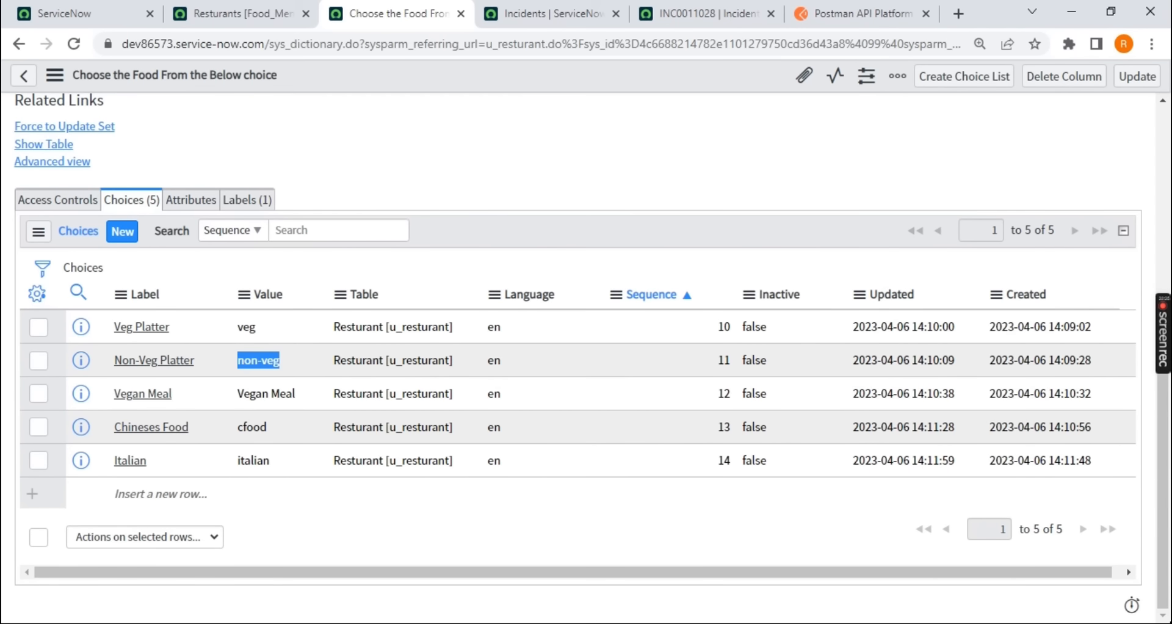
# In Postman, set u_choose_the_food_from_the_below_choice to "non-veg" in the request body and send the POST request
pyautogui.hotkey('alt', 'Tab')
pyautogui.doubleClick(405, 272)
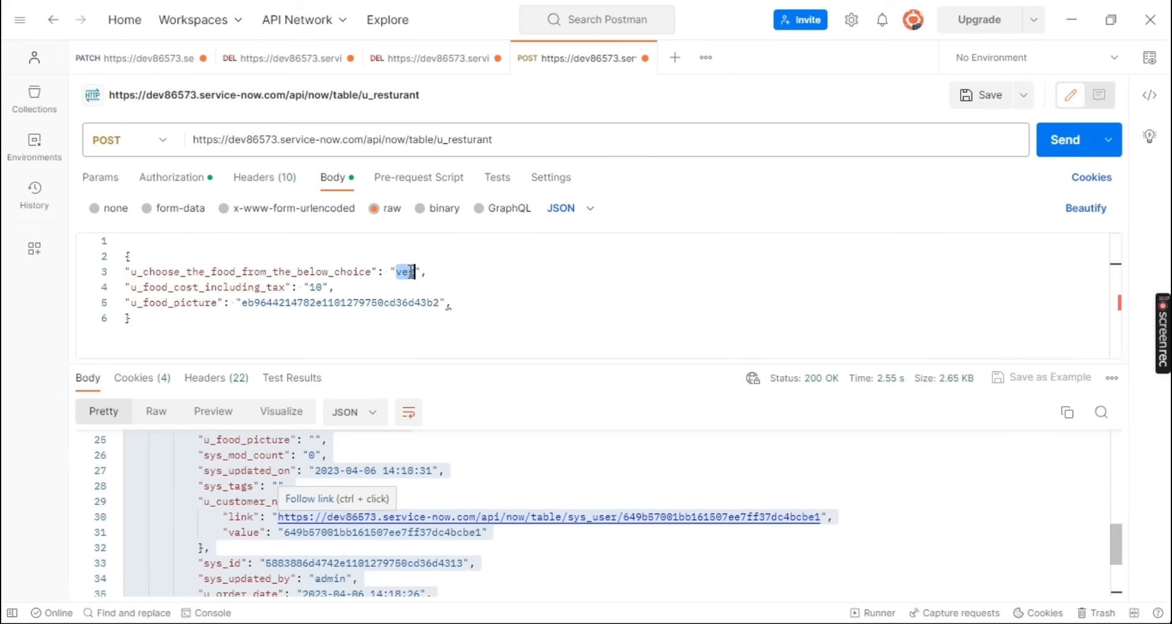
pyautogui.hotkey('ctrl', 'v')
pyautogui.click(419, 272)
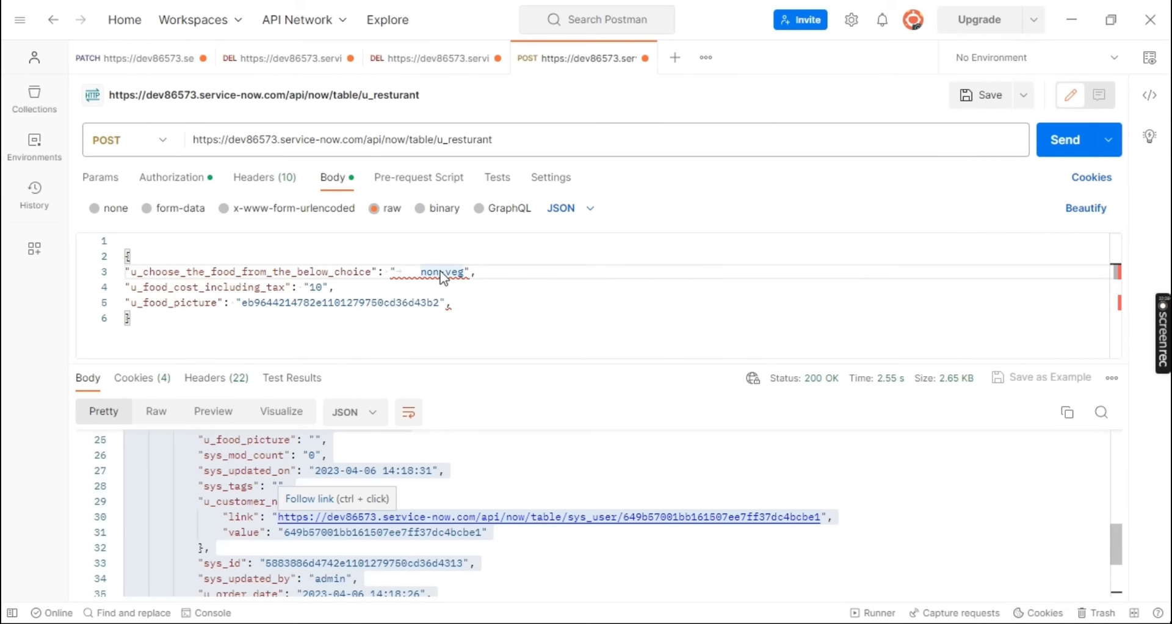
pyautogui.press('BackSpace')
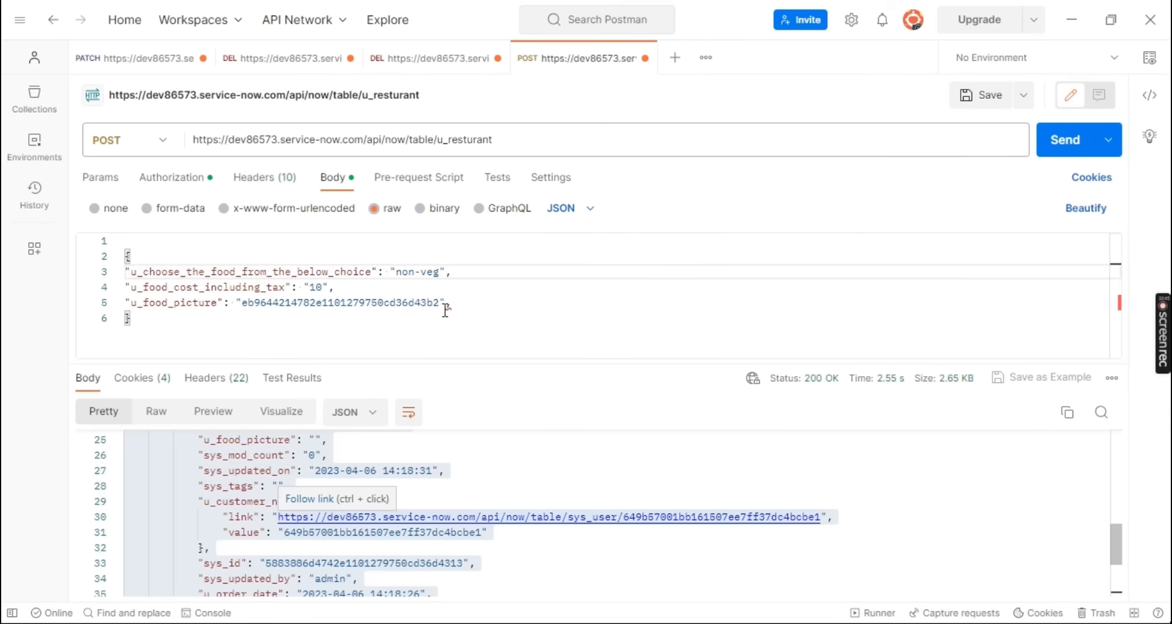
pyautogui.click(1067, 148)
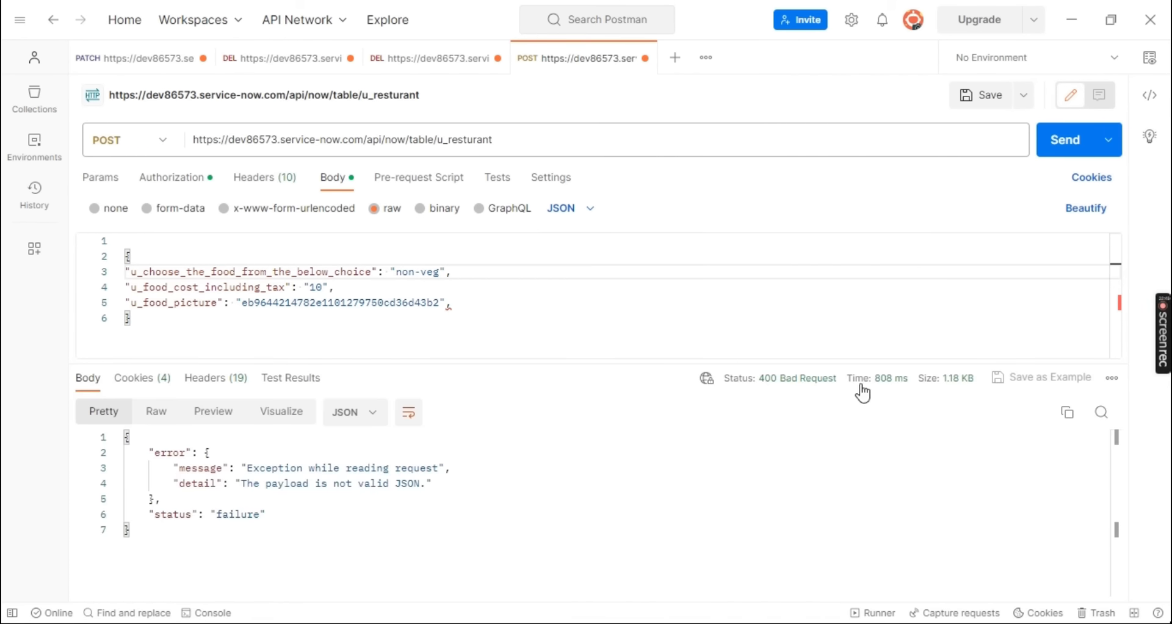
pyautogui.moveTo(240, 486); pyautogui.dragTo(443, 484)
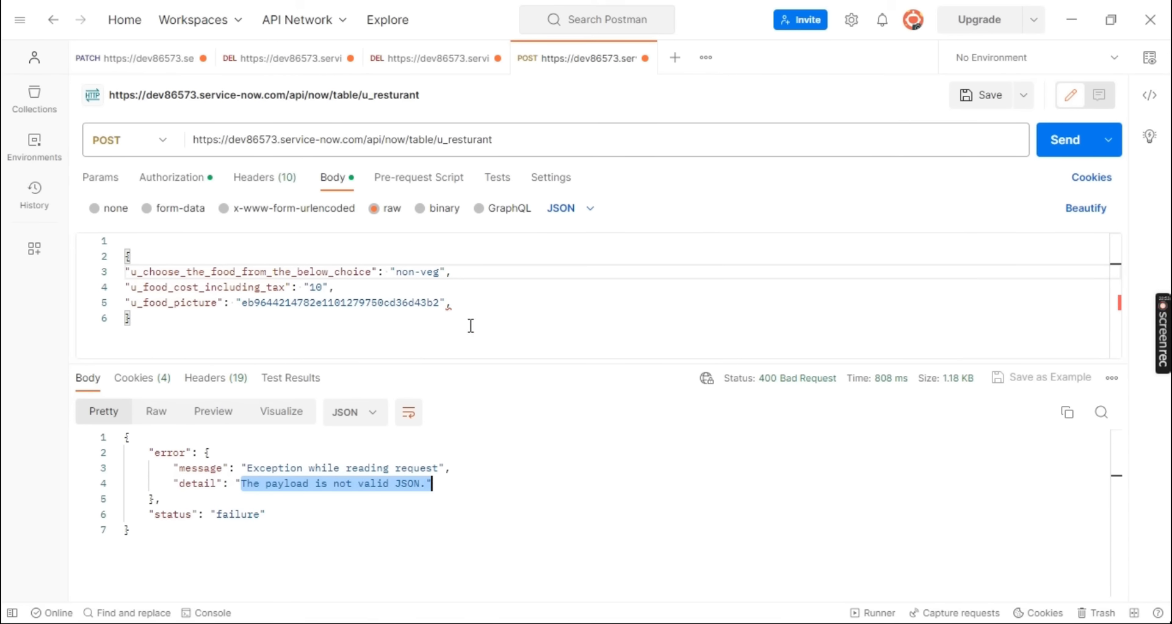
# Remove the trailing comma after the u_food_picture value in the JSON body and resend the POST request, checking its response status
pyautogui.moveTo(431, 329); pyautogui.dragTo(116, 243)
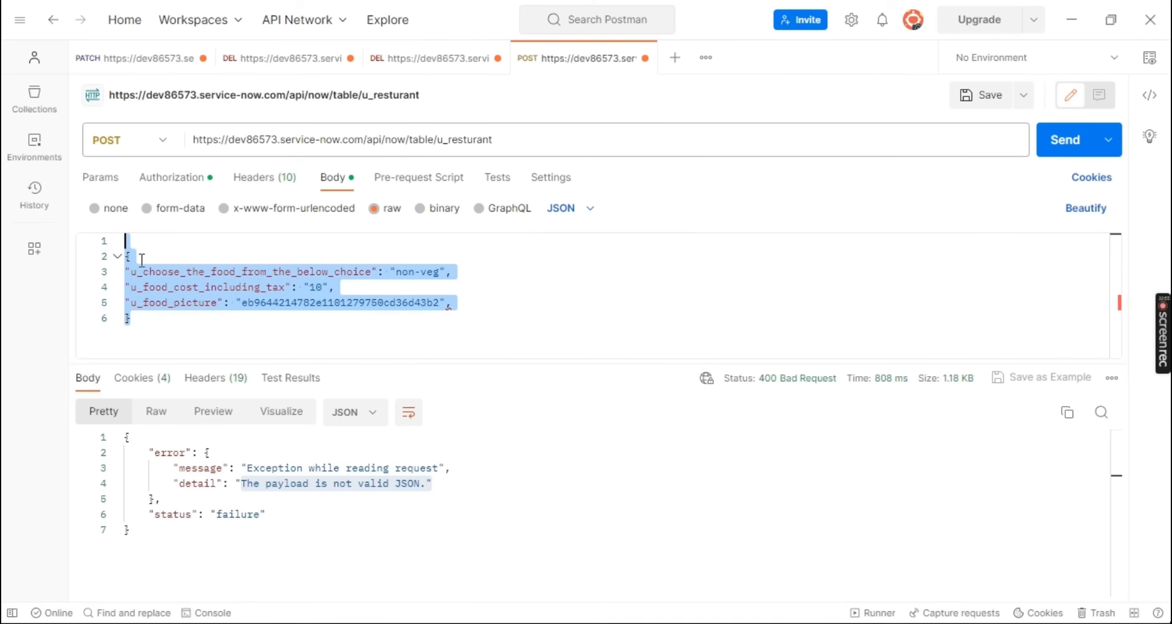
pyautogui.click(488, 303)
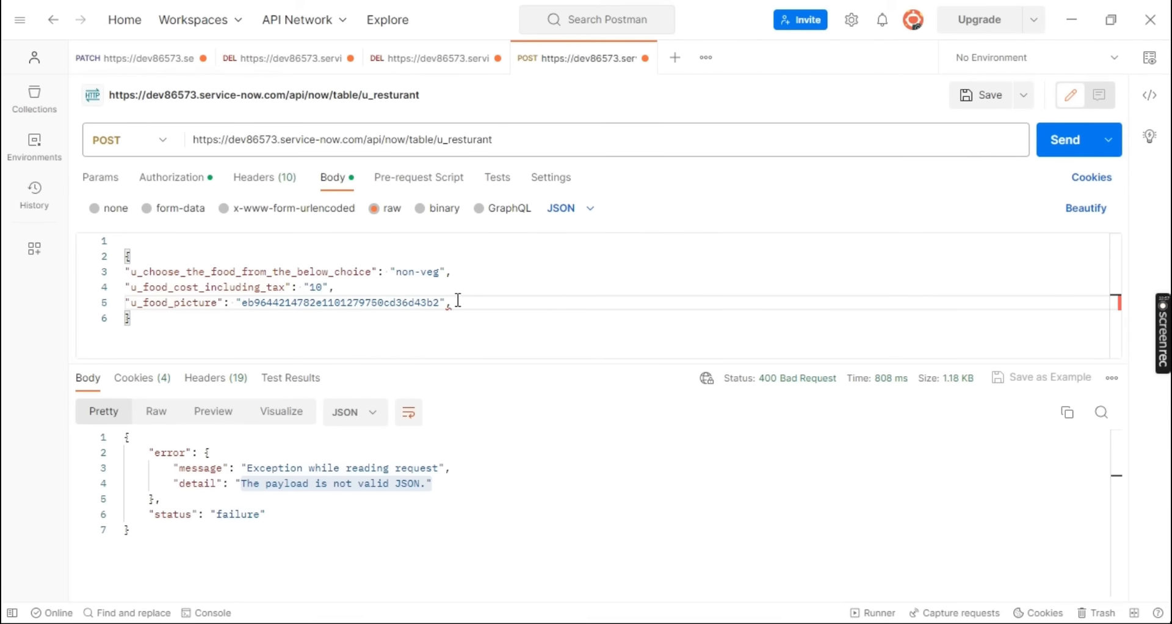
pyautogui.press('BackSpace')
pyautogui.click(462, 272)
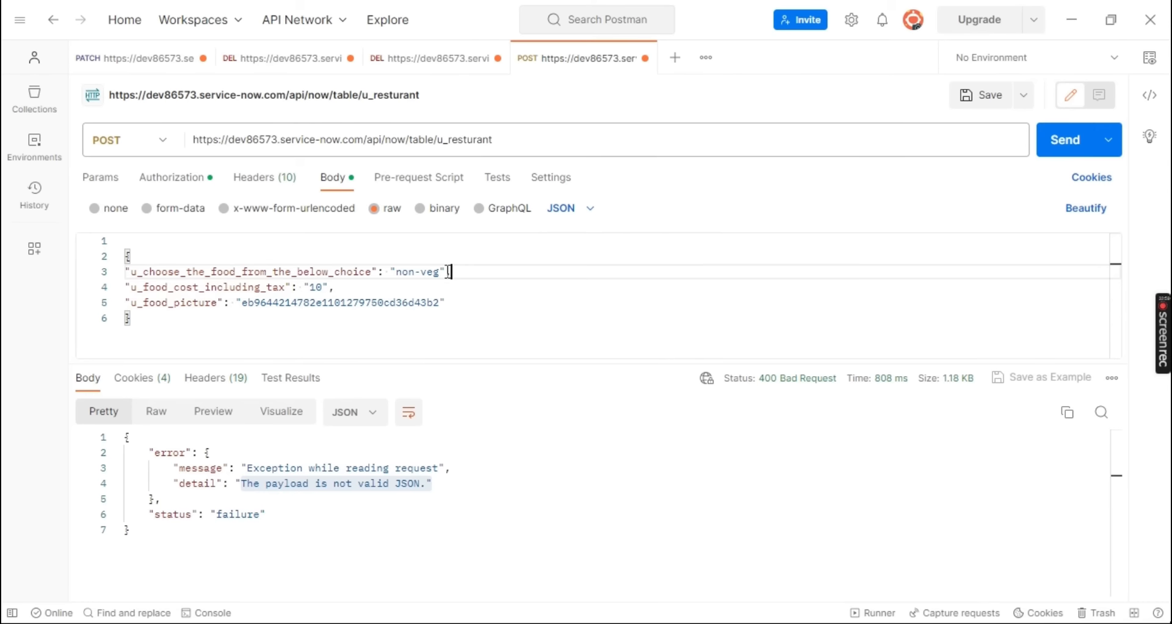
pyautogui.click(363, 290)
pyautogui.click(458, 301)
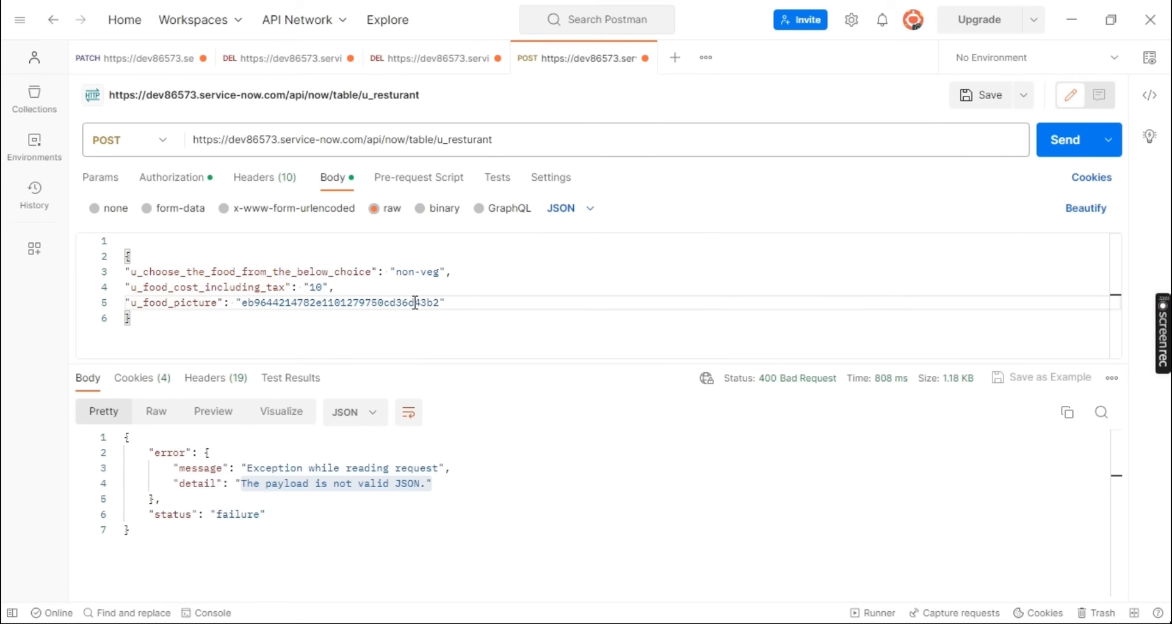
pyautogui.click(1051, 151)
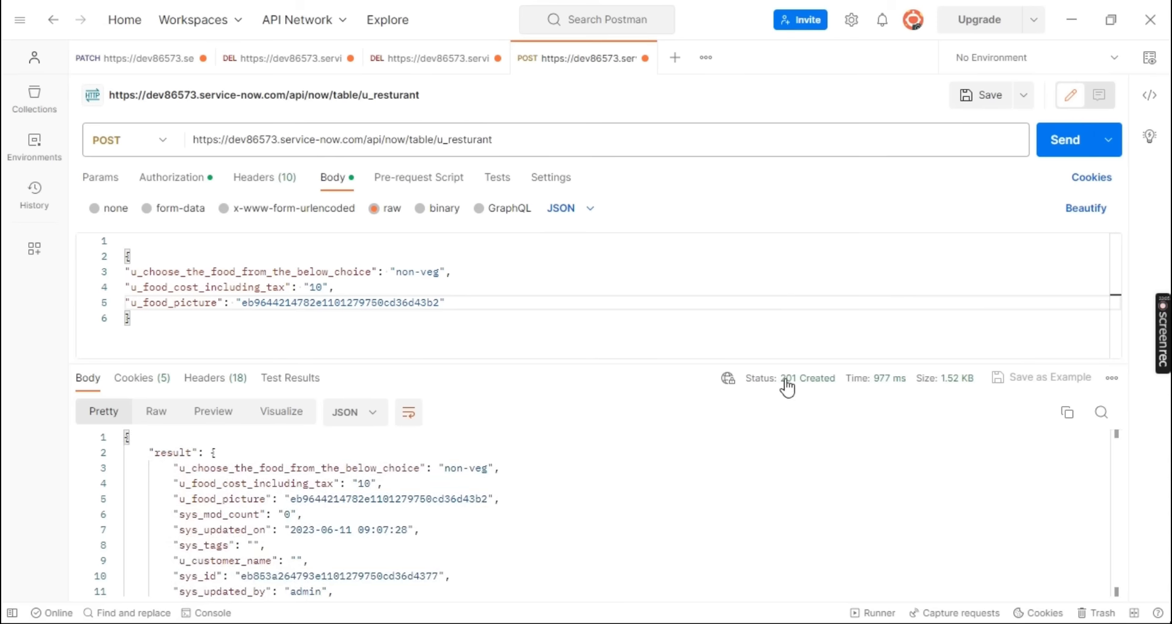
pyautogui.moveTo(790, 390)
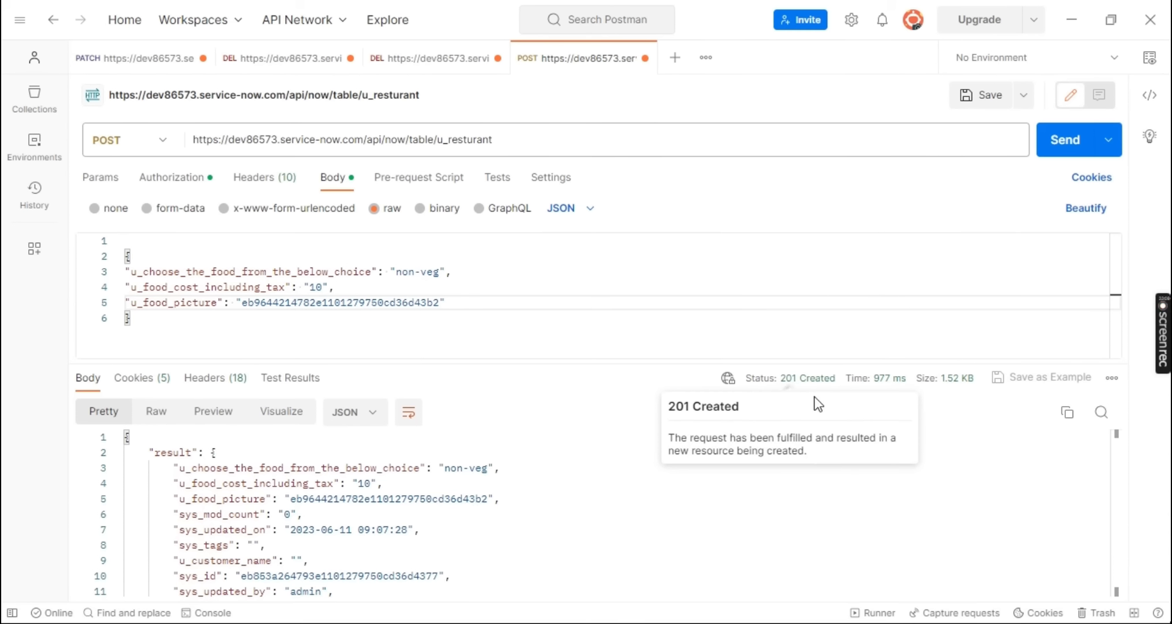
# Refresh the Resturants list in ServiceNow and open the new Non-Veg Platter record to examine its food cost and customer name fields
pyautogui.hotkey('alt', 'Tab')
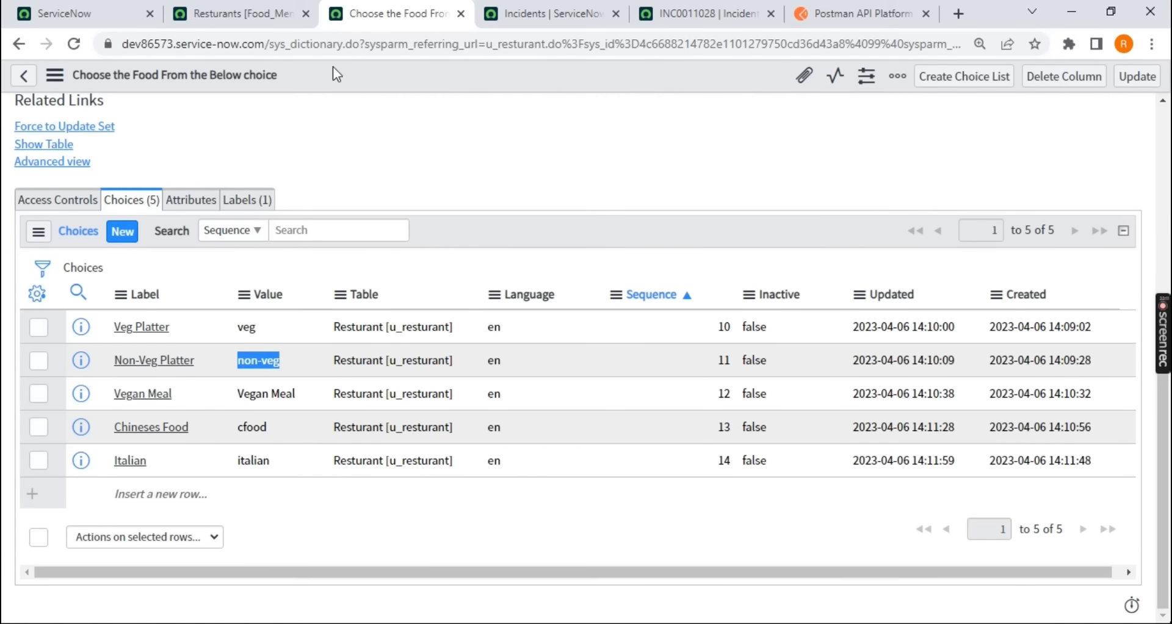
pyautogui.click(223, 14)
pyautogui.click(82, 50)
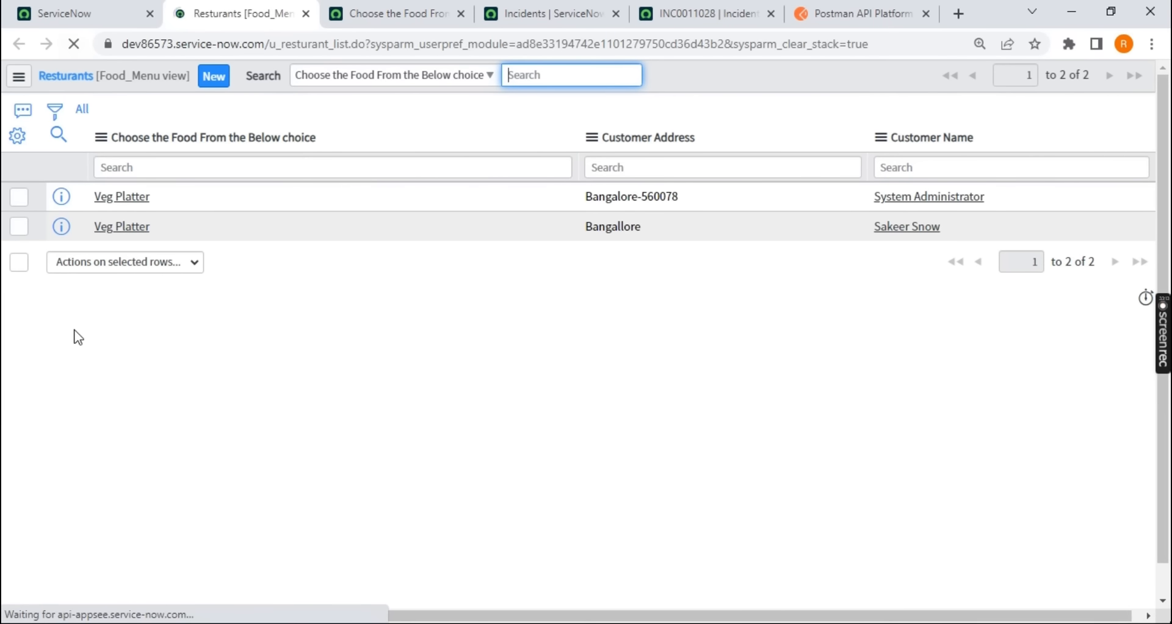
pyautogui.moveTo(215, 256); pyautogui.dragTo(83, 250)
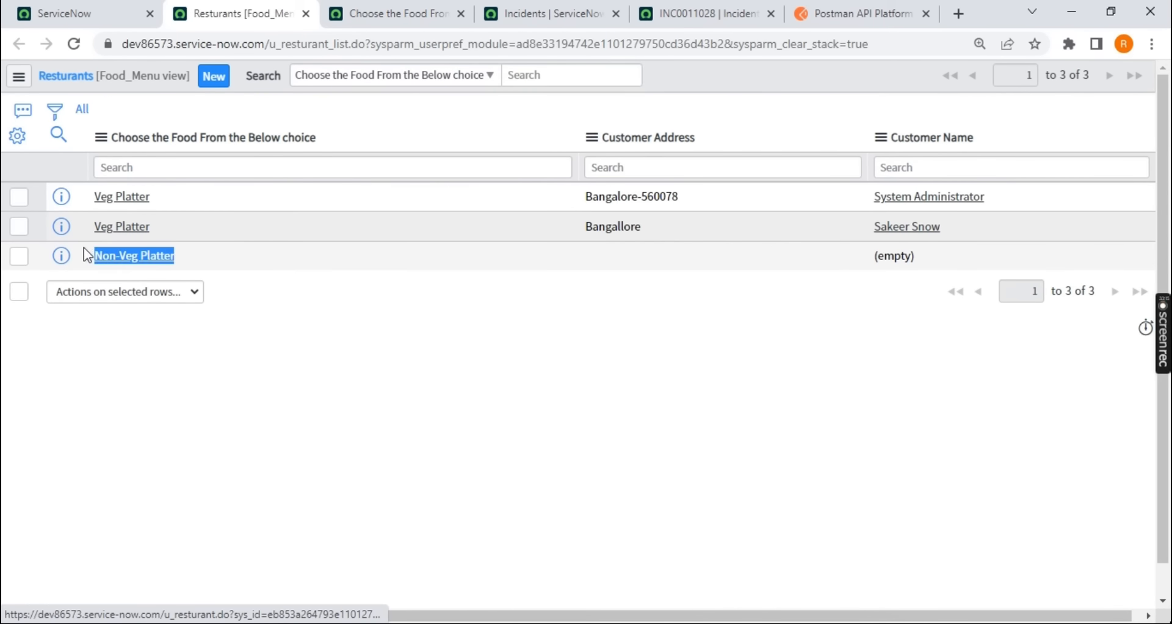
pyautogui.middleClick(134, 255)
pyautogui.click(455, 14)
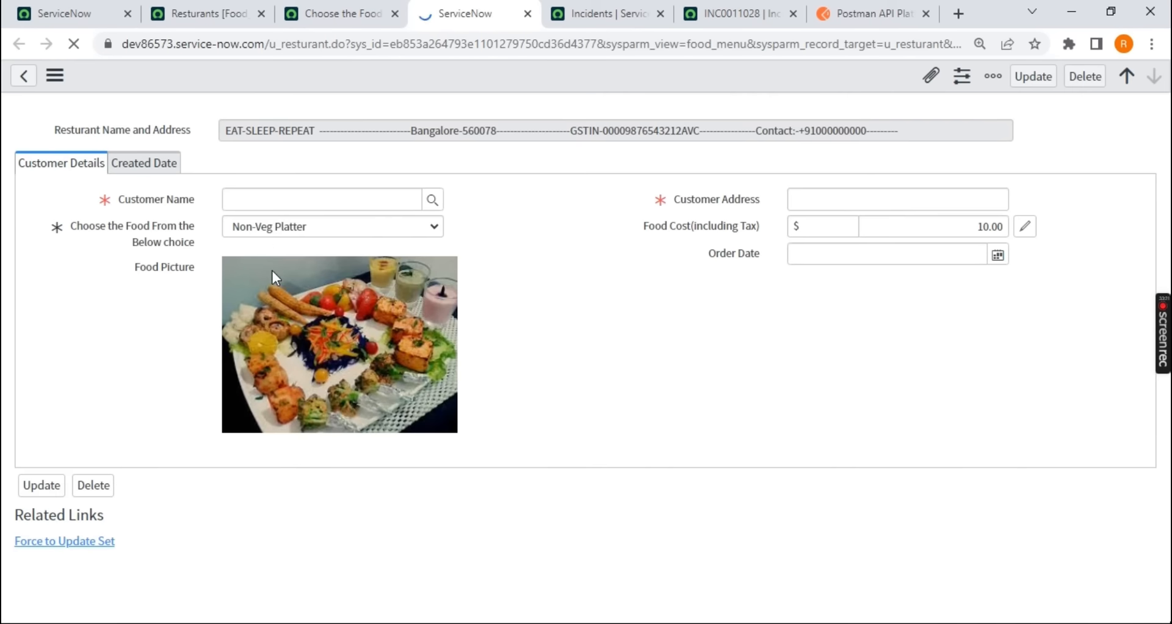
pyautogui.tripleClick(763, 231)
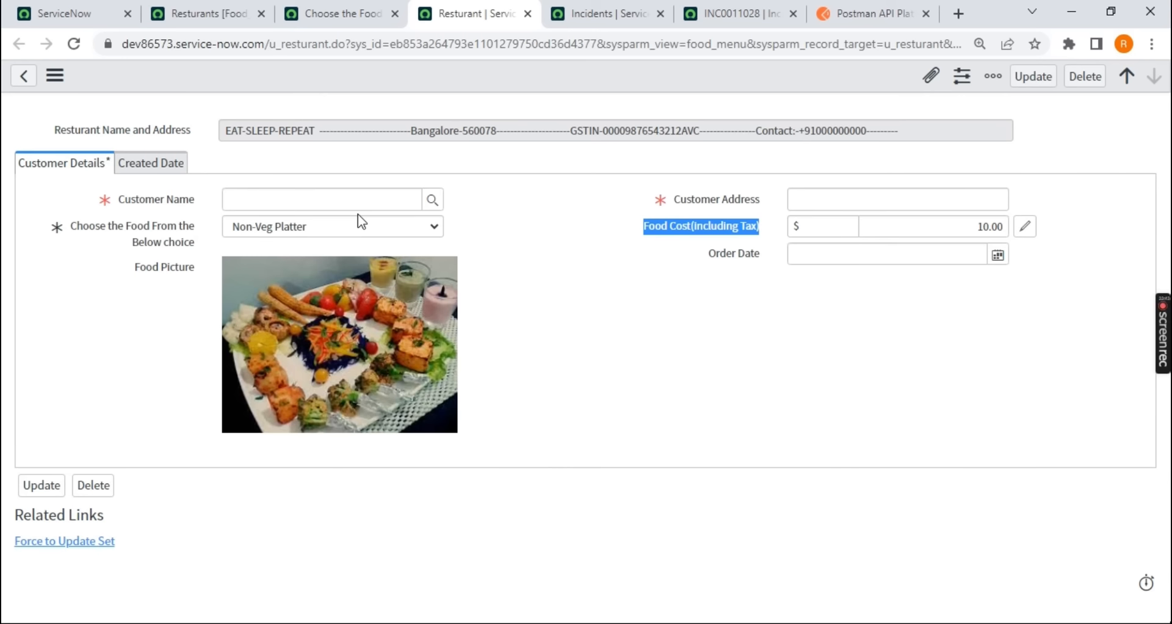
pyautogui.moveTo(71, 196); pyautogui.dragTo(192, 203)
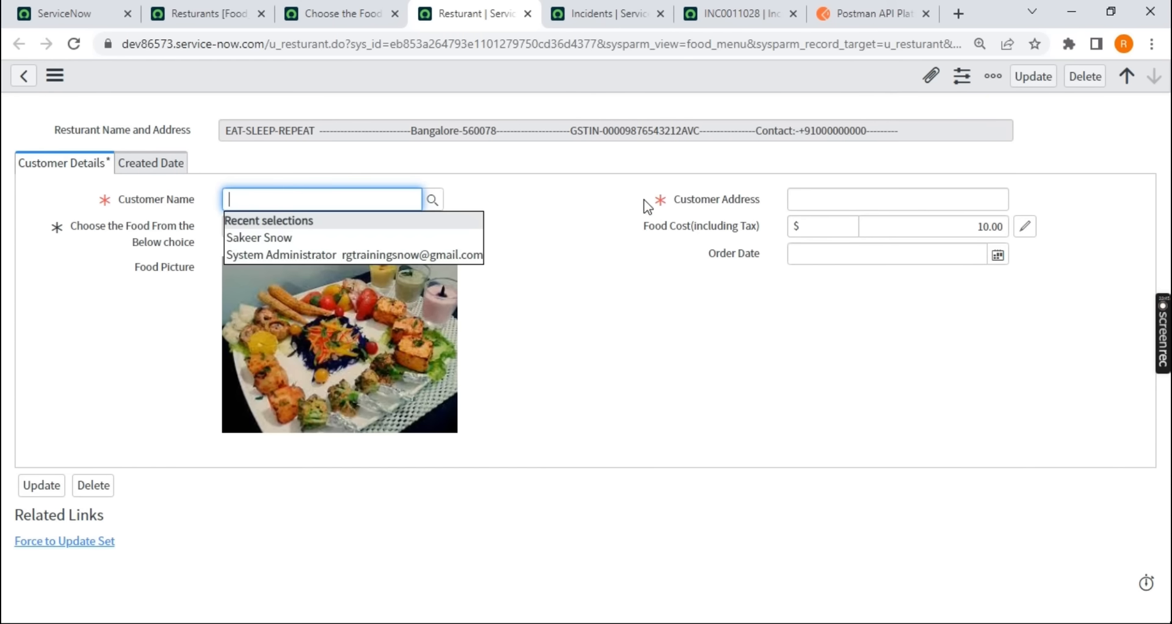
# Switch to Postman and set u_food_cost_including_tax to "100" in the JSON request body
pyautogui.moveTo(674, 202); pyautogui.dragTo(759, 204)
pyautogui.click(602, 346)
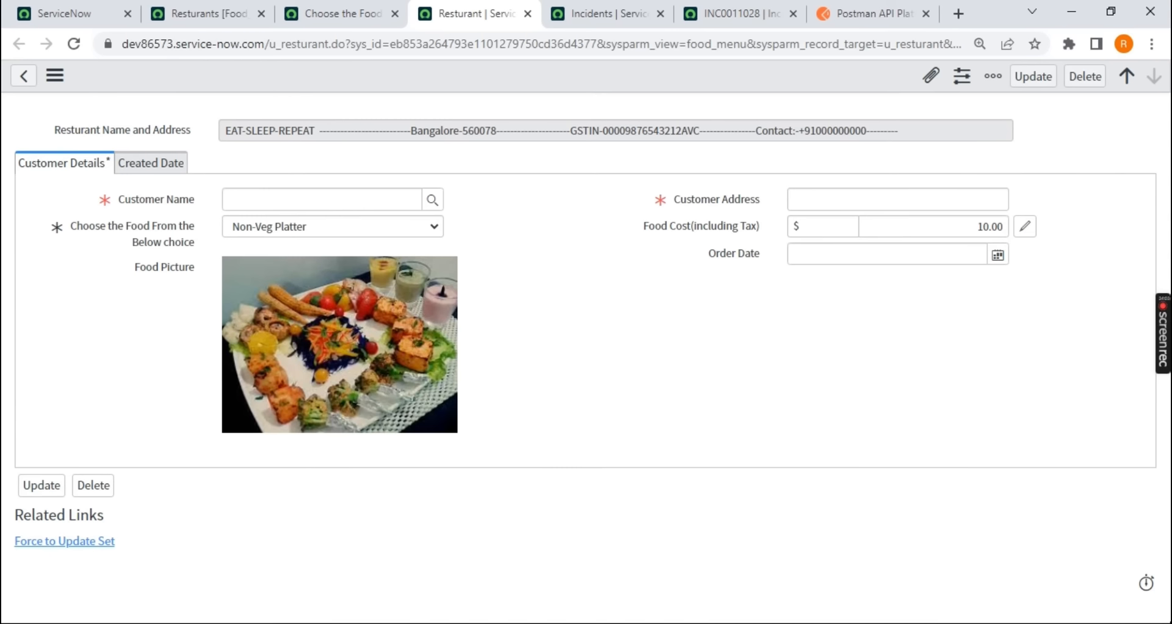
pyautogui.click(526, 623)
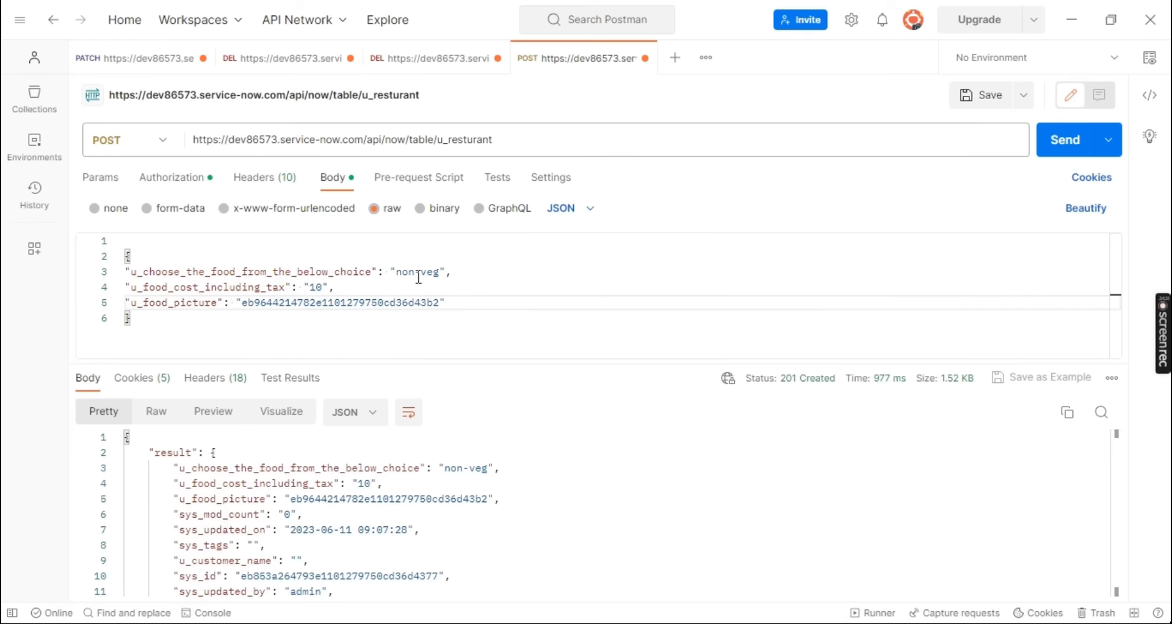
pyautogui.moveTo(458, 304); pyautogui.dragTo(134, 285)
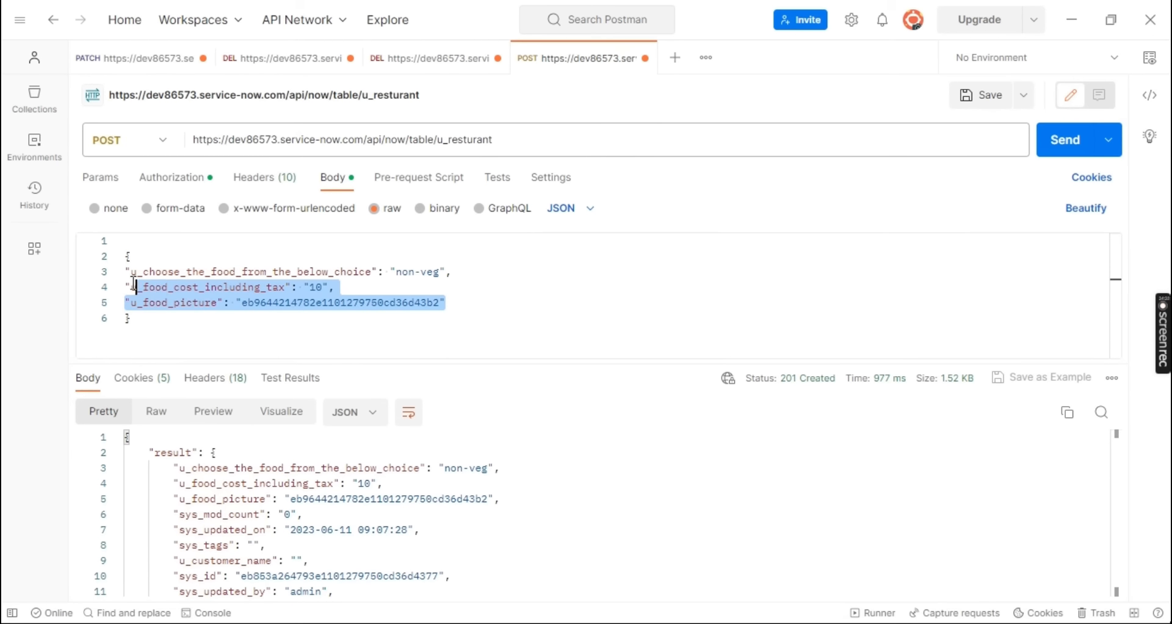
pyautogui.doubleClick(315, 286)
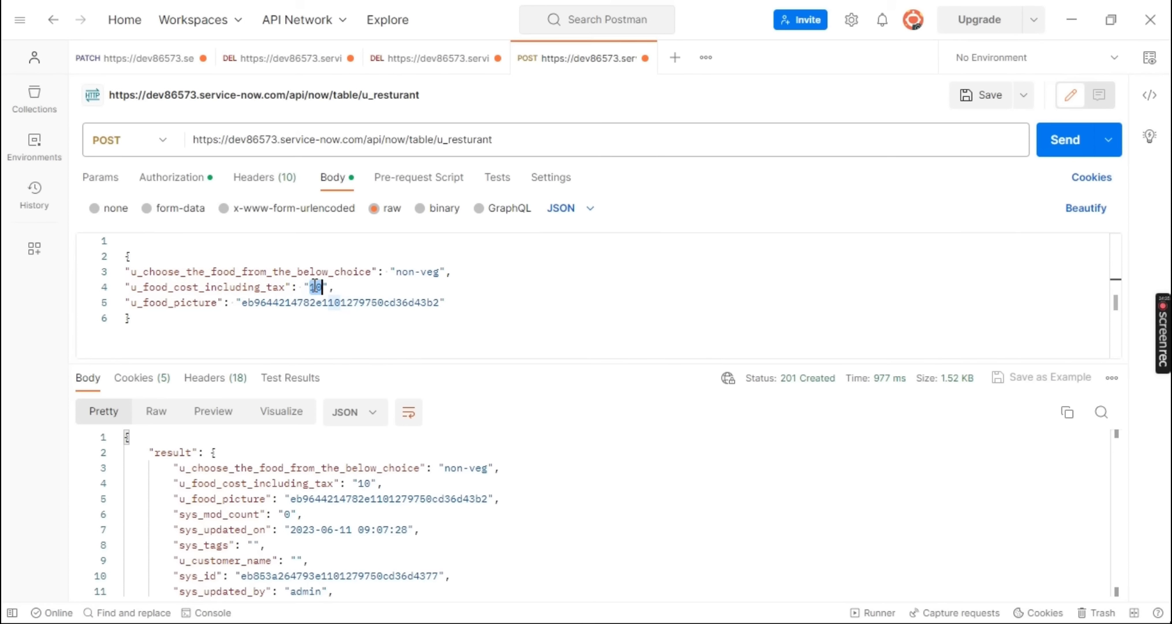
pyautogui.write('100')
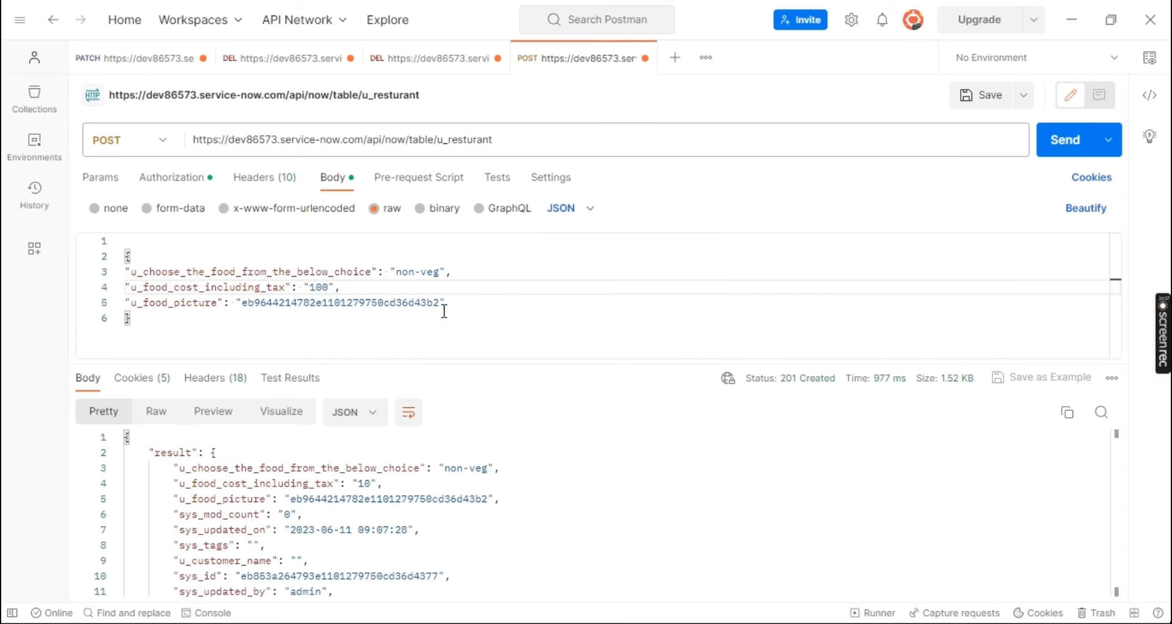
# Delete the u_food_picture and u_choose_the_food_from_the_below_choice lines from the JSON body, along with the comma after the food cost value
pyautogui.moveTo(445, 303); pyautogui.dragTo(116, 303)
pyautogui.press('BackSpace')
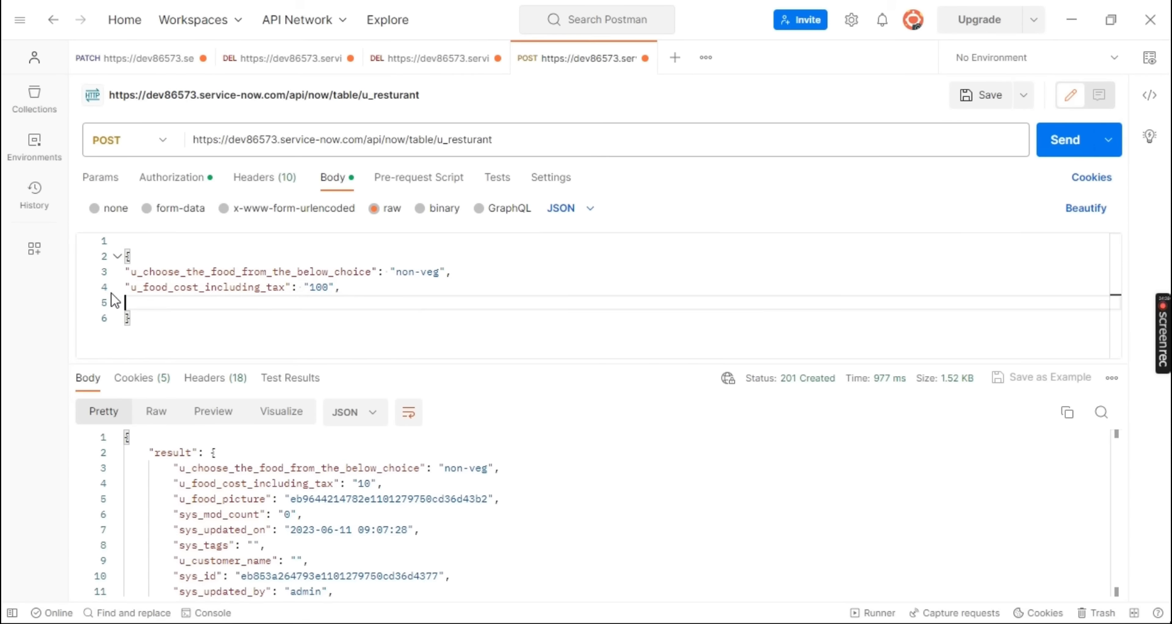
pyautogui.press('BackSpace')
pyautogui.press('BackSpace')
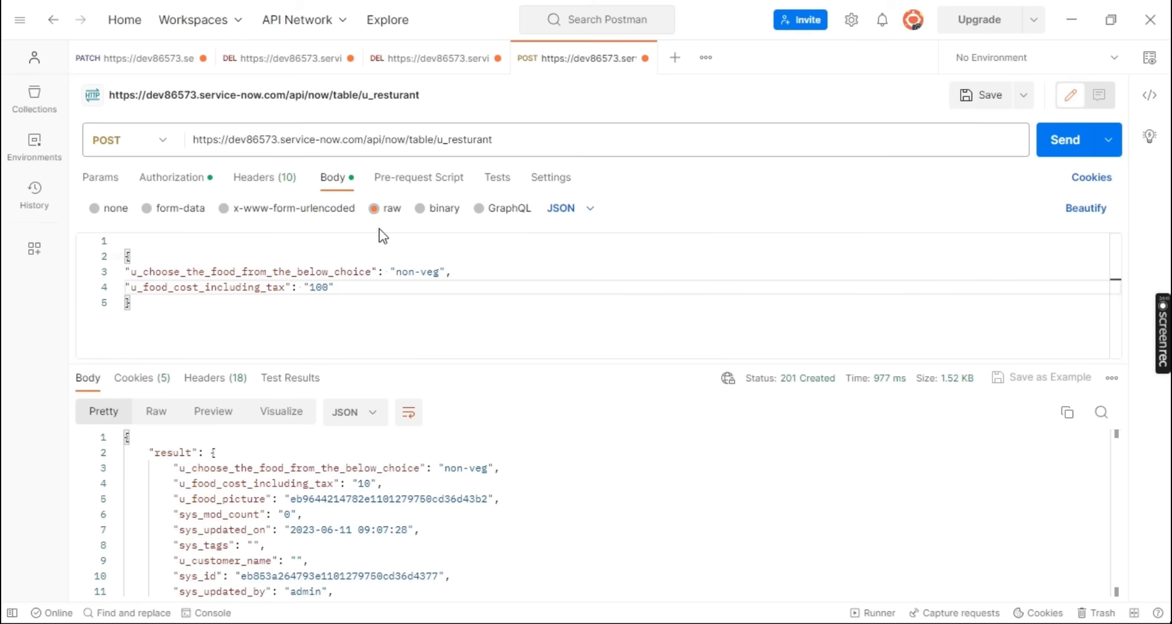
pyautogui.moveTo(455, 272); pyautogui.dragTo(114, 285)
pyautogui.press('BackSpace')
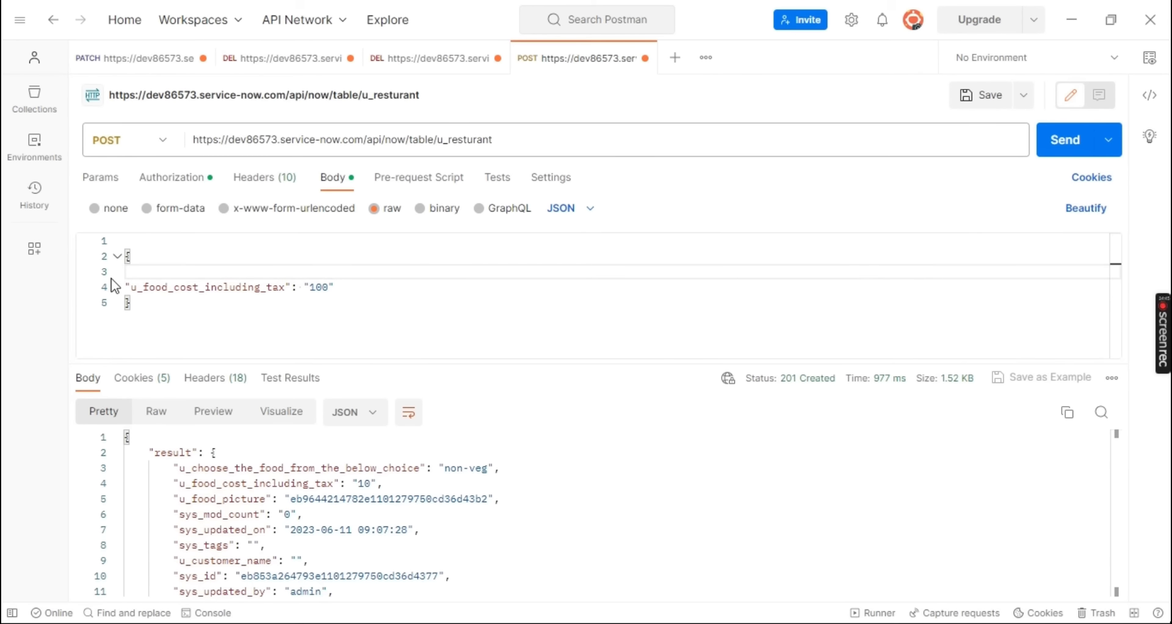
pyautogui.press('BackSpace')
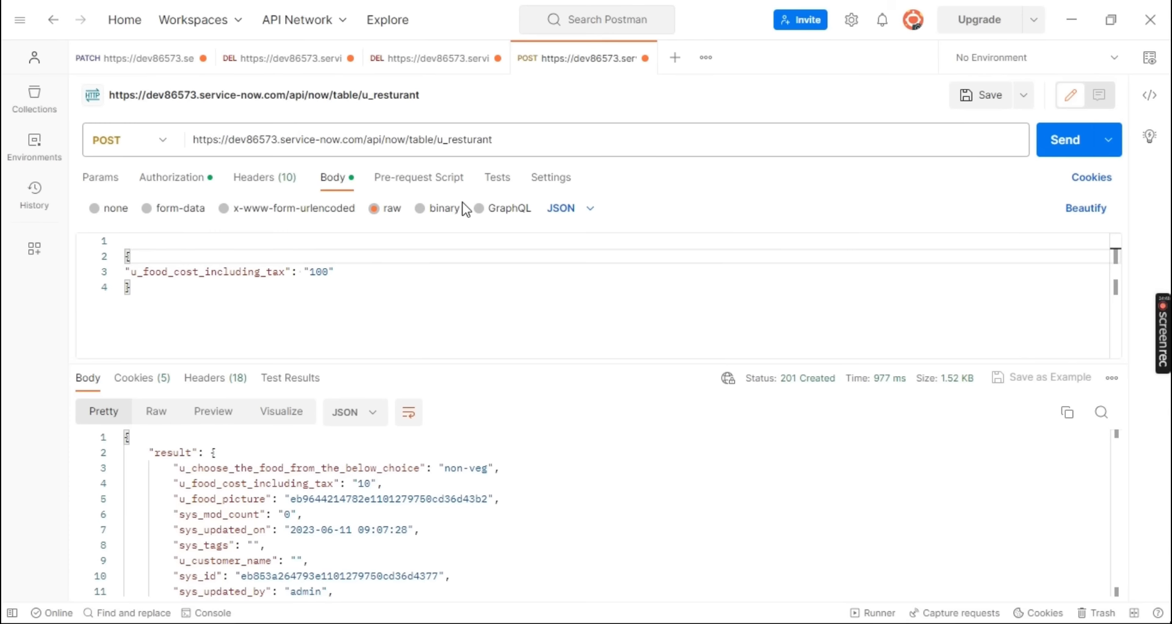
# Change the request method to PATCH, send it to the u_resturant table URL and review the URL and body
pyautogui.click(166, 147)
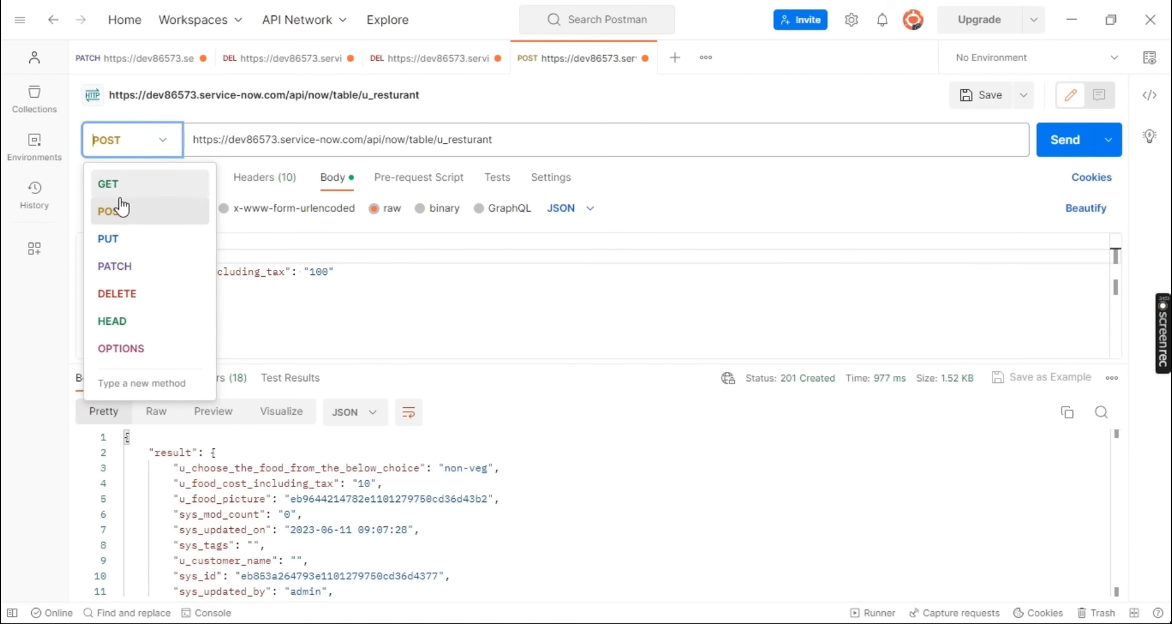
pyautogui.click(135, 276)
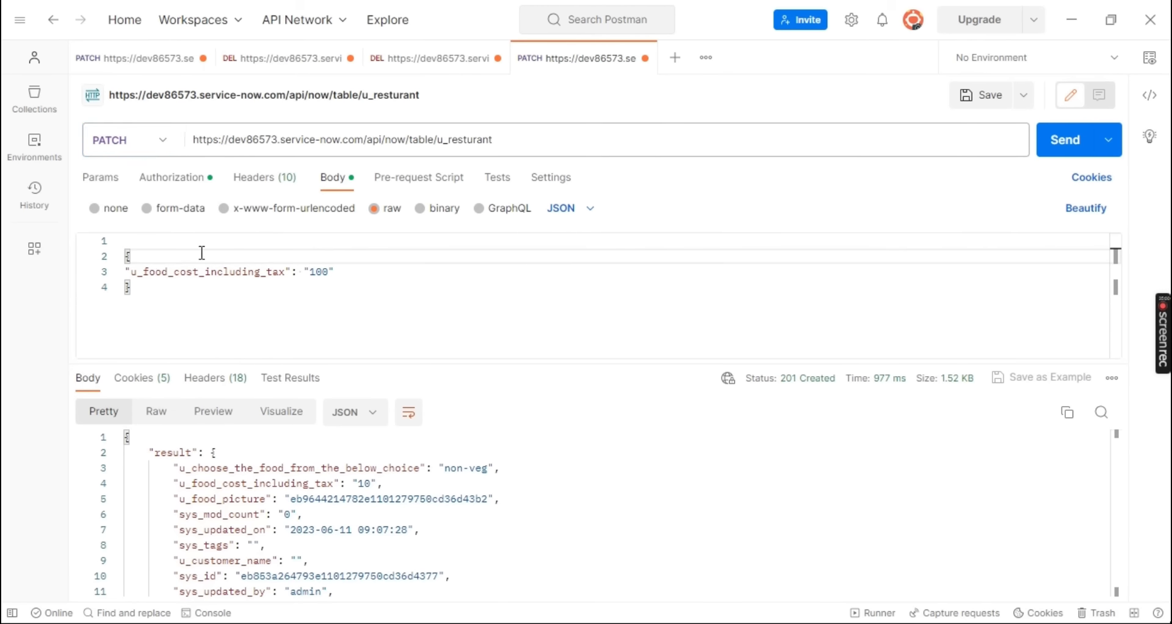
pyautogui.click(1061, 148)
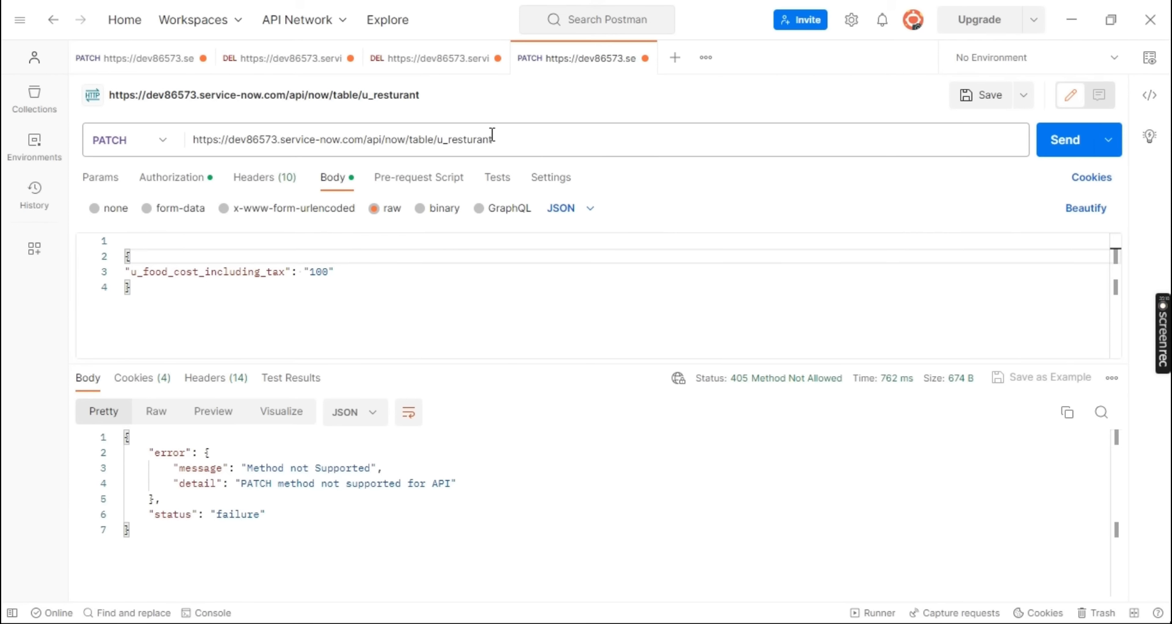
pyautogui.click(404, 137)
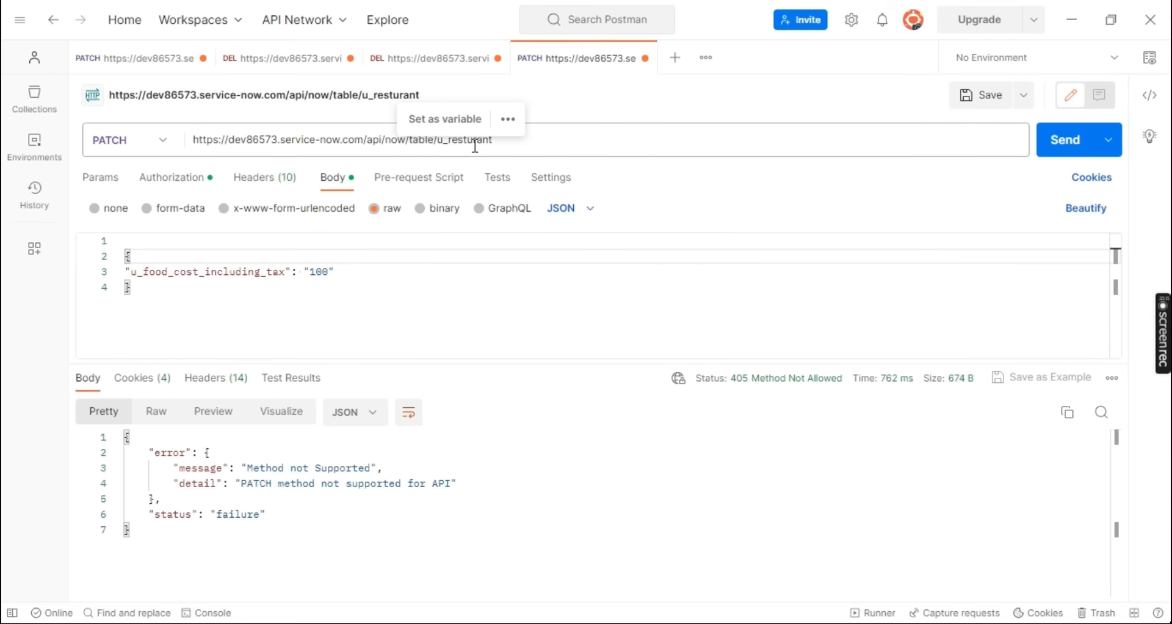
pyautogui.click(547, 145)
pyautogui.click(460, 308)
pyautogui.moveTo(185, 296); pyautogui.dragTo(115, 263)
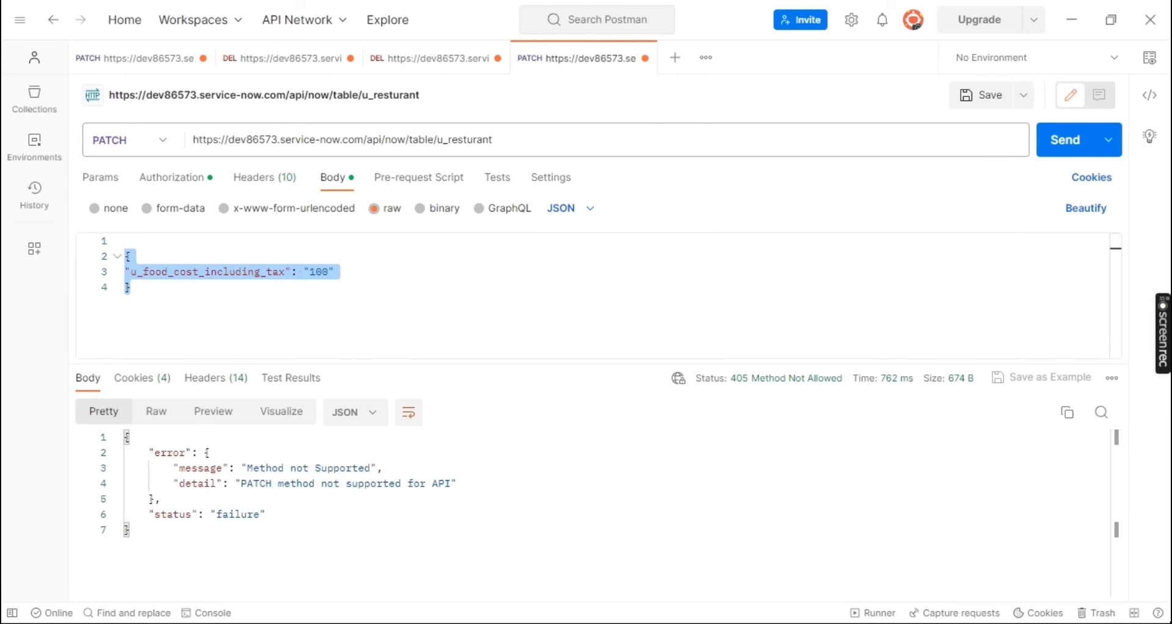
# In ServiceNow, close the choice field's dictionary page and copy the Non-Veg Platter record's sys_id from its web address
pyautogui.hotkey('alt', 'Tab')
pyautogui.click(232, 14)
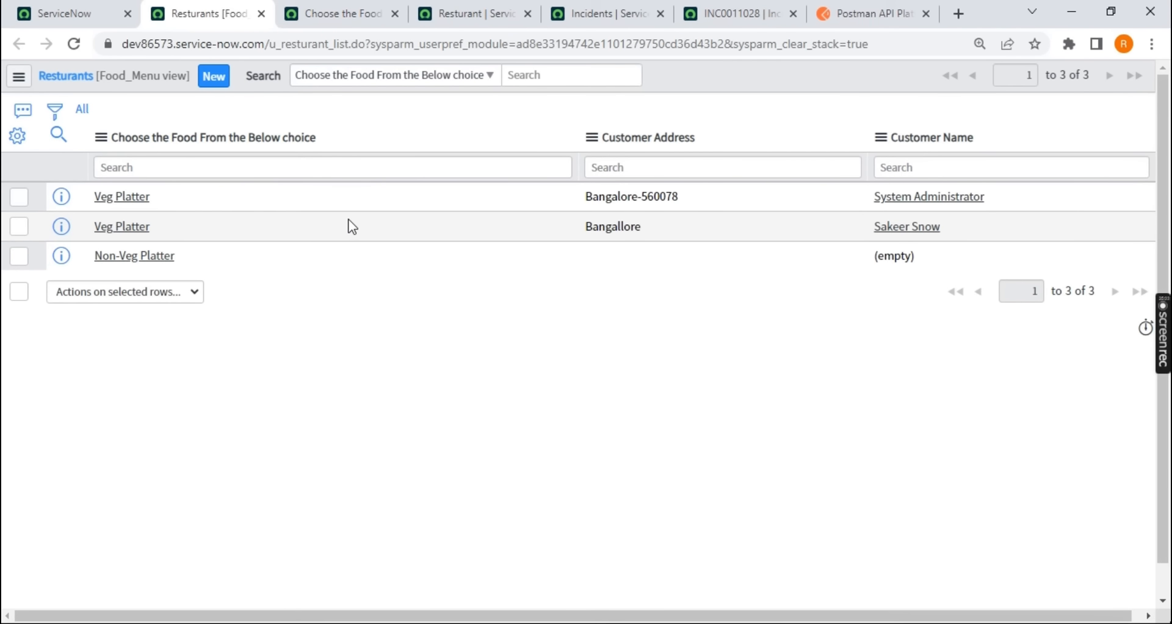
pyautogui.click(369, 13)
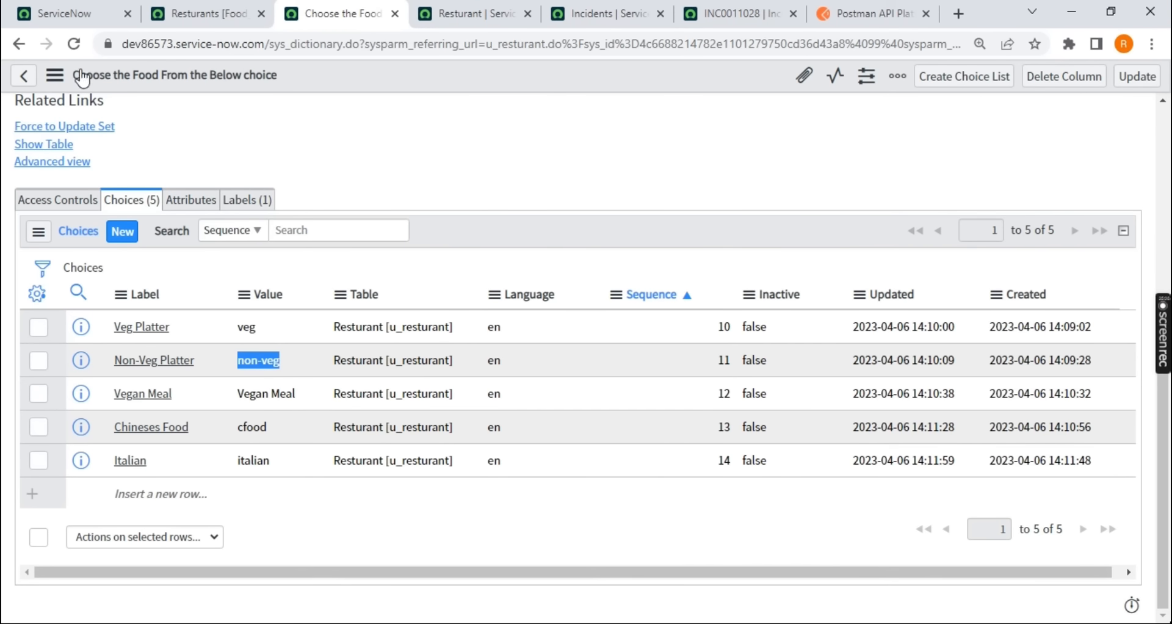
pyautogui.click(14, 47)
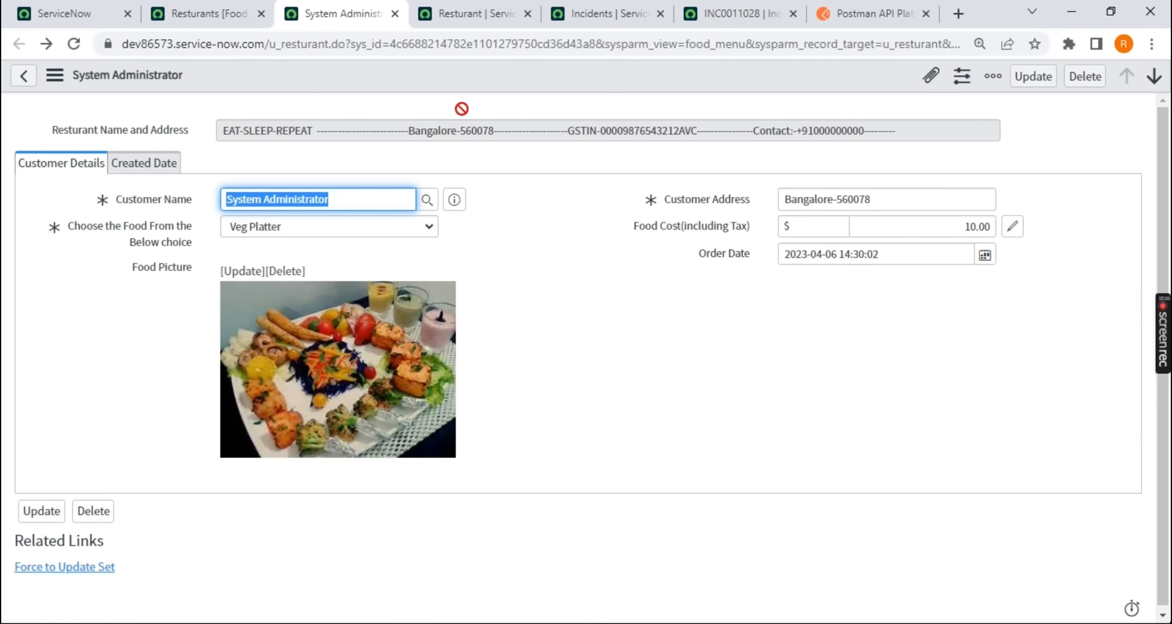
pyautogui.click(395, 13)
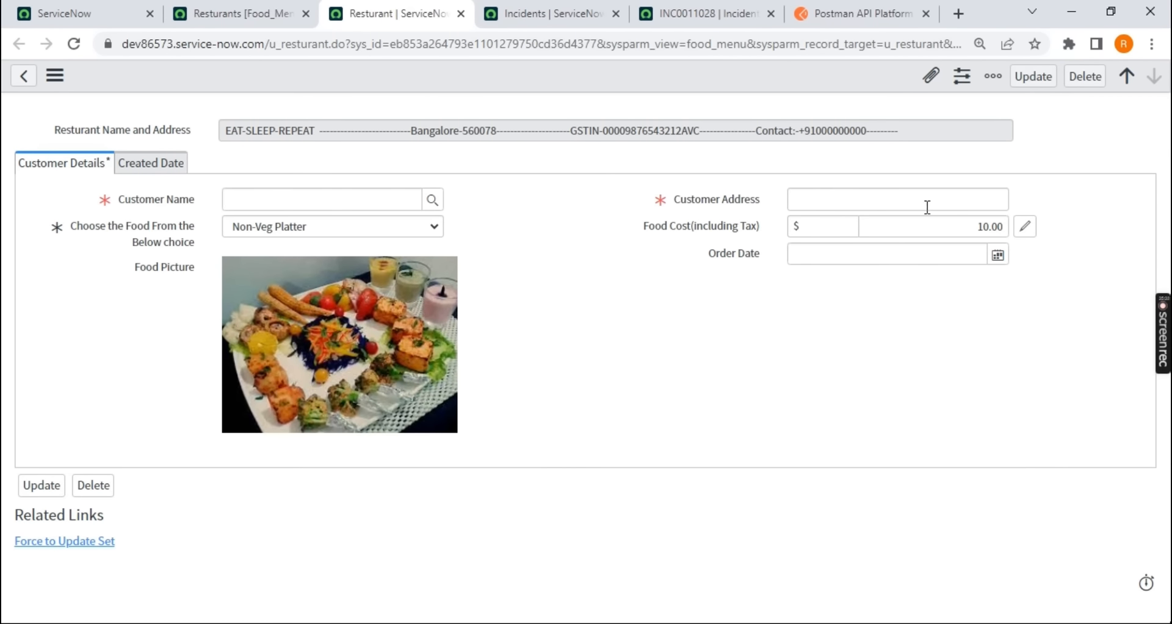
pyautogui.click(972, 222)
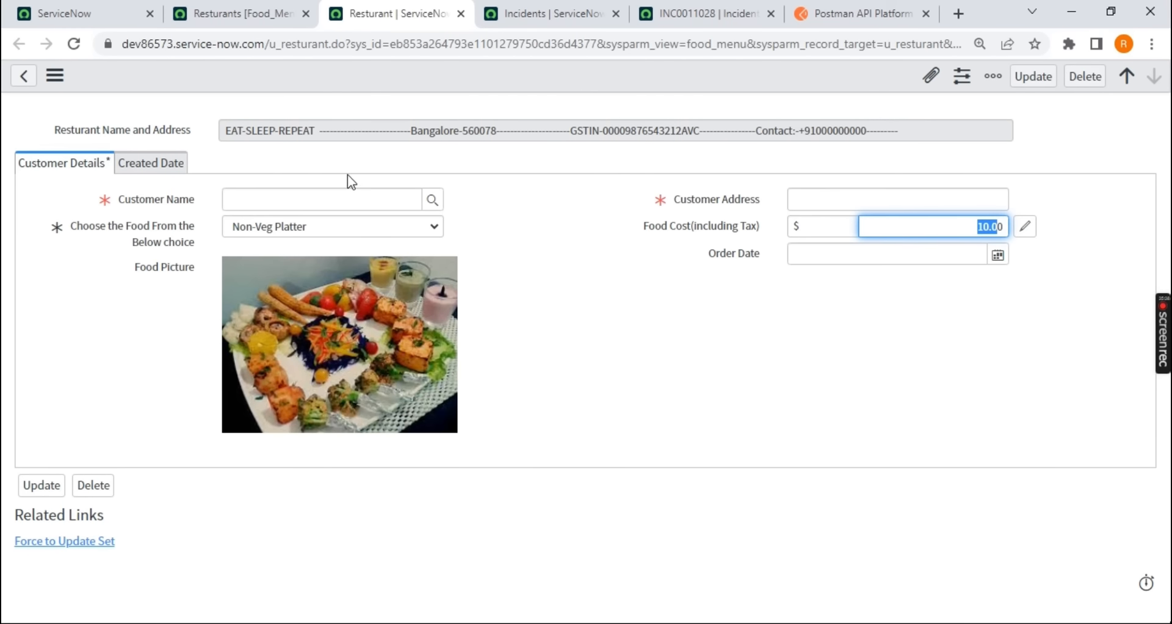
pyautogui.doubleClick(462, 49)
pyautogui.hotkey('ctrl', 'c')
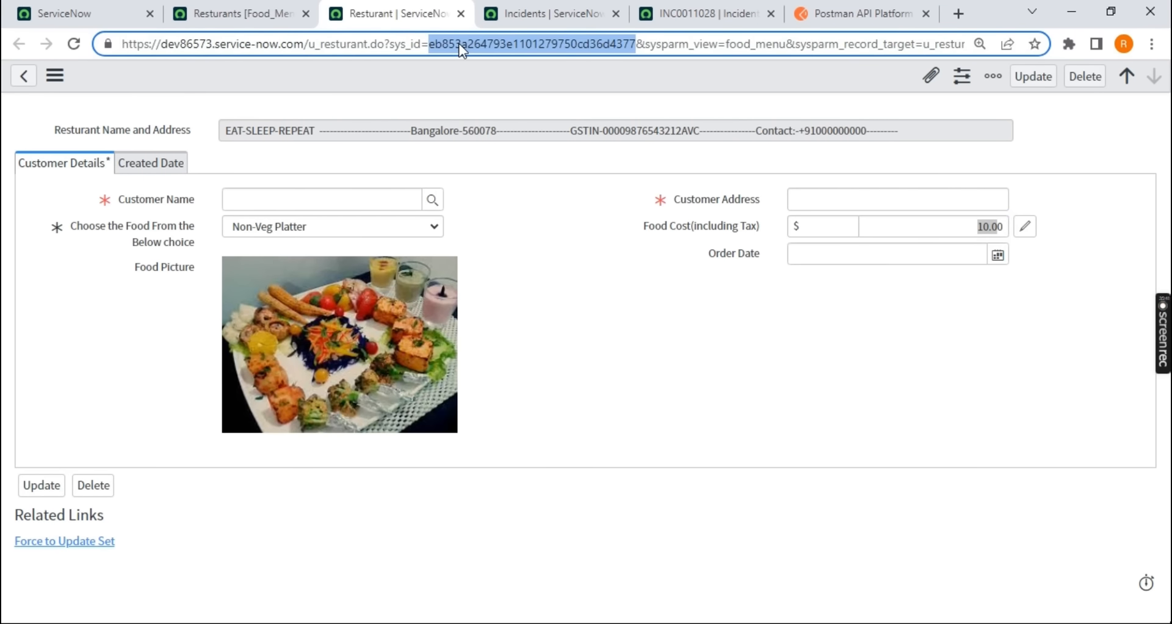
# In Postman, append a slash and the copied sys_id to the u_resturant request URL and send the PATCH request
pyautogui.hotkey('alt', 'Tab')
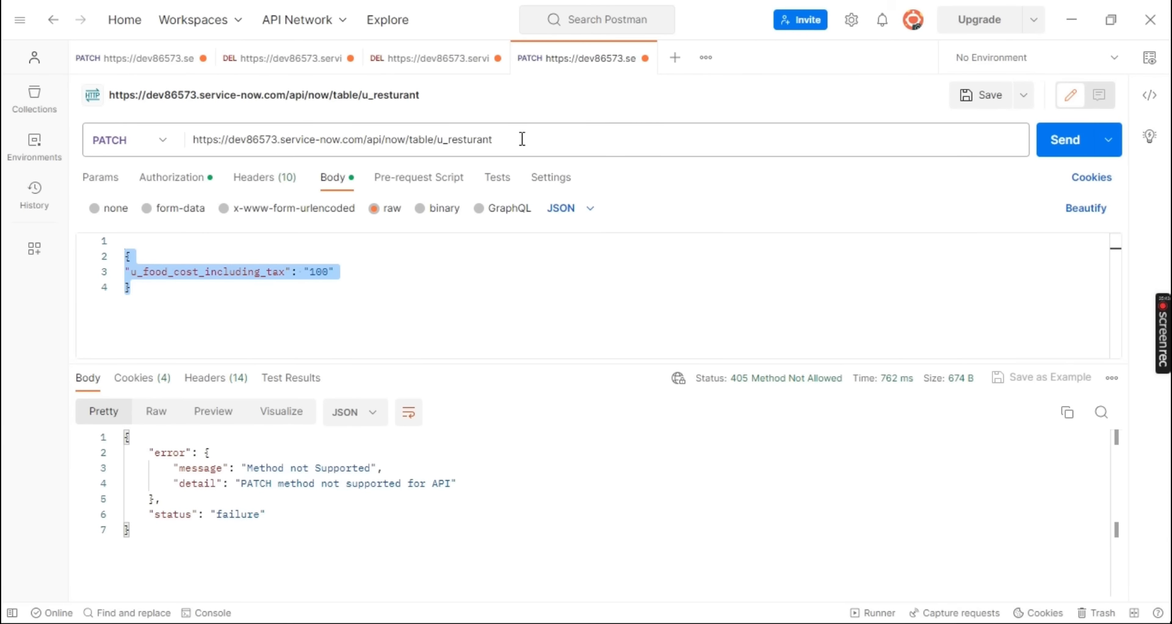
pyautogui.click(523, 139)
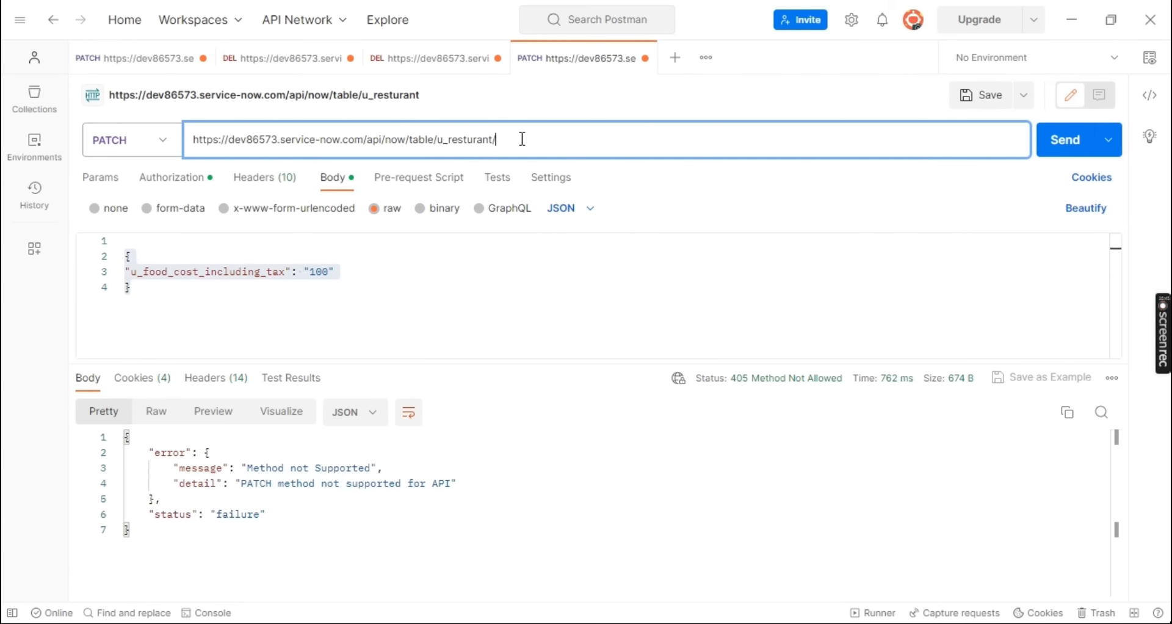
pyautogui.hotkey('ctrl', 'v')
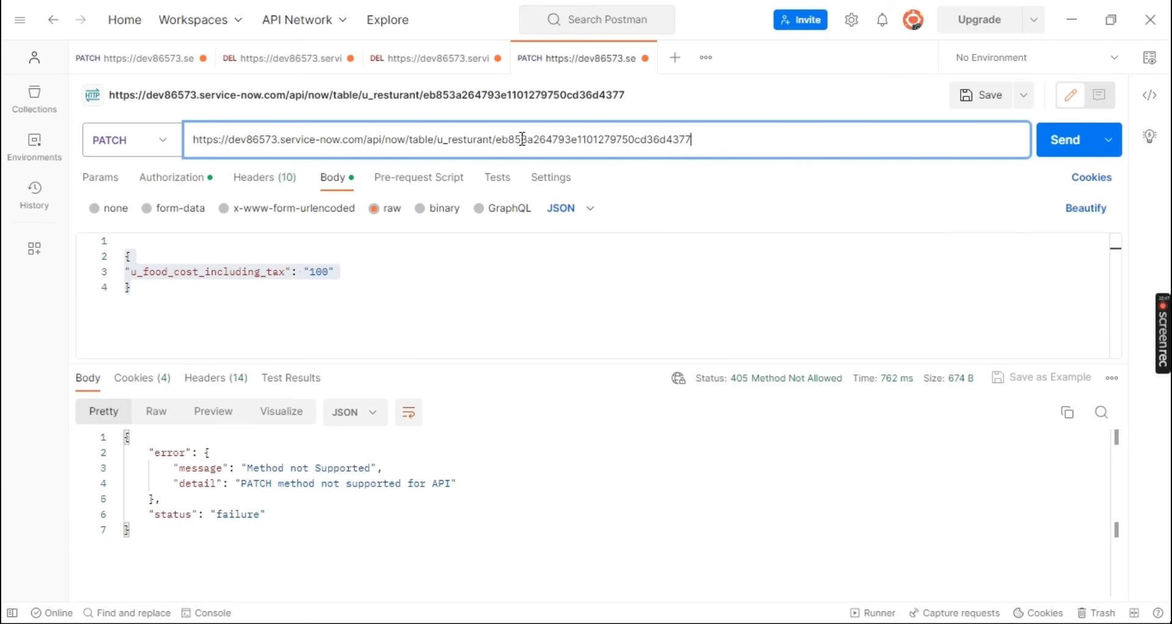
pyautogui.click(1055, 146)
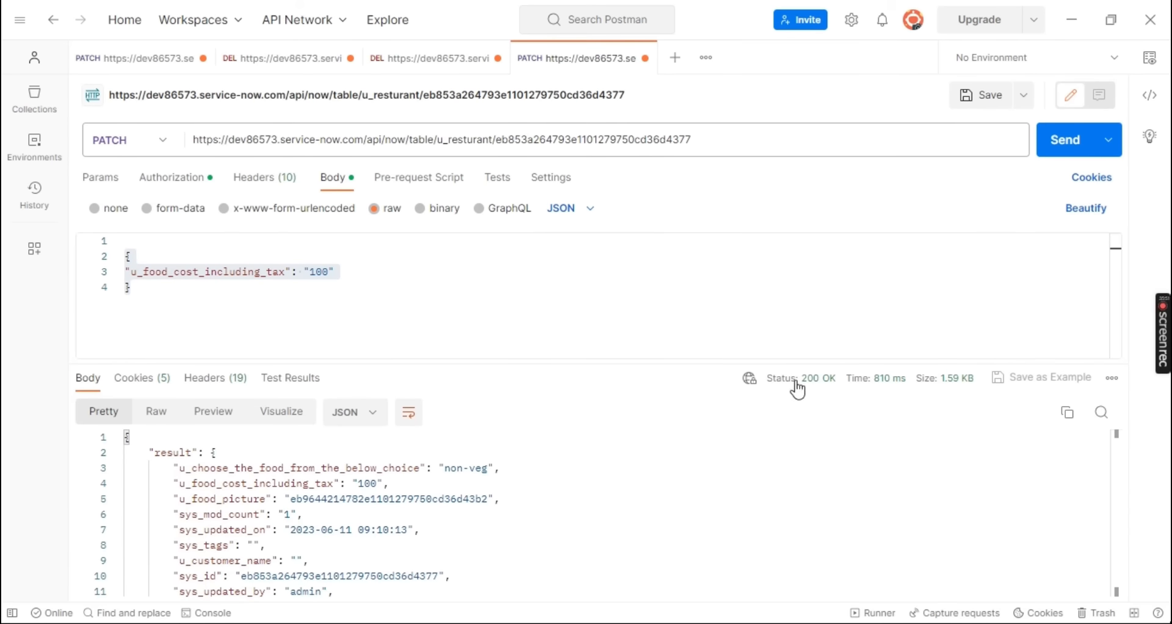
# Check the Non-Veg Platter record's food cost in ServiceNow, then review the sys_id in the Postman request URL
pyautogui.hotkey('alt', 'Tab')
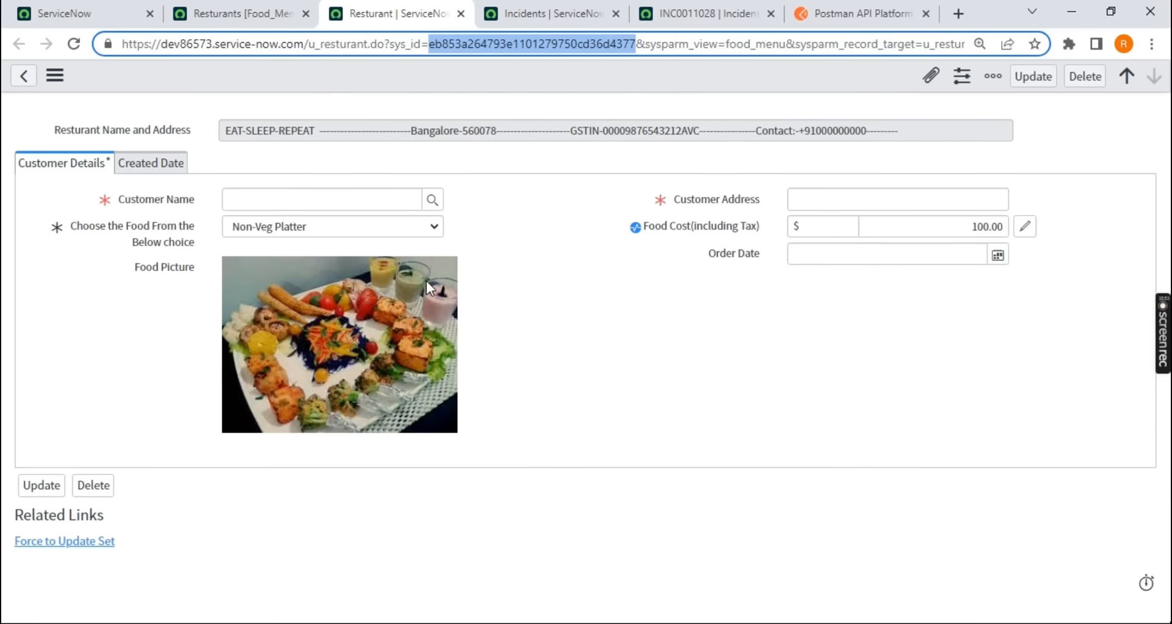
pyautogui.click(950, 231)
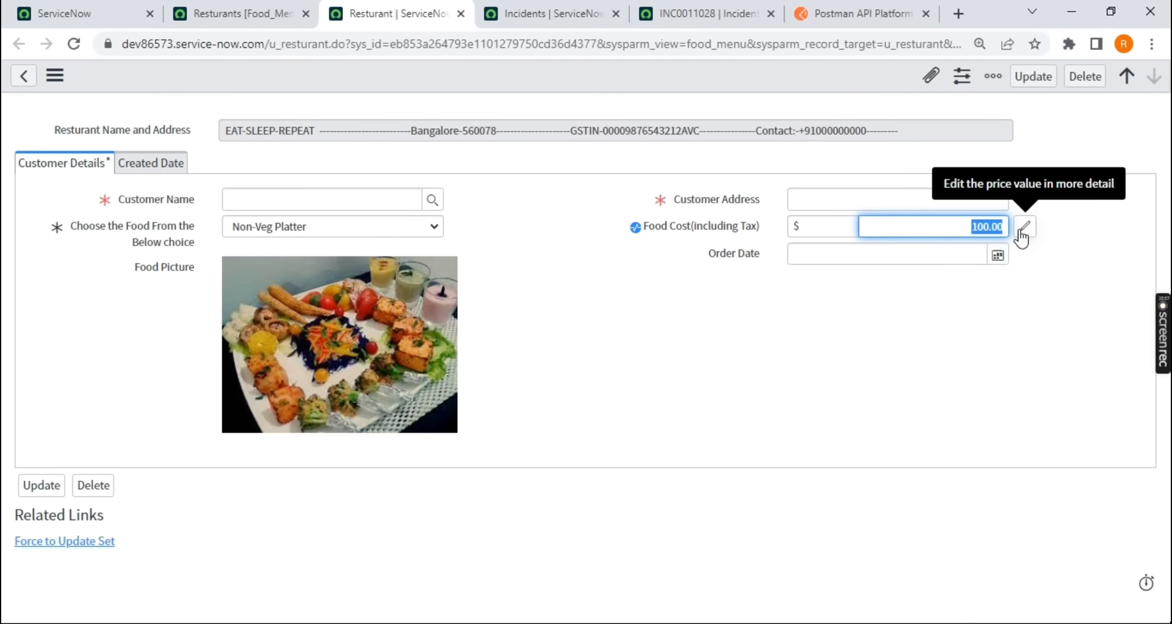
pyautogui.hotkey('alt', 'Tab')
pyautogui.doubleClick(574, 139)
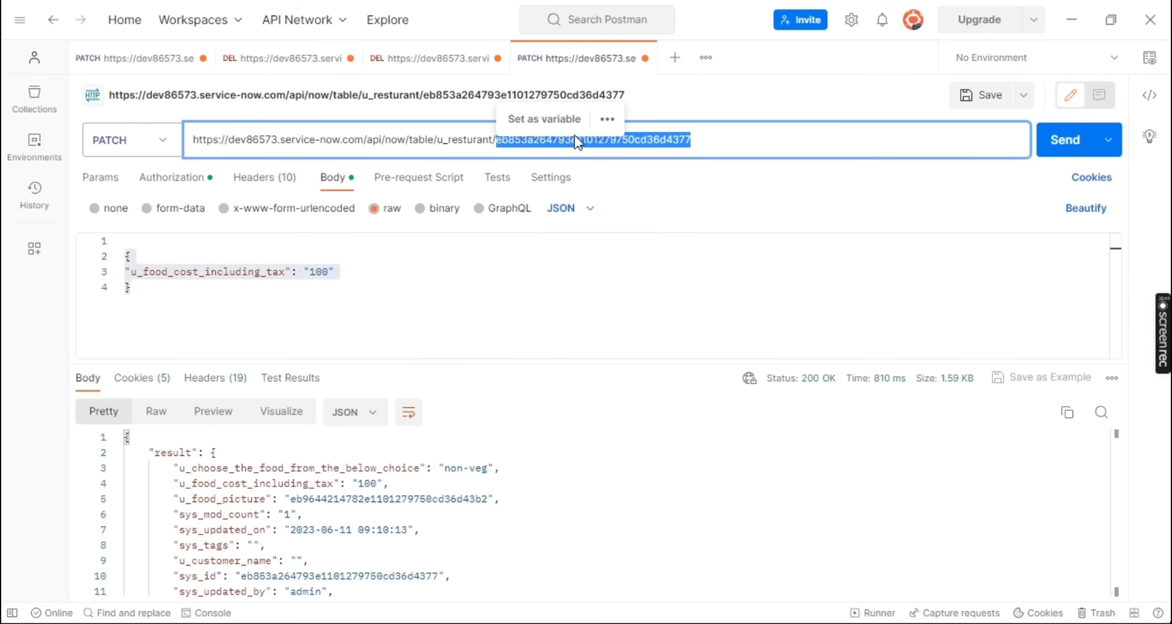
pyautogui.click(686, 136)
pyautogui.doubleClick(626, 139)
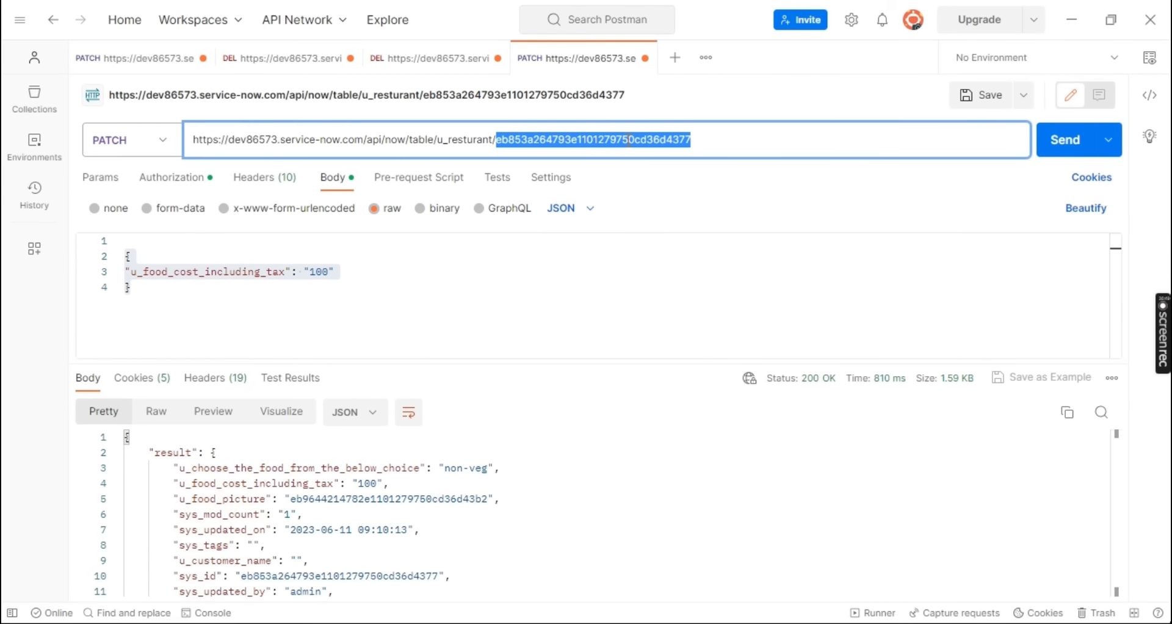
# Set u_food_cost_including_tax to "500" in the PATCH request body
pyautogui.click(313, 272)
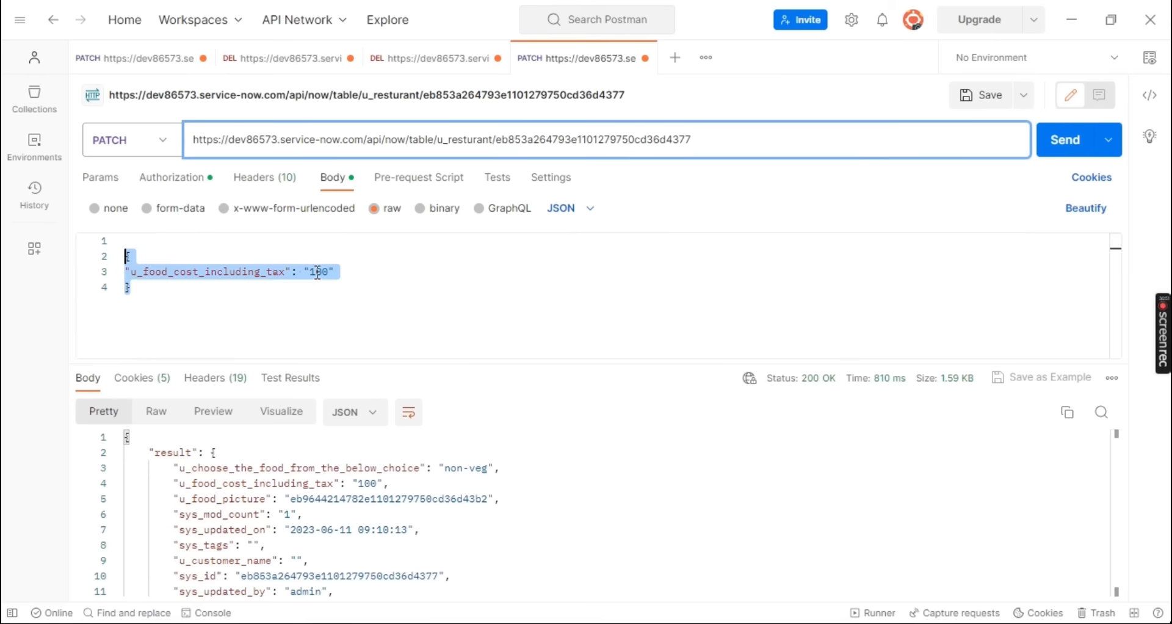
pyautogui.doubleClick(313, 272)
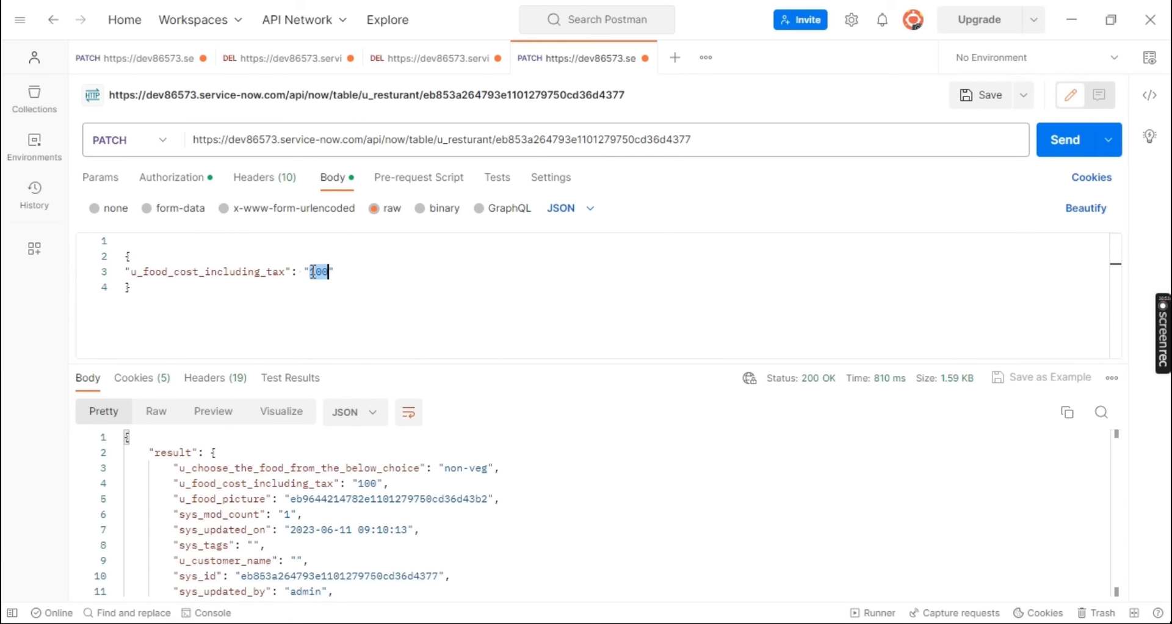
pyautogui.write('500')
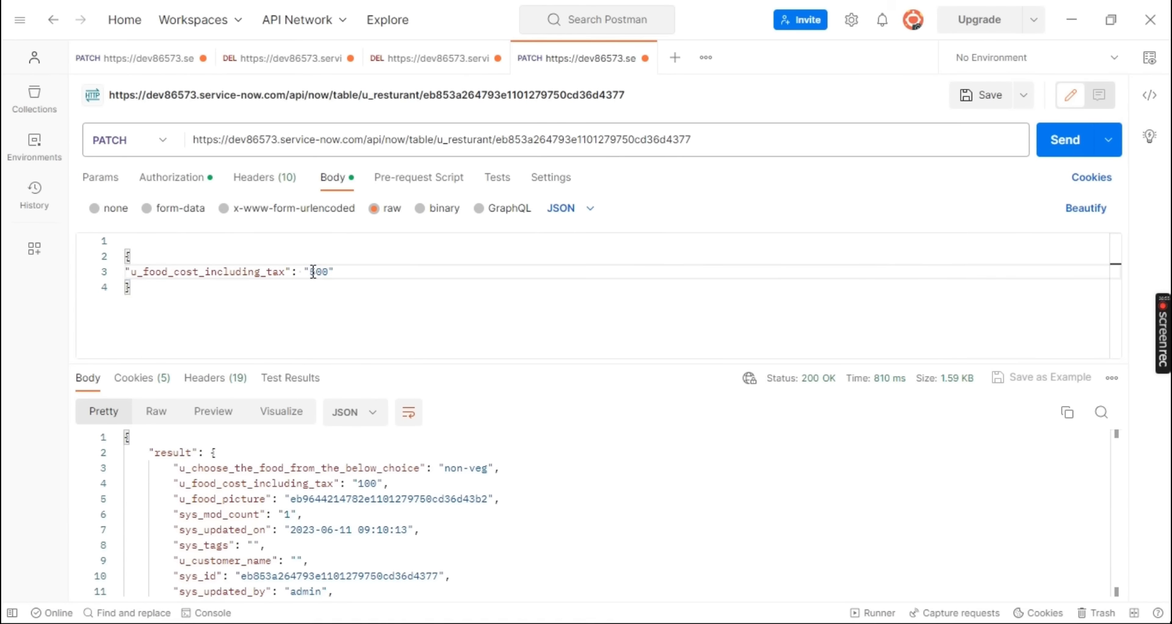
# Remove the record's sys_id from the request URL, send the PATCH request and check its response status
pyautogui.doubleClick(594, 140)
pyautogui.hotkey('ctrl', 'c')
pyautogui.press('BackSpace')
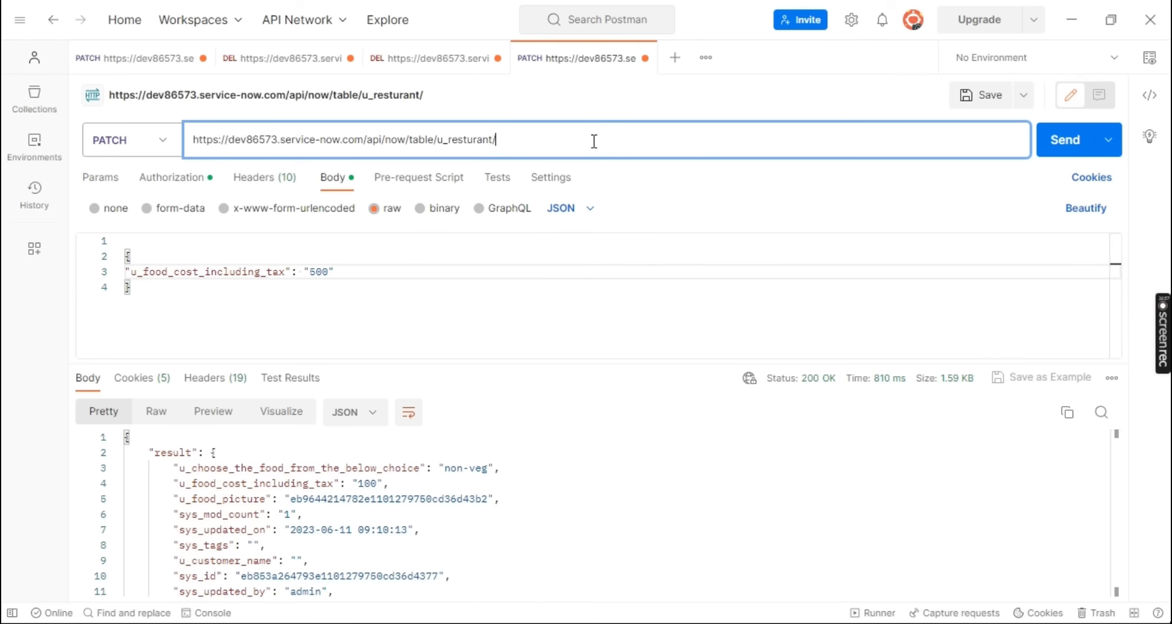
pyautogui.click(1069, 156)
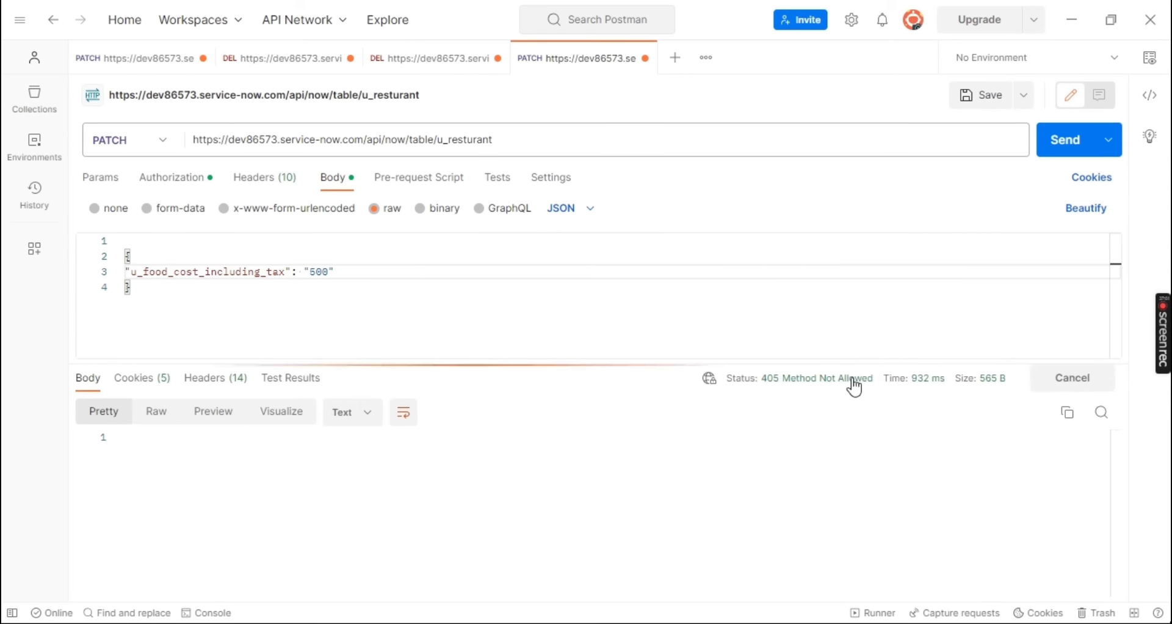
pyautogui.moveTo(817, 389)
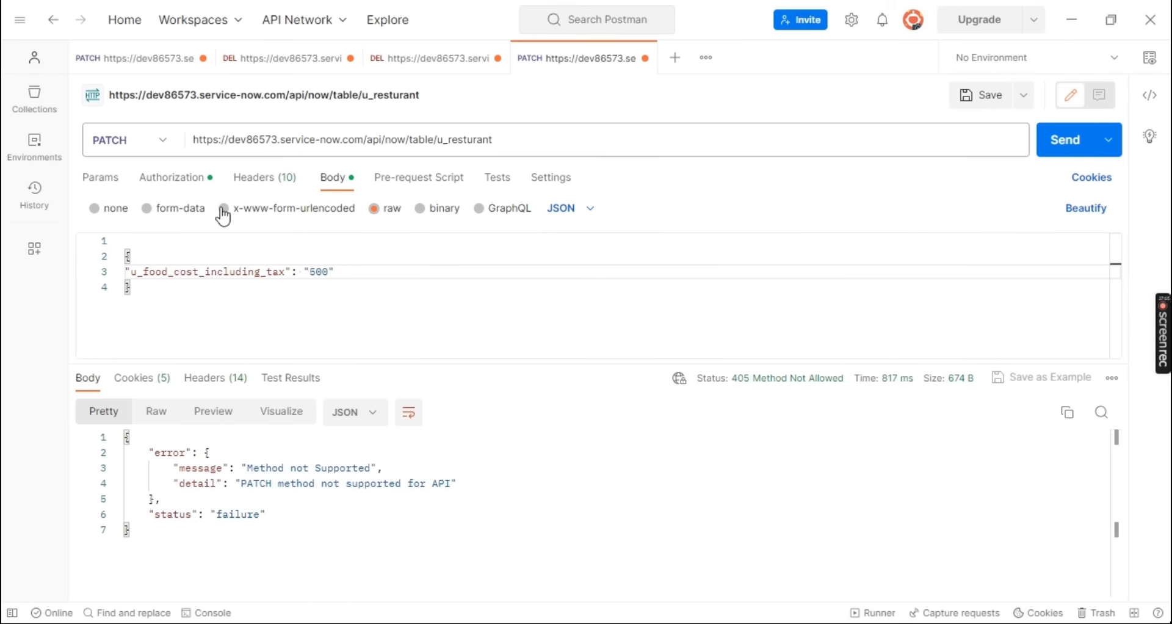
# Copy the Non-Veg Platter record's sys_id from its ServiceNow address and append it after a slash to the Postman request URL
pyautogui.click(520, 142)
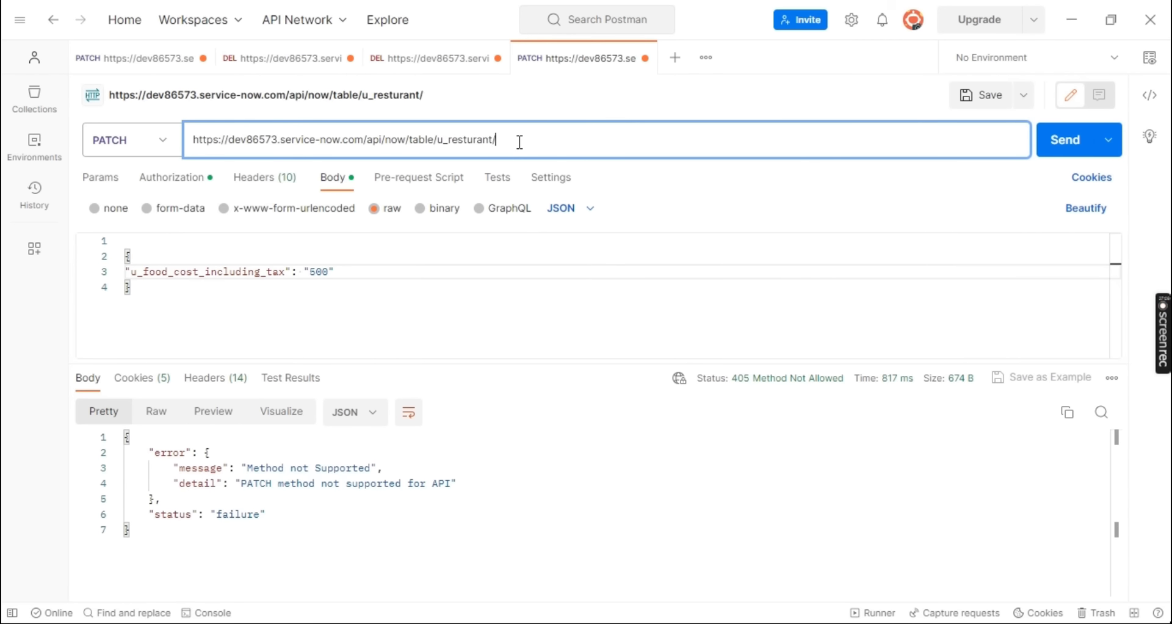
pyautogui.hotkey('ctrl', 'v')
pyautogui.hotkey('alt', 'Tab')
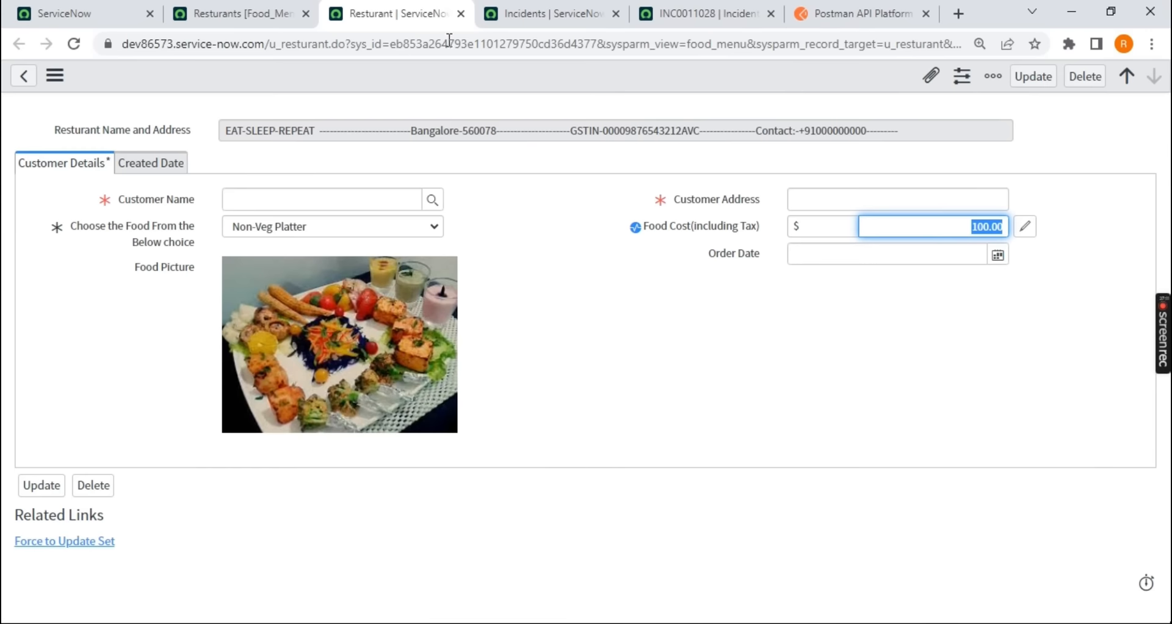
pyautogui.doubleClick(512, 42)
pyautogui.hotkey('ctrl', 'c')
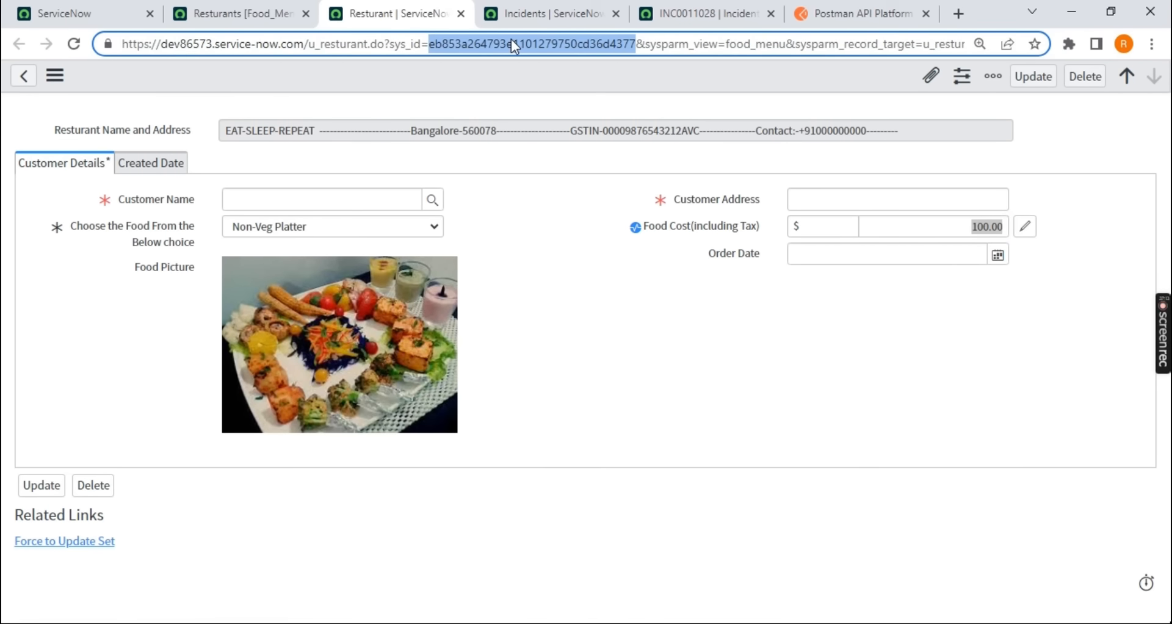
pyautogui.hotkey('alt', 'Tab')
pyautogui.doubleClick(575, 140)
pyautogui.hotkey('ctrl', 'v')
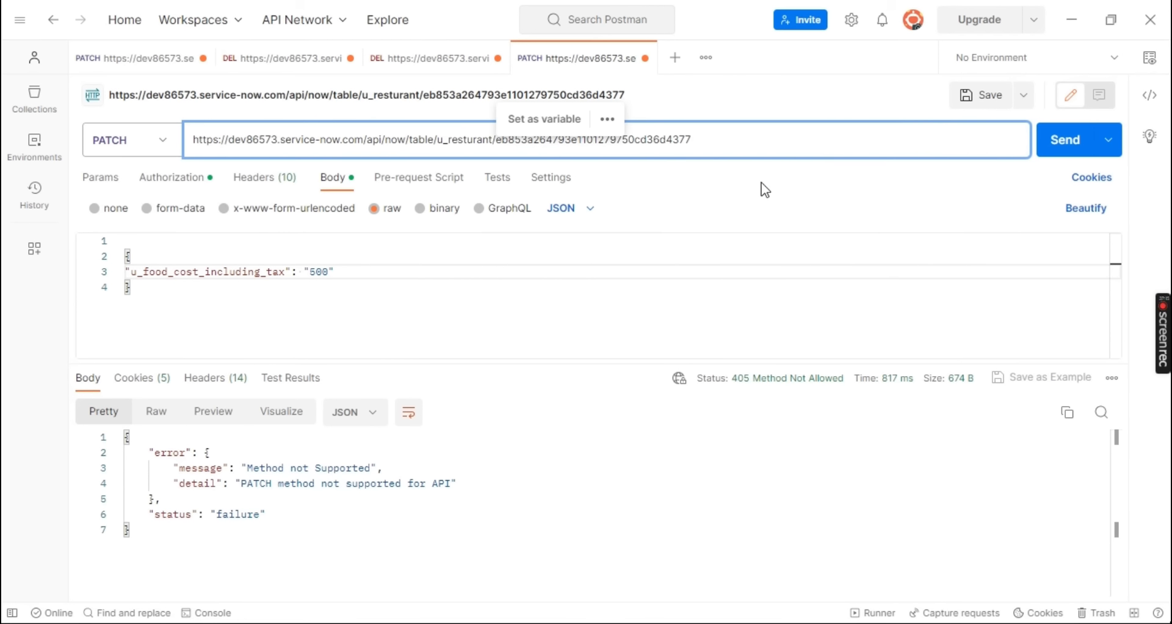
# Send the PATCH request, then check its response status and the Non-Veg Platter record's food cost in ServiceNow
pyautogui.click(1062, 142)
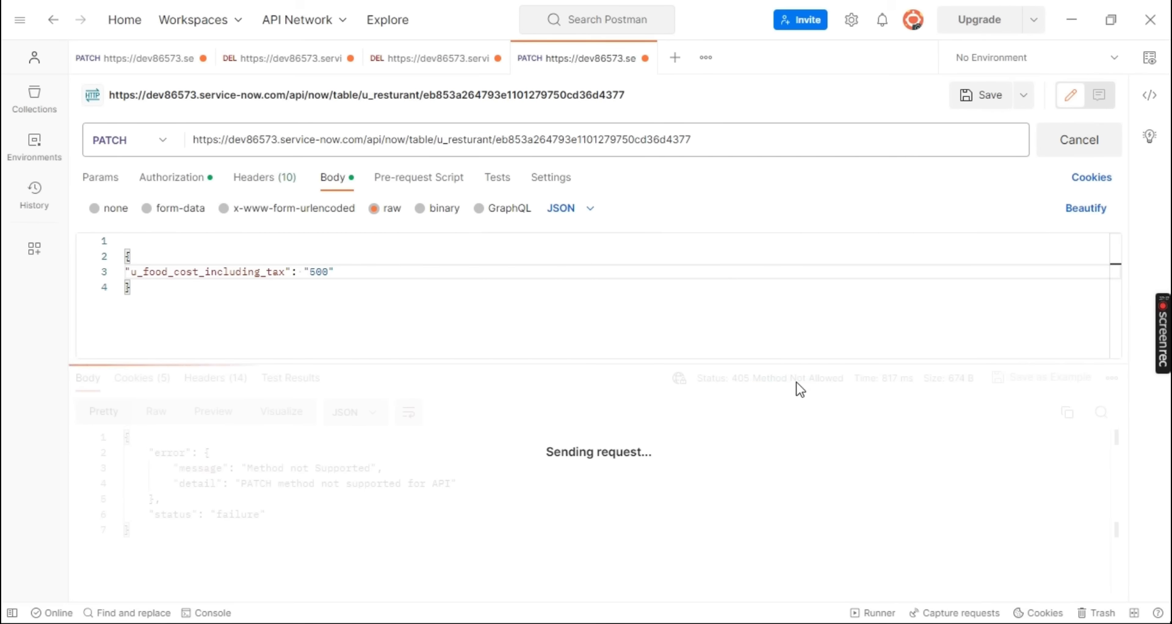
pyautogui.moveTo(829, 381)
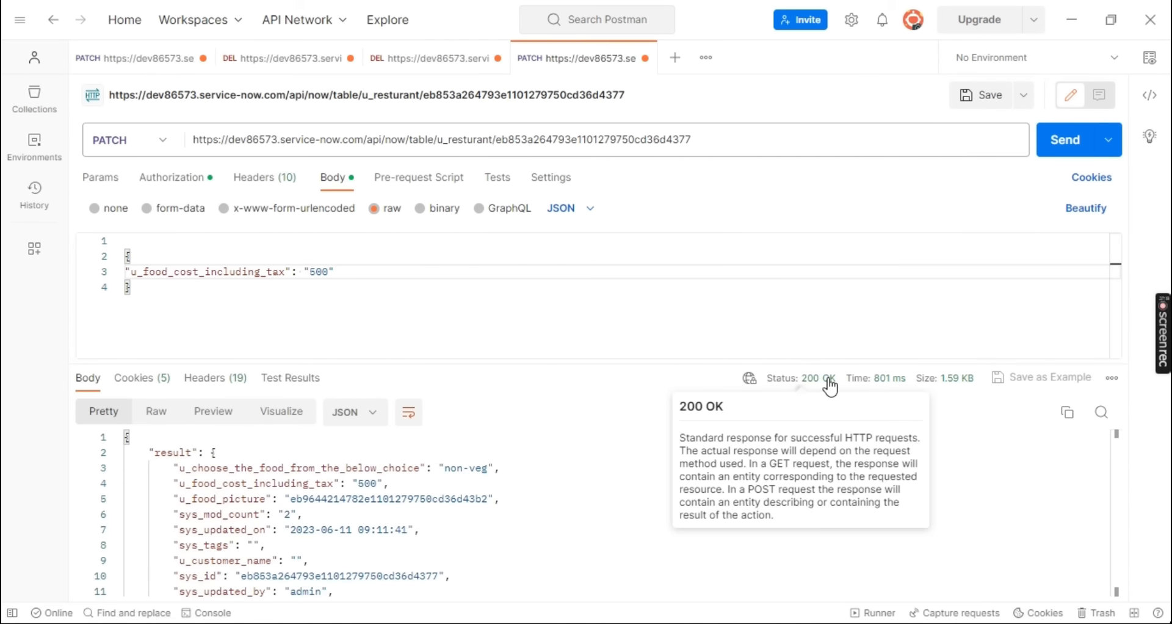
pyautogui.hotkey('alt', 'Tab')
pyautogui.moveTo(974, 229); pyautogui.dragTo(1004, 228)
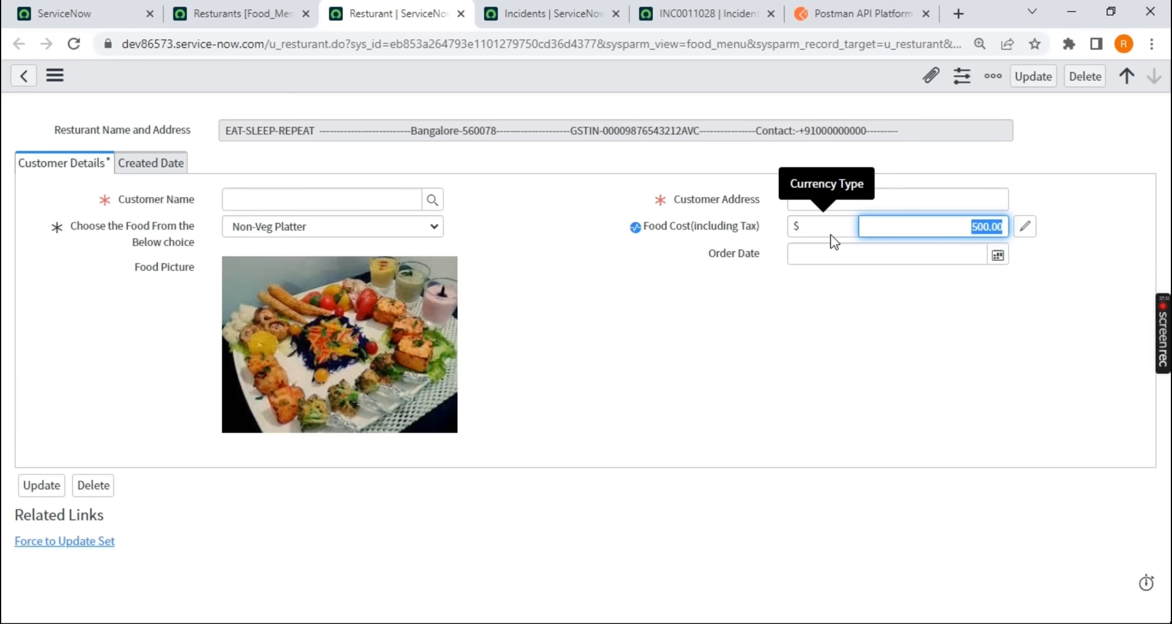
# In Postman, change the request to DELETE on the plain u_resturant URL, removing the sys_id and the JSON body
pyautogui.hotkey('alt', 'Tab')
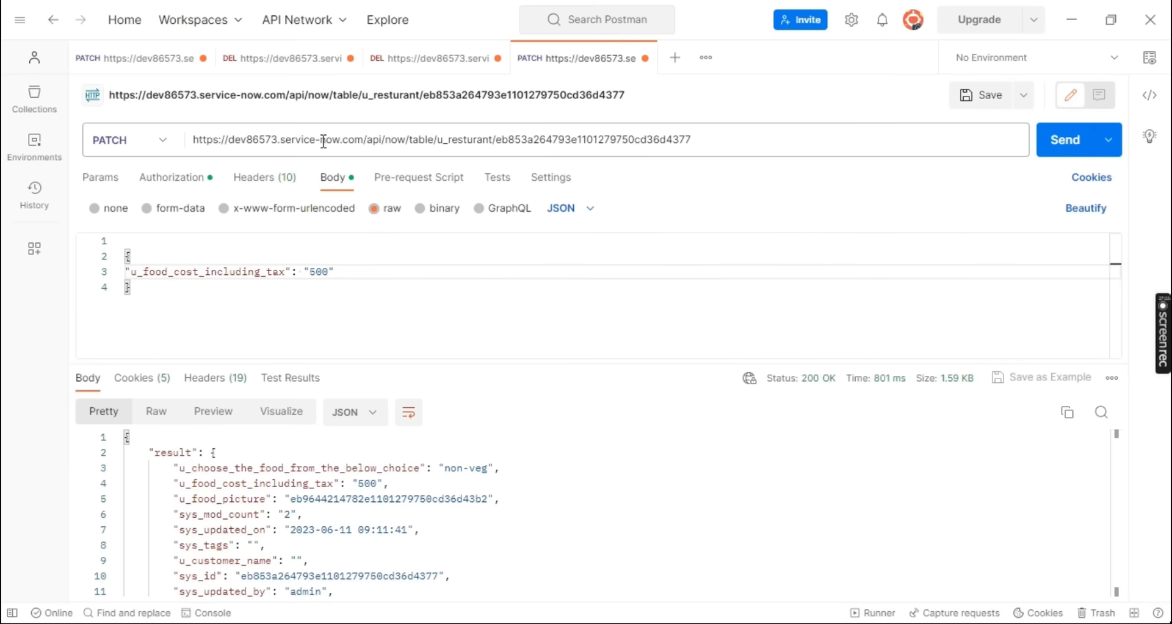
pyautogui.click(166, 158)
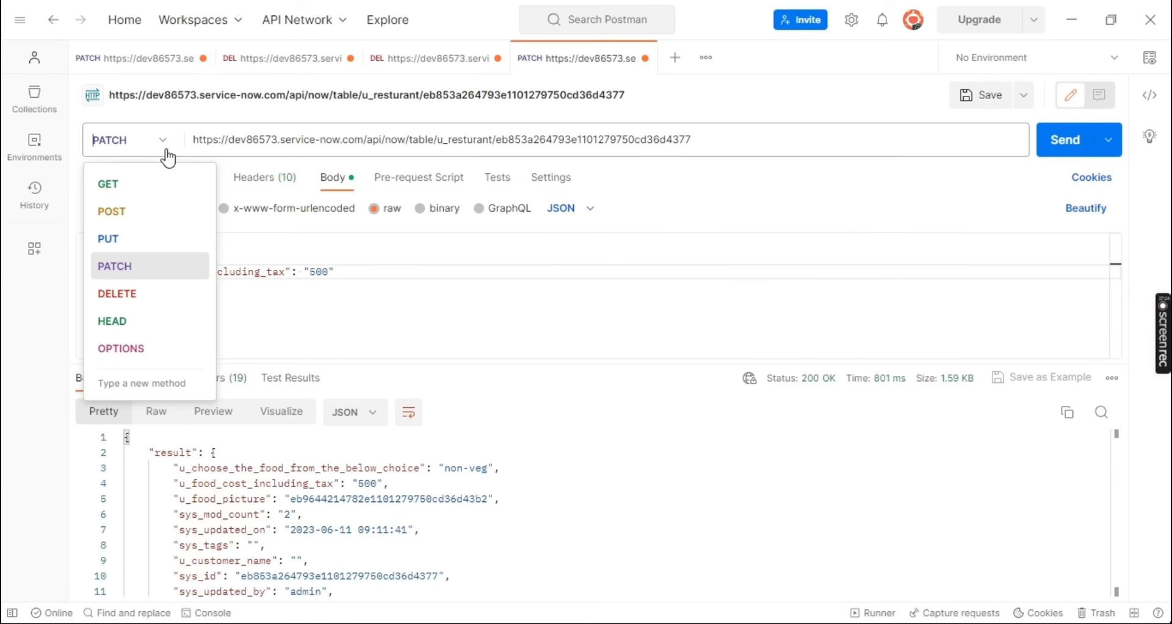
pyautogui.click(123, 295)
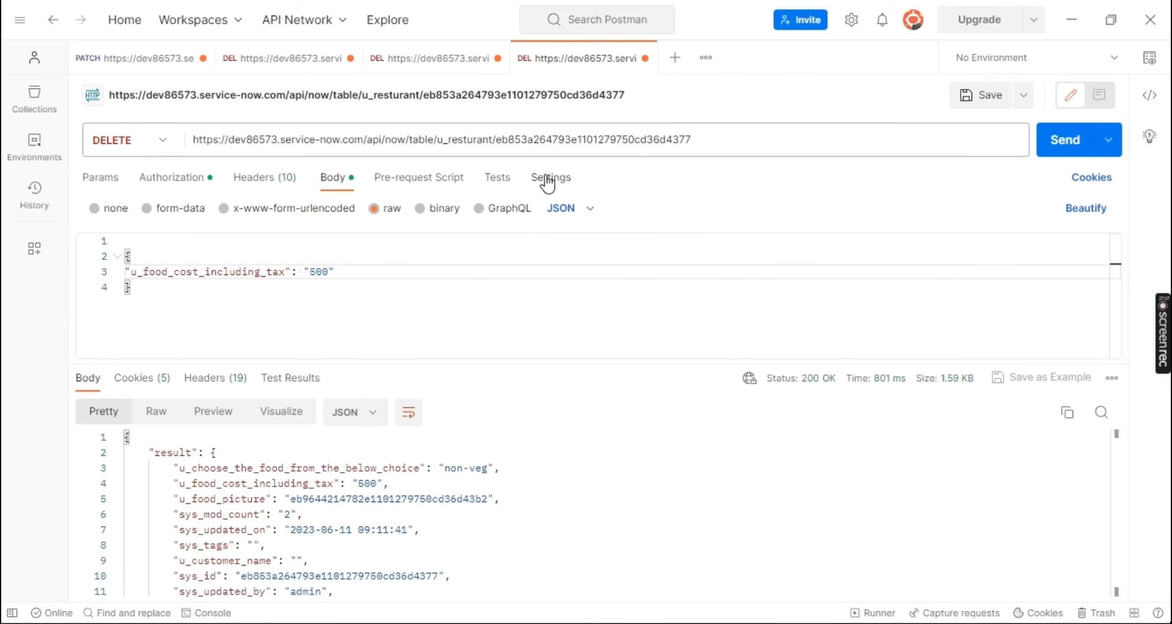
pyautogui.doubleClick(584, 140)
pyautogui.hotkey('ctrl', 'c')
pyautogui.press('BackSpace')
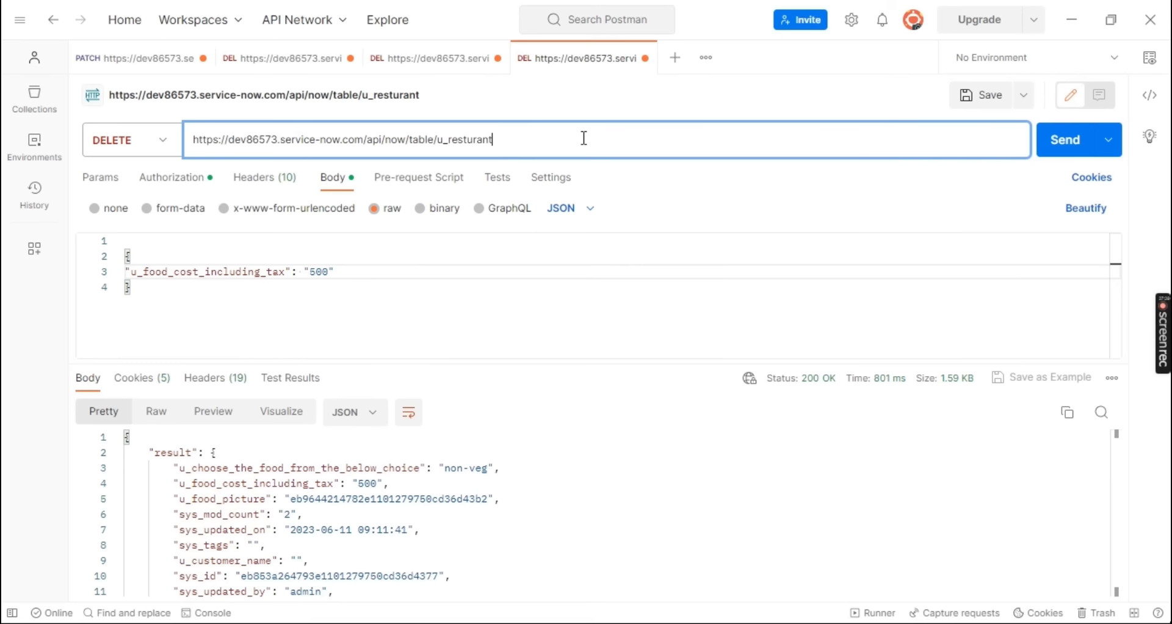
pyautogui.moveTo(124, 309); pyautogui.dragTo(118, 235)
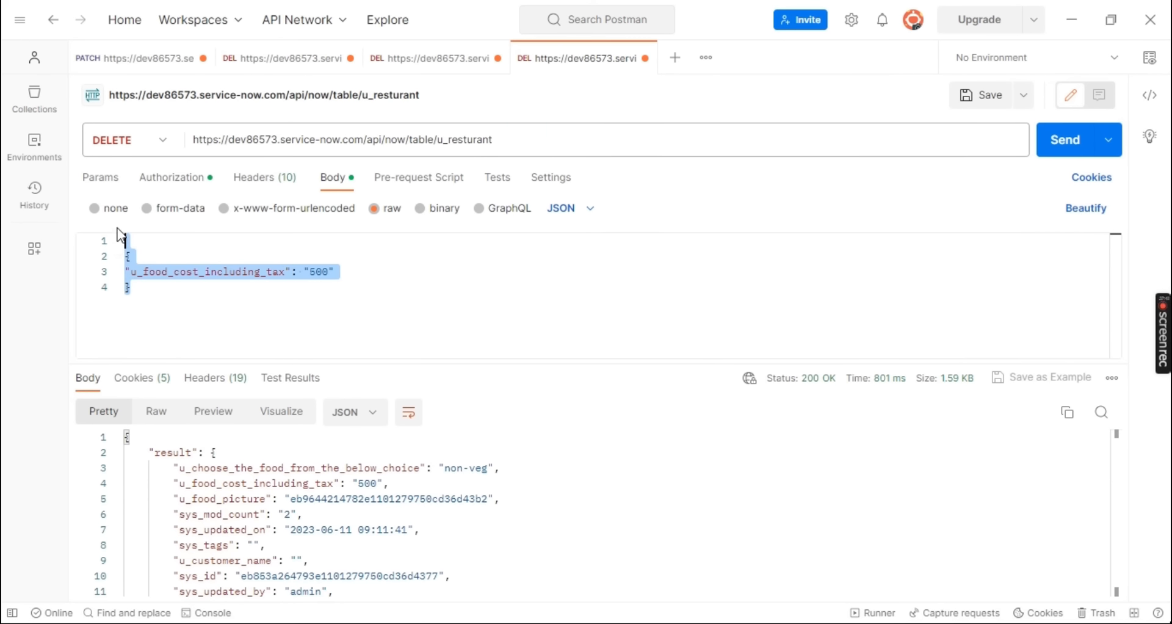
pyautogui.press('BackSpace')
# Switch to Notepad++ and review the create, update, read and delete HTTP method notes in new 143
pyautogui.hotkey('alt', 'Tab')
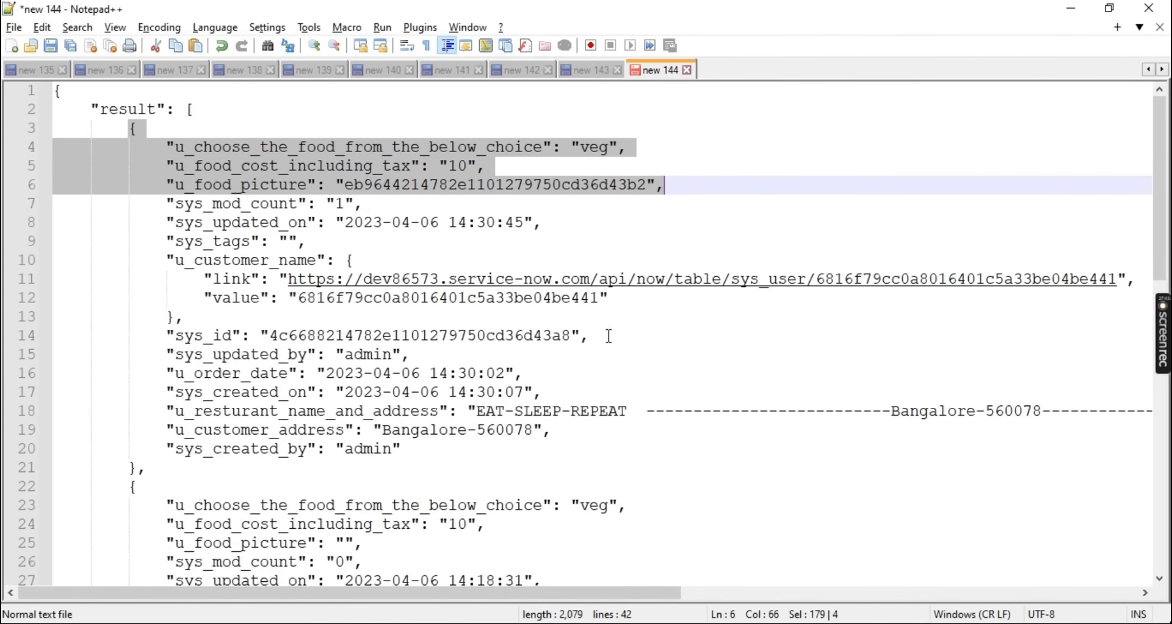
pyautogui.click(580, 70)
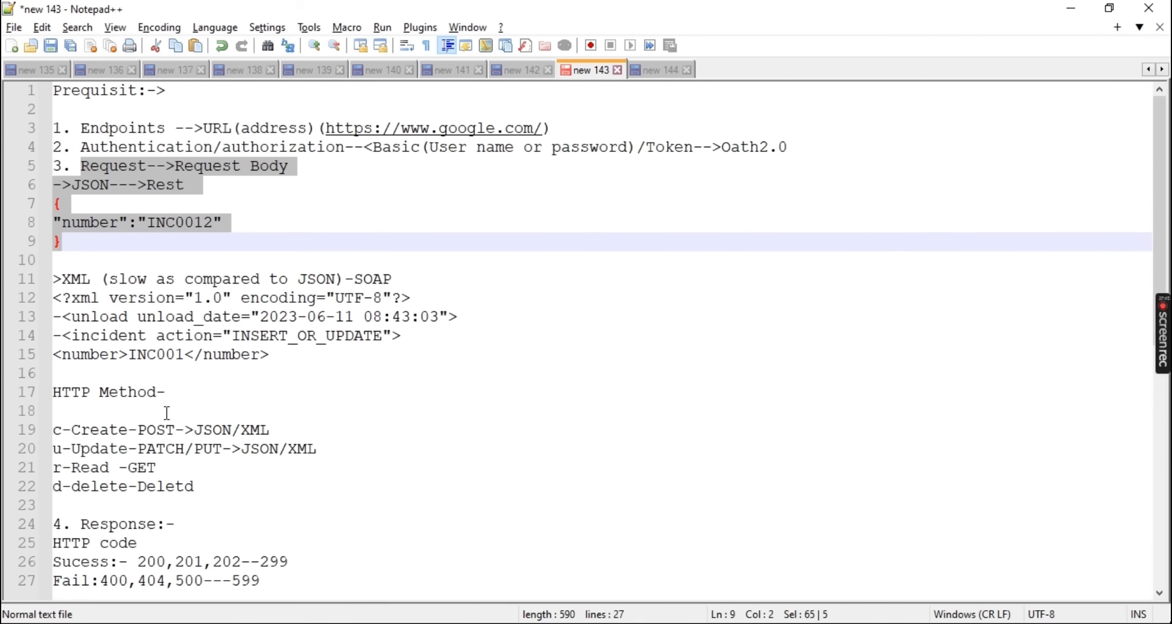
pyautogui.doubleClick(152, 427)
pyautogui.click(168, 449)
pyautogui.click(206, 449)
pyautogui.moveTo(232, 486); pyautogui.dragTo(53, 469)
# In Postman, send the DELETE request without a sys_id, then append a slash and the copied sys_id and resend it
pyautogui.hotkey('alt', 'Tab')
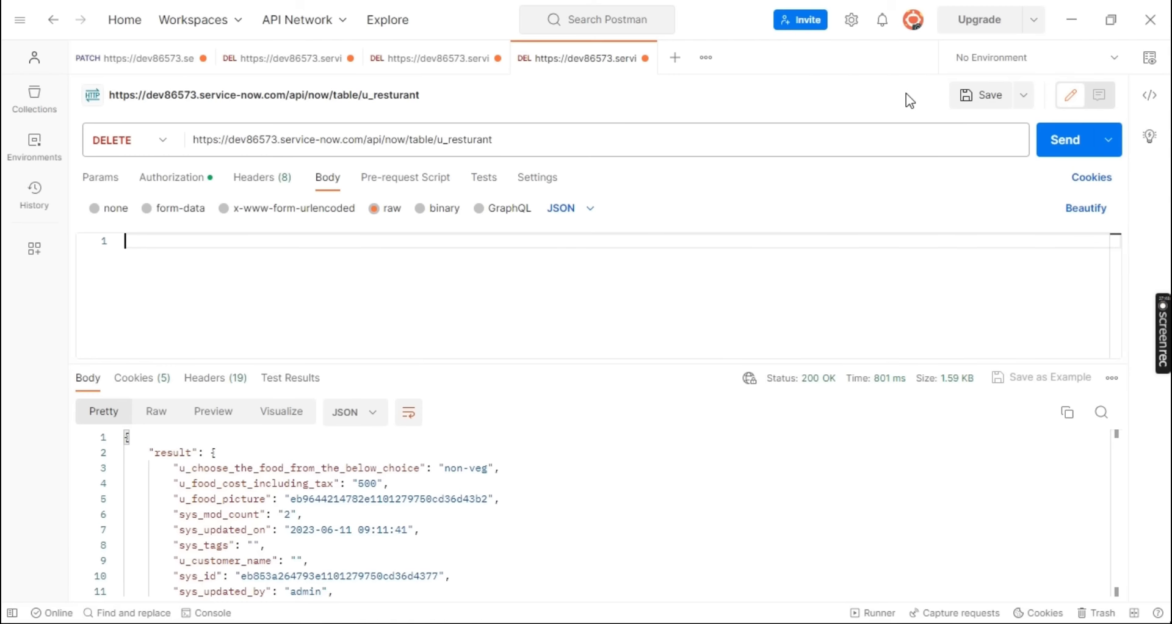
pyautogui.click(1067, 157)
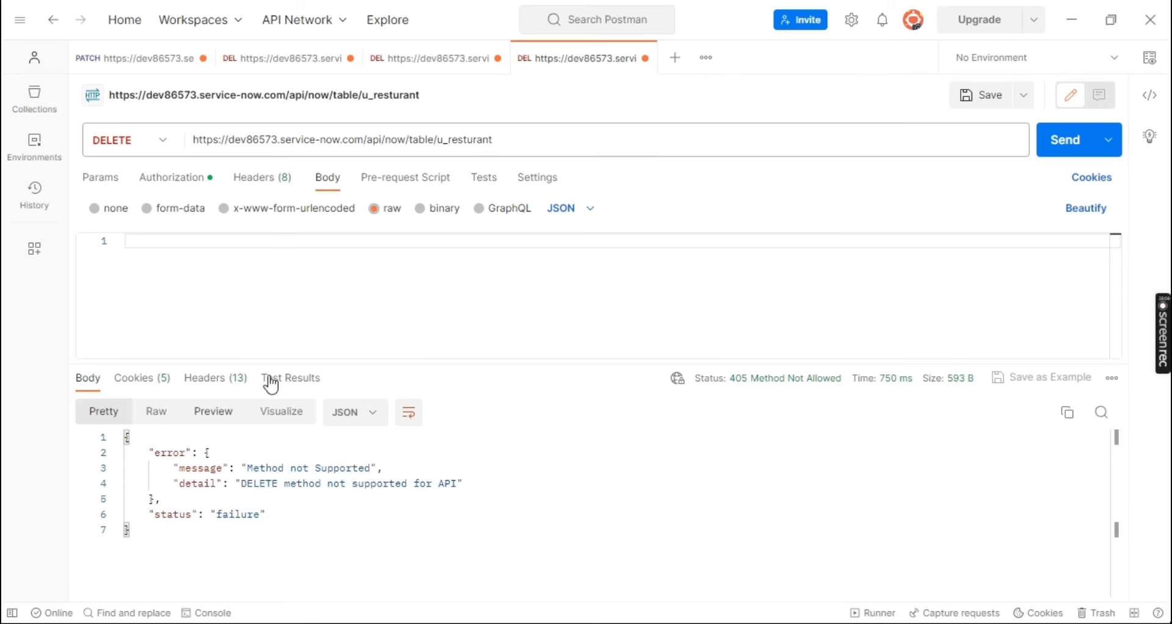
pyautogui.click(522, 141)
pyautogui.write('/')
pyautogui.hotkey('ctrl', 'v')
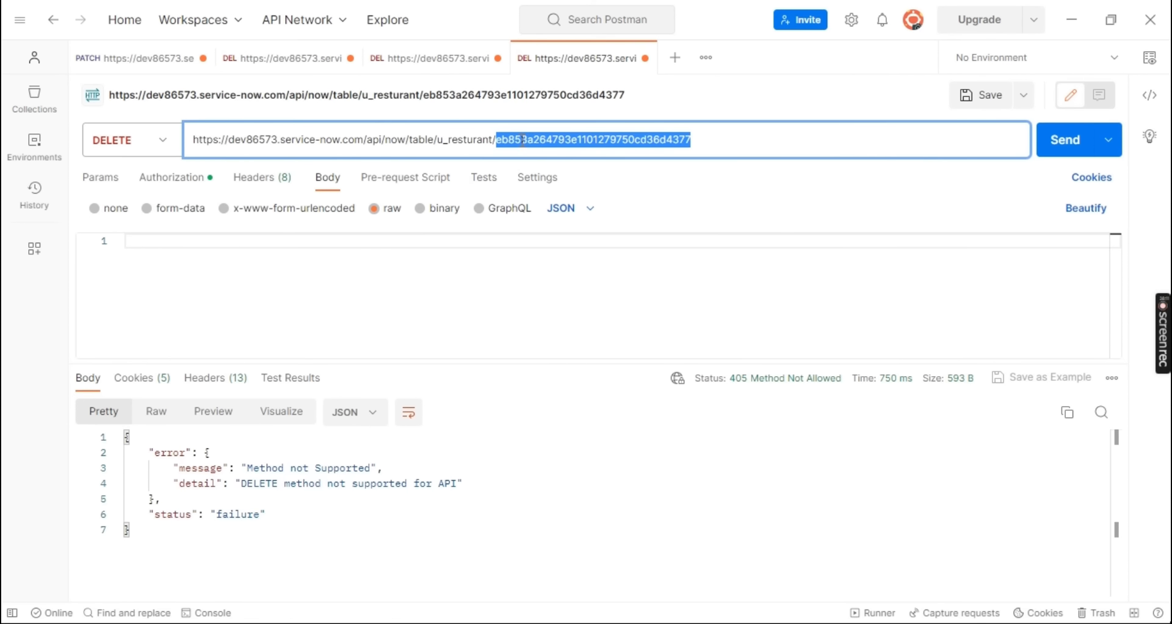
pyautogui.click(1064, 143)
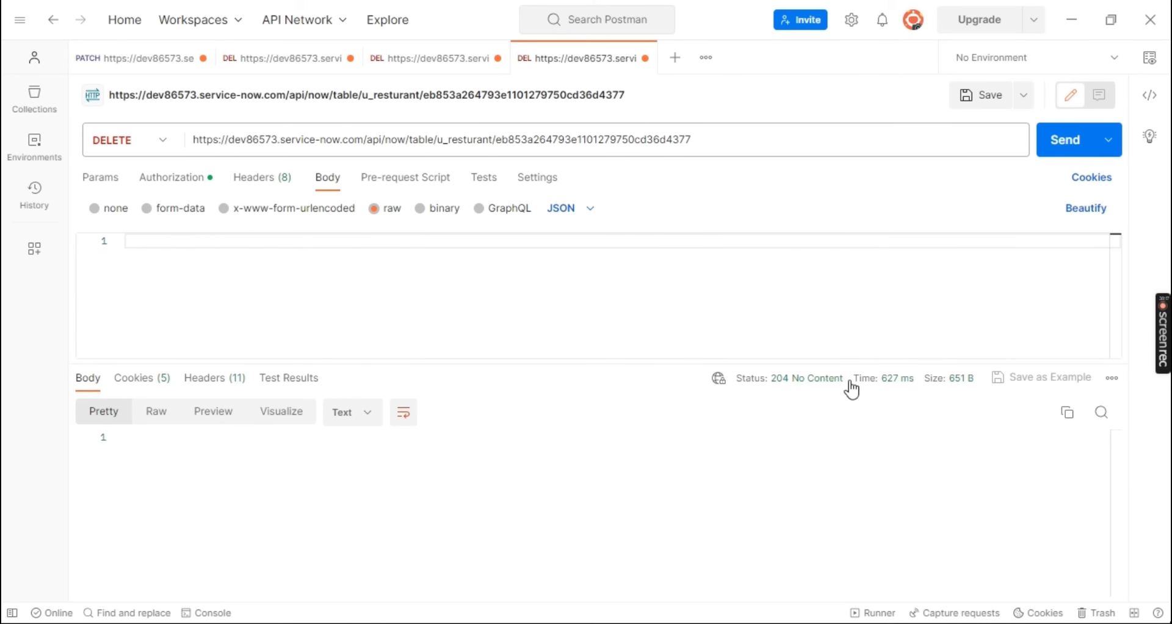
# Switch to ServiceNow in Chrome and reload the Non-Veg Platter record's page to check the deletion
pyautogui.hotkey('alt', 'Tab')
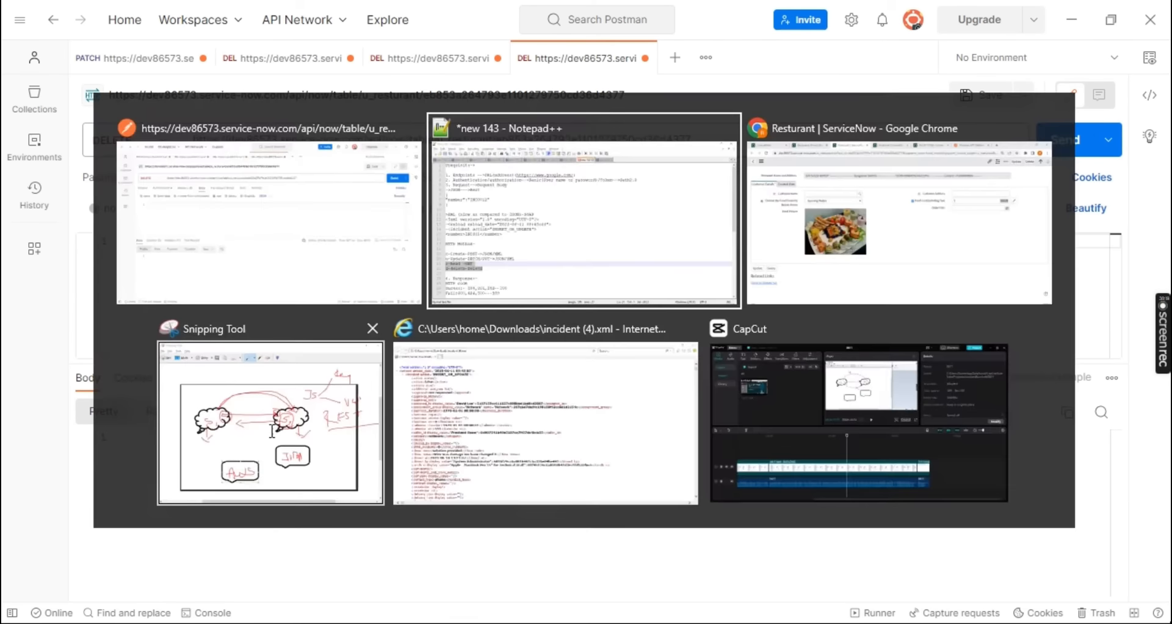
pyautogui.hotkey('alt', 'Tab')
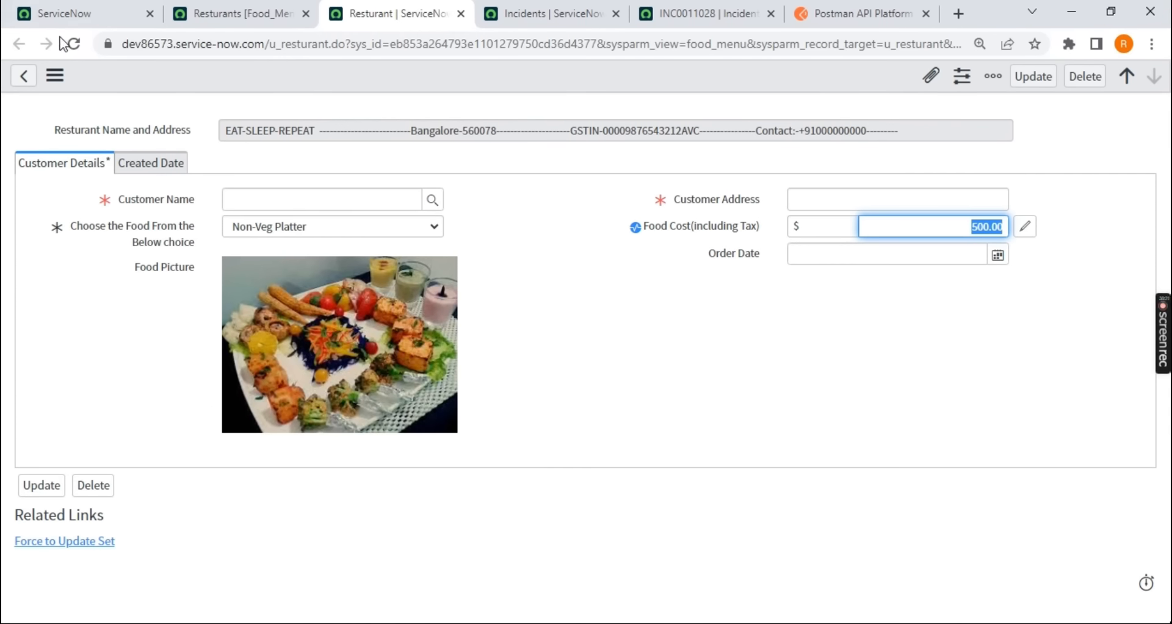
pyautogui.click(71, 48)
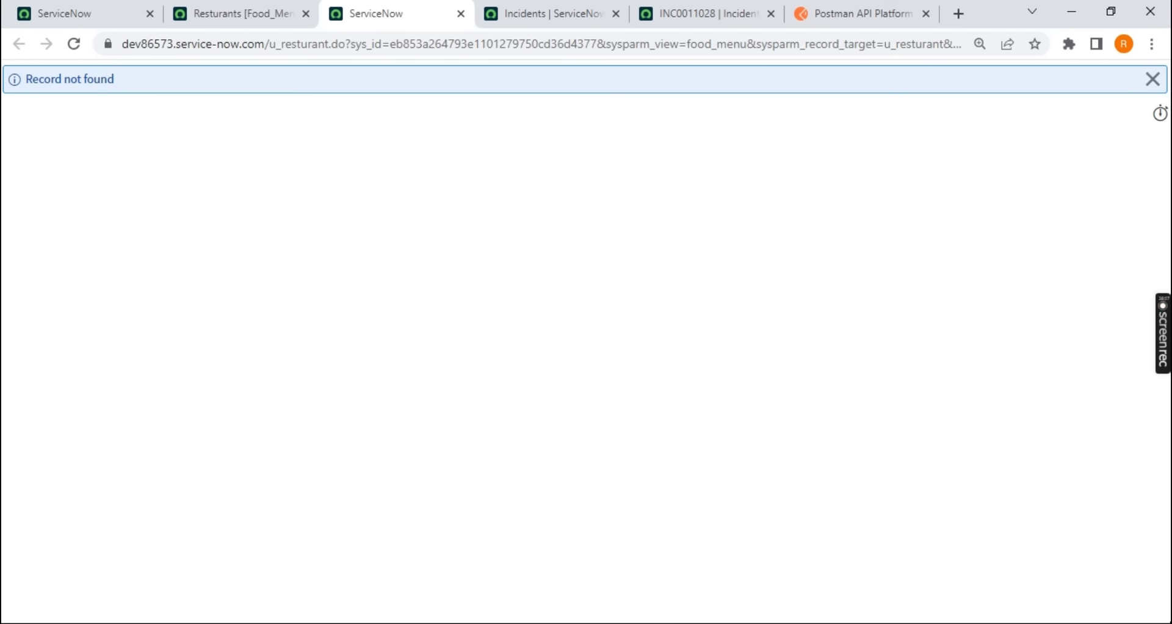
# Return to the Notepad++ notes and recap the prerequisites, HTTP methods and response codes
pyautogui.click(748, 621)
pyautogui.scroll(-1, 58, 327)
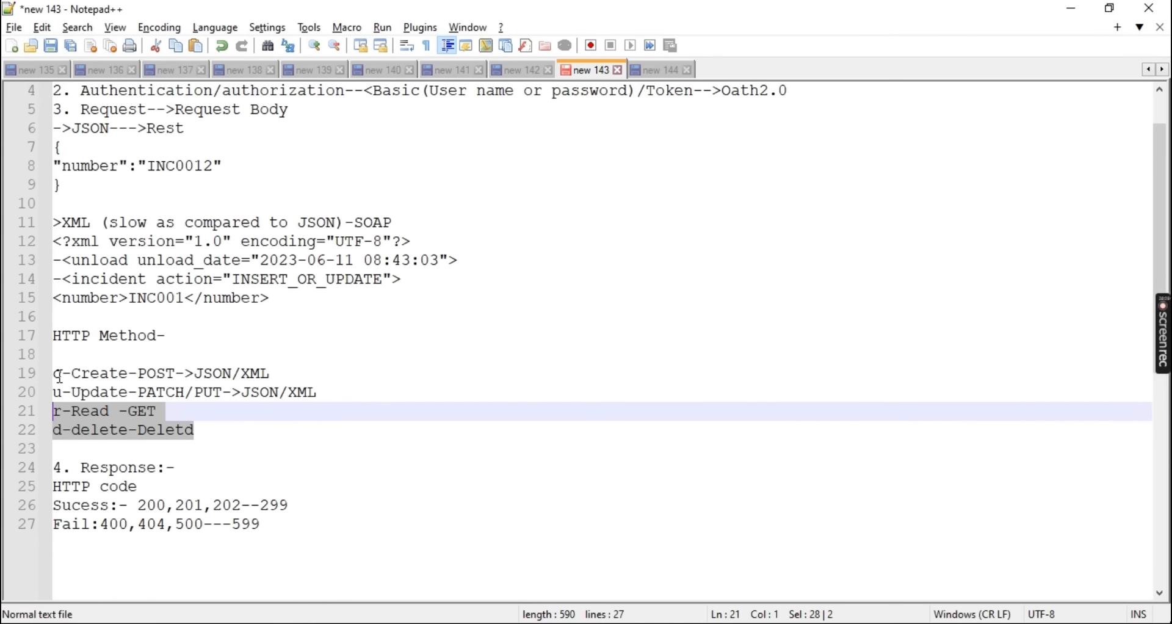
pyautogui.click(232, 426)
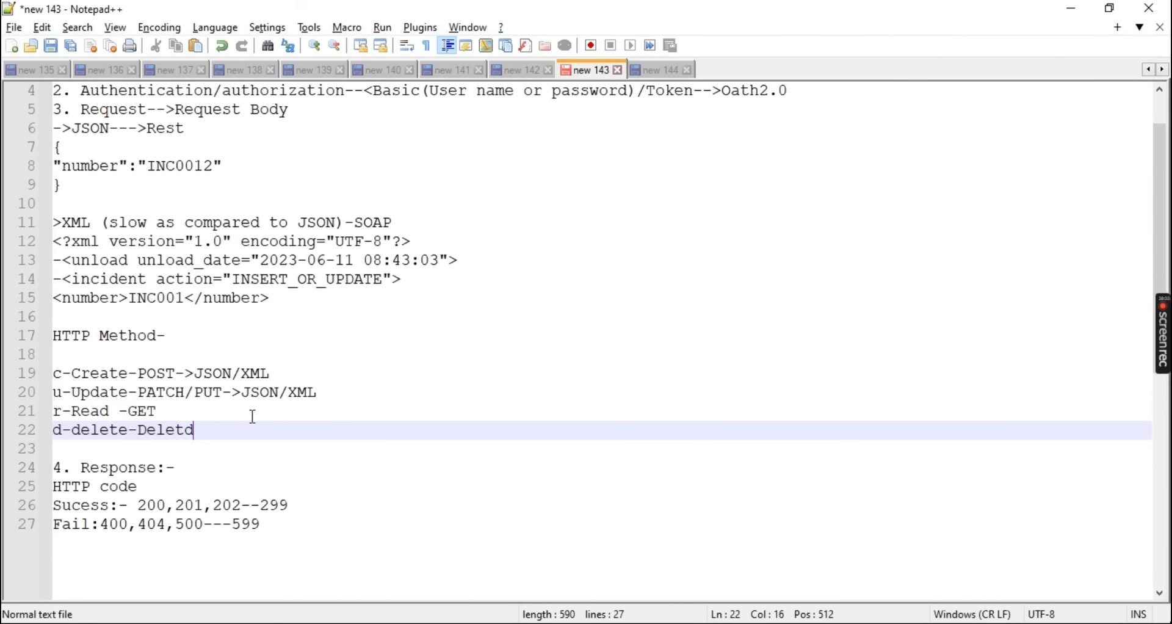
pyautogui.scroll(1, 253, 417)
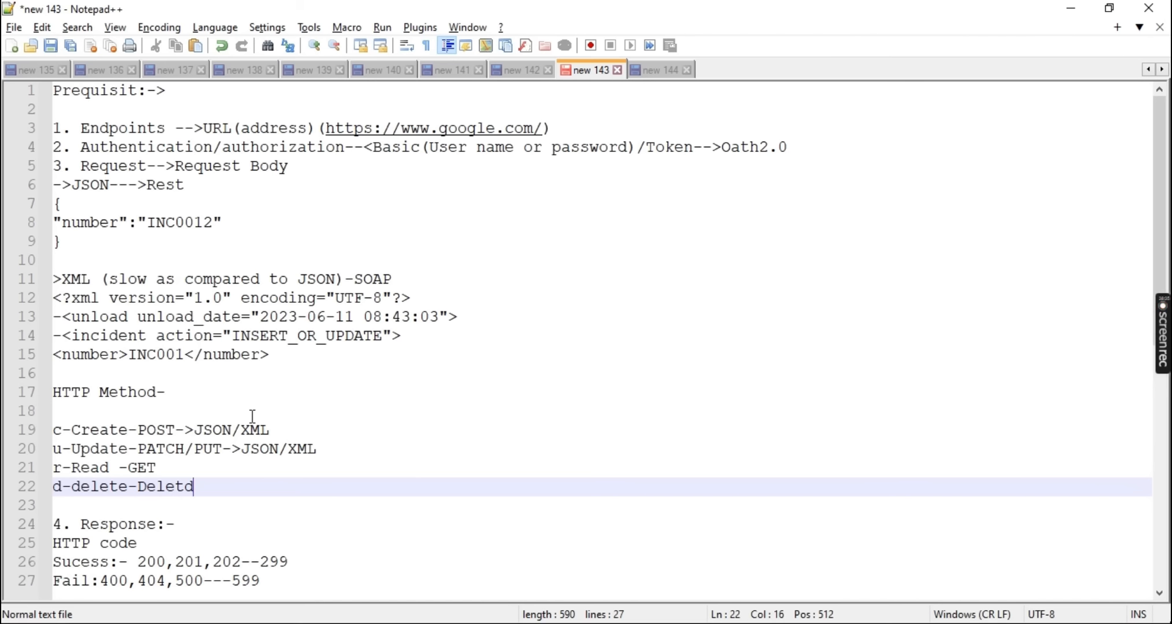